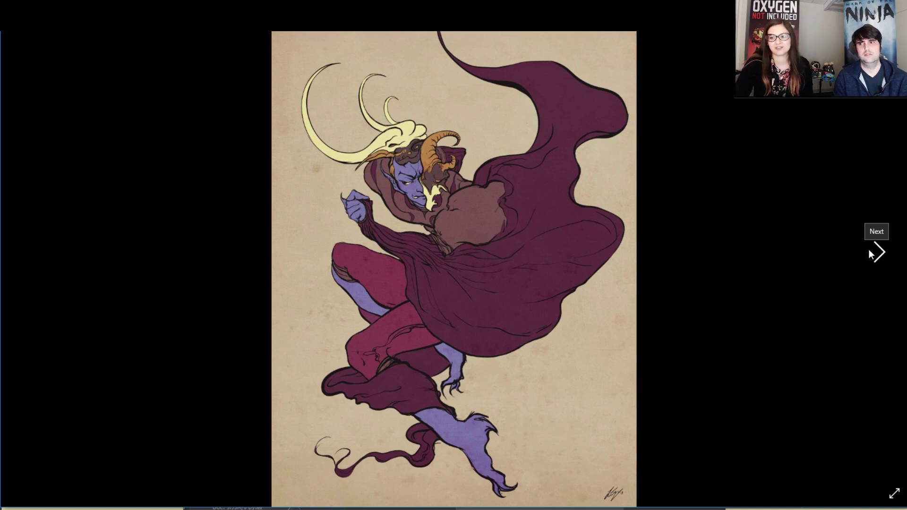
Browse forward through the character artwork images to the creature concept sheet.
left_click(867, 250)
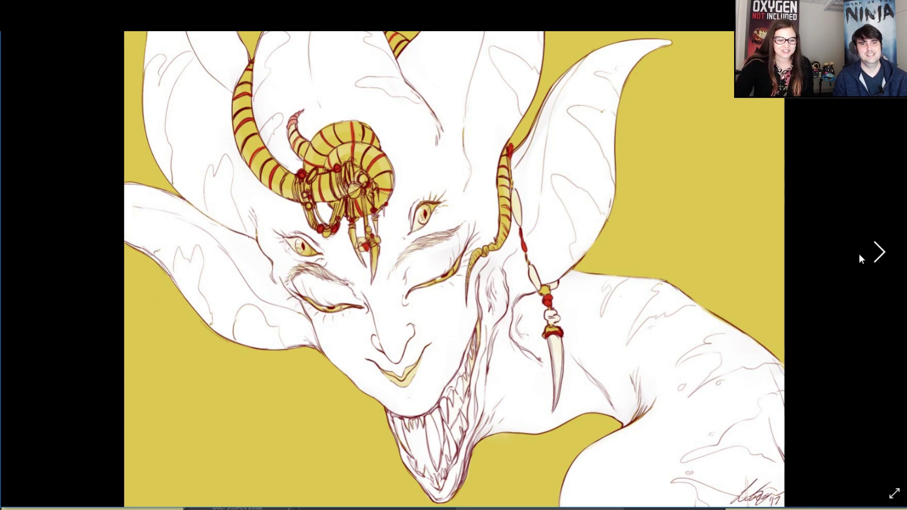
left_click(862, 252)
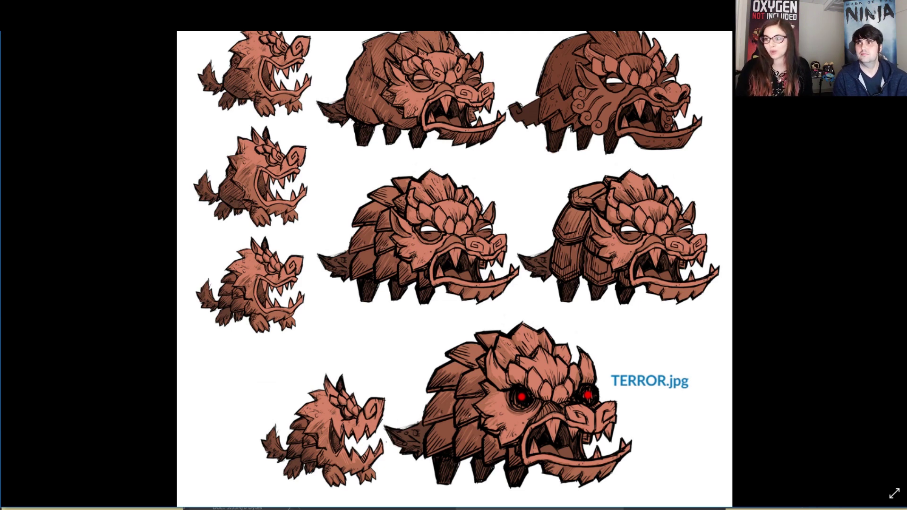
mouse_move(375, 194)
left_mouse_down()
mouse_move(359, 270)
mouse_move(367, 371)
mouse_move(422, 325)
mouse_move(469, 215)
mouse_move(488, 346)
left_mouse_up()
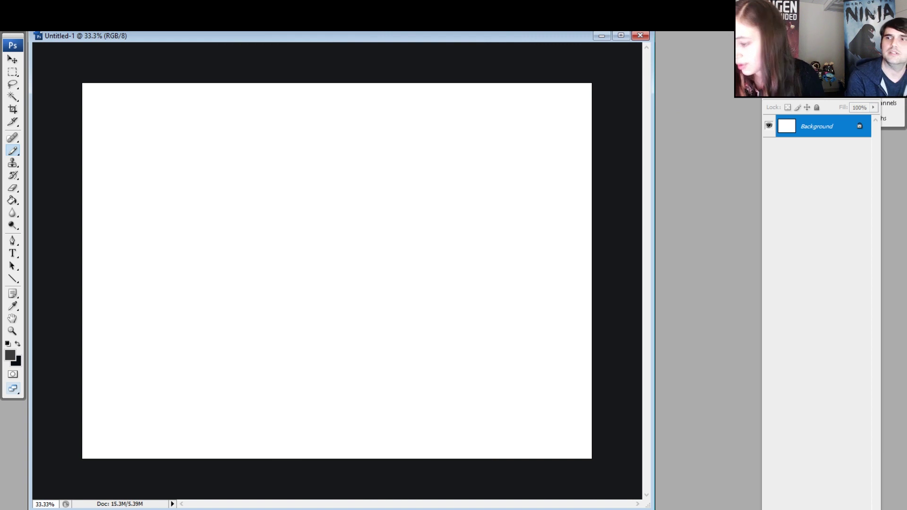
right_click(341, 190)
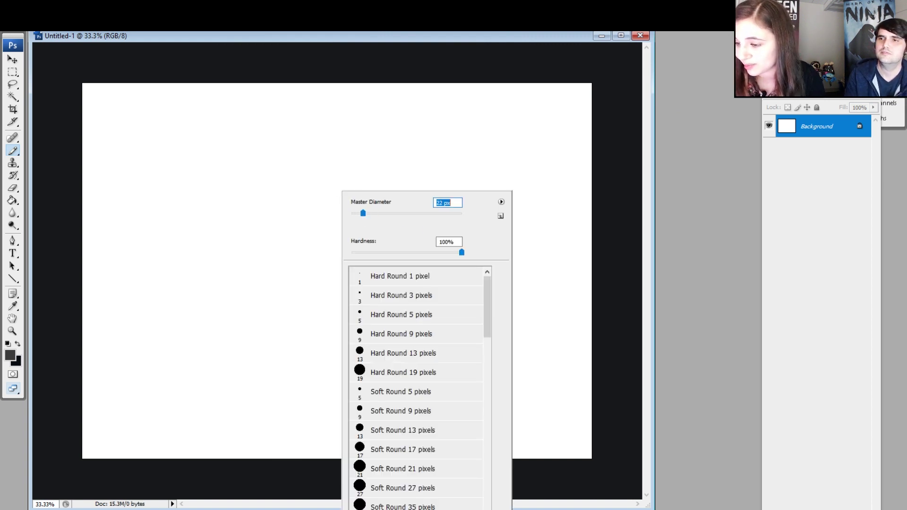
mouse_move(247, 148)
left_mouse_down()
mouse_move(234, 211)
mouse_move(360, 246)
mouse_move(421, 397)
left_mouse_up()
key("ctrl+z")
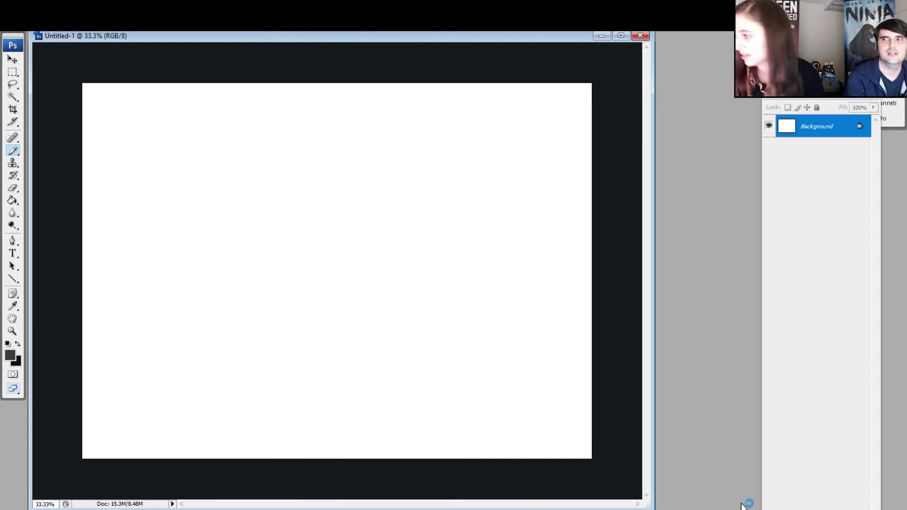
Add a new layer above the Background, make trial brush strokes on it and undo them.
key("ctrl+shift+alt+n")
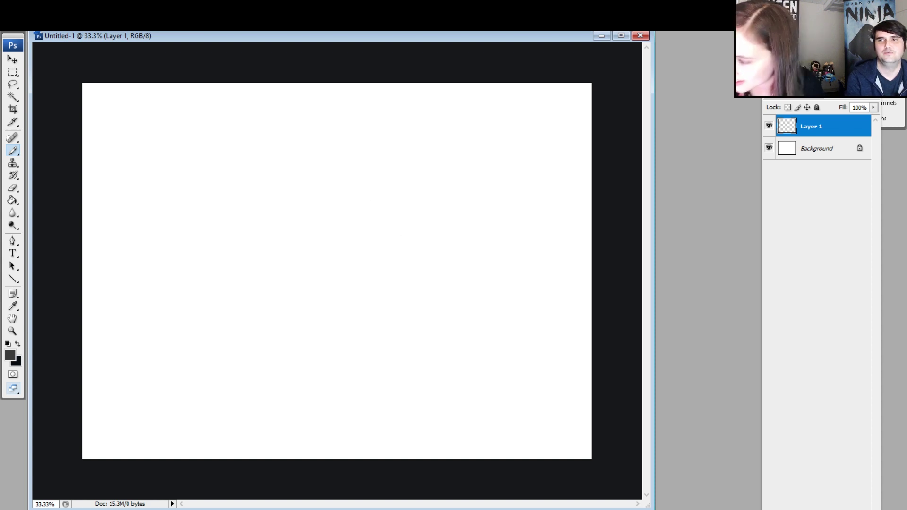
left_click_drag(309, 143, 364, 243)
left_click_drag(319, 165, 328, 174)
key("ctrl+alt+z")
key("ctrl+alt+z")
Sketch a tapered skull outline in the upper middle of the canvas and partly erase its left edge.
left_click_drag(312, 140, 318, 169)
left_click_drag(328, 193, 354, 221)
mouse_move(325, 160)
left_mouse_down()
mouse_move(373, 252)
mouse_move(385, 252)
left_mouse_up()
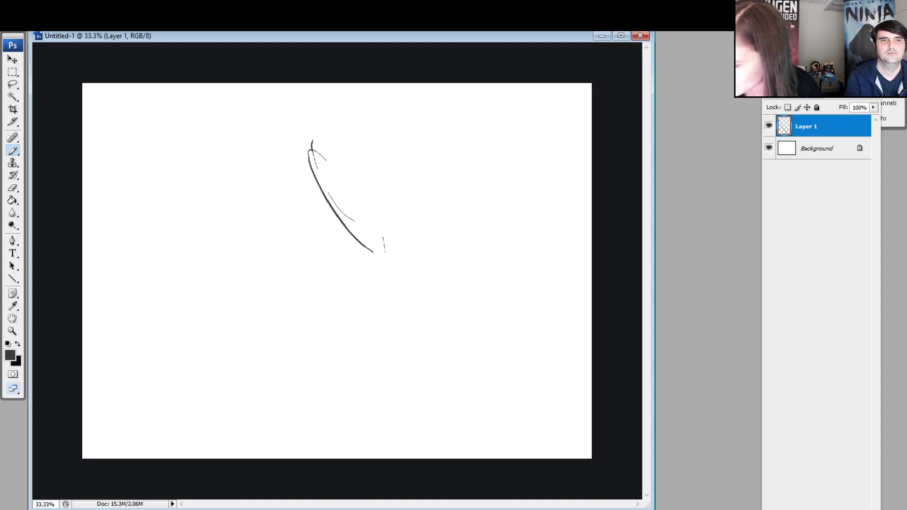
left_click_drag(383, 164, 378, 270)
left_click_drag(412, 165, 411, 231)
left_click_drag(370, 132, 375, 270)
mouse_move(303, 154)
left_mouse_down()
mouse_move(341, 118)
mouse_move(383, 122)
left_mouse_up()
left_click_drag(380, 121, 389, 198)
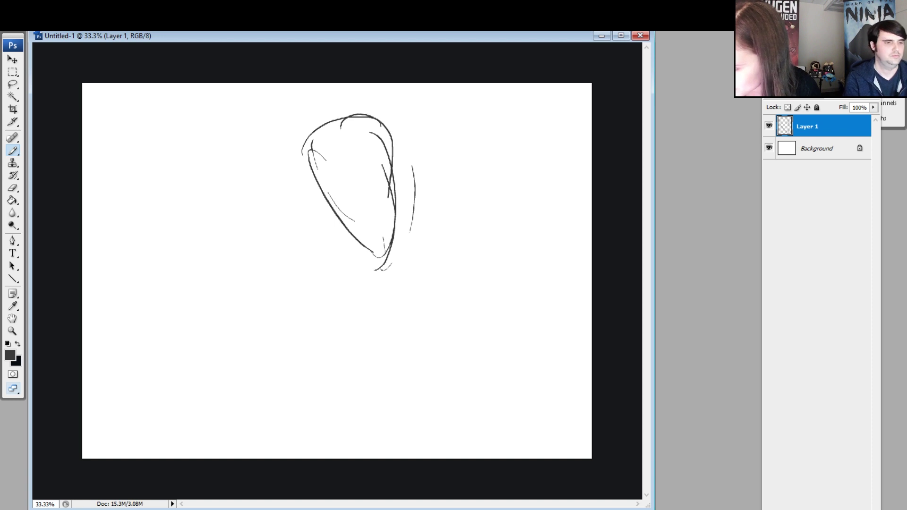
left_click_drag(395, 140, 380, 262)
left_click_drag(307, 142, 349, 233)
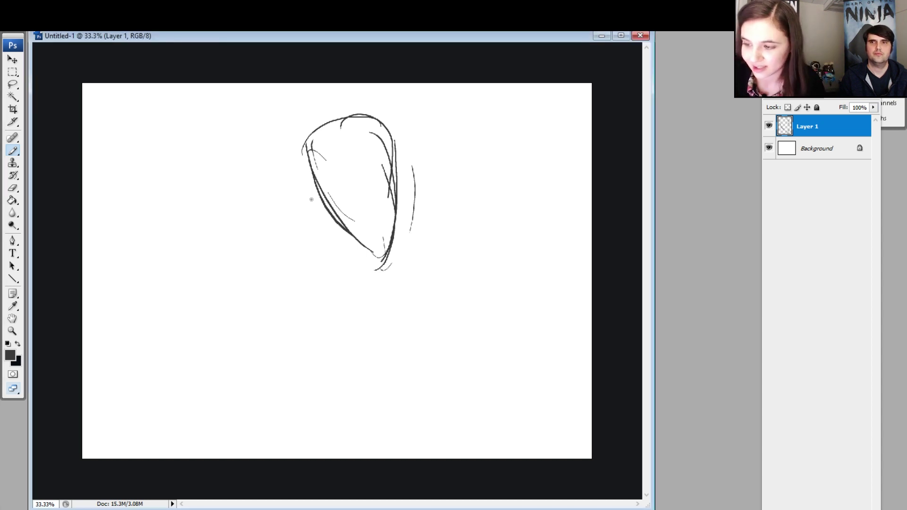
key("e")
left_click_drag(310, 170, 326, 209)
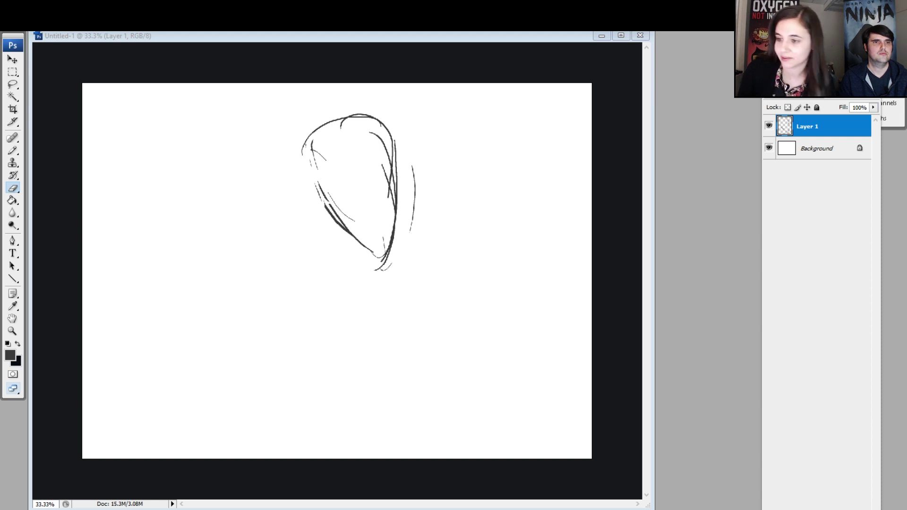
Place the Reanimated_Skeleton_Caves.png reference at 50% zoom beside the untitled canvas and return to that canvas.
mouse_move(354, 30)
left_mouse_down()
mouse_move(341, 35)
mouse_move(588, 71)
mouse_move(657, 71)
mouse_move(659, 64)
left_mouse_up()
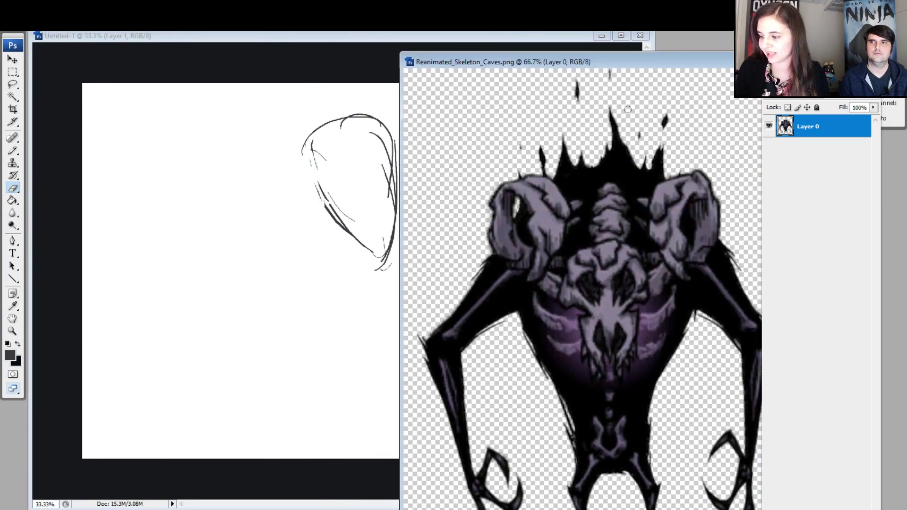
left_click_drag(537, 62, 335, 77)
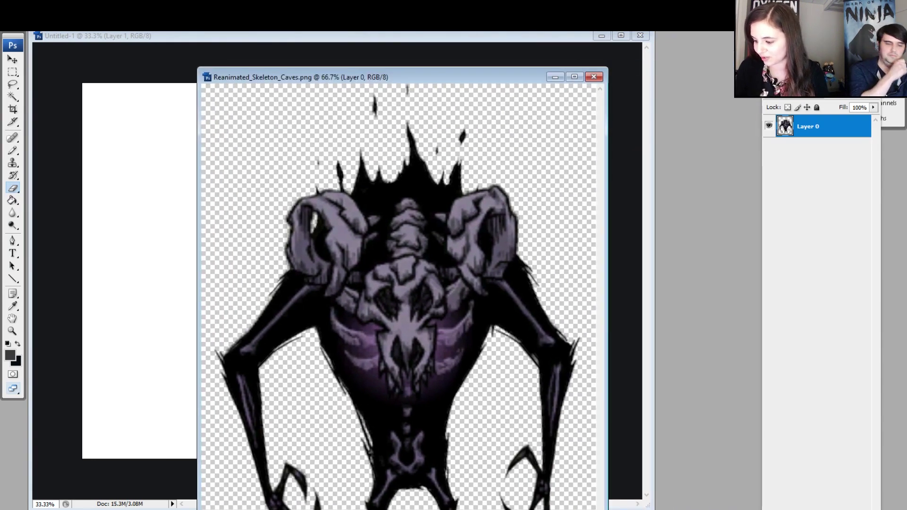
left_click_drag(608, 284, 537, 284)
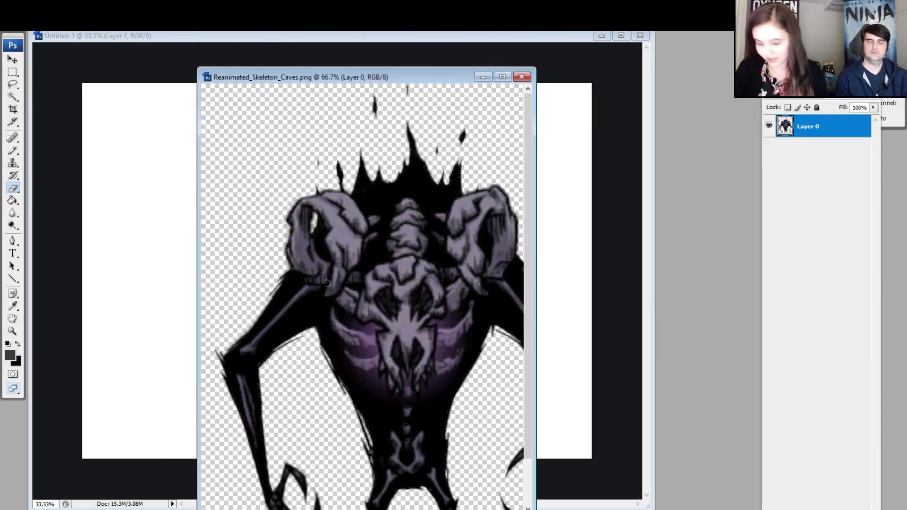
key("ctrl+minus")
mouse_move(340, 76)
left_mouse_down()
mouse_move(706, 111)
mouse_move(625, 104)
left_mouse_up()
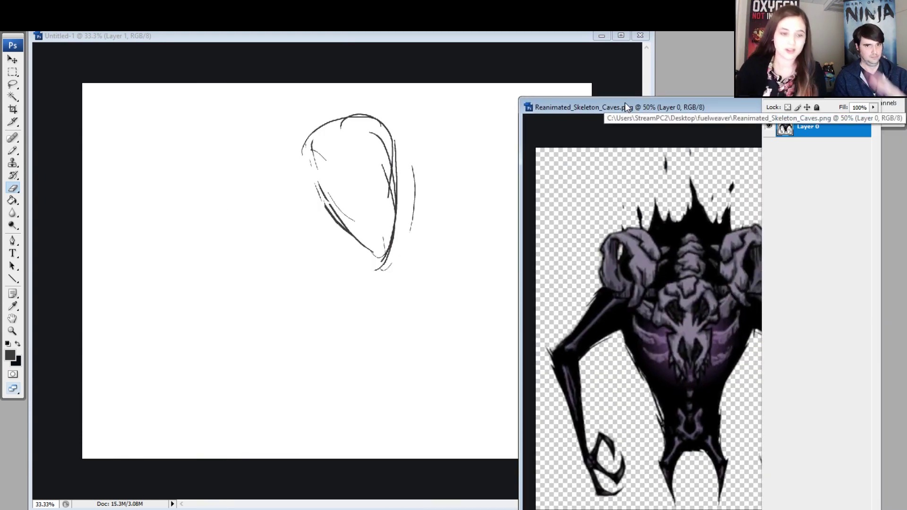
left_click(344, 279)
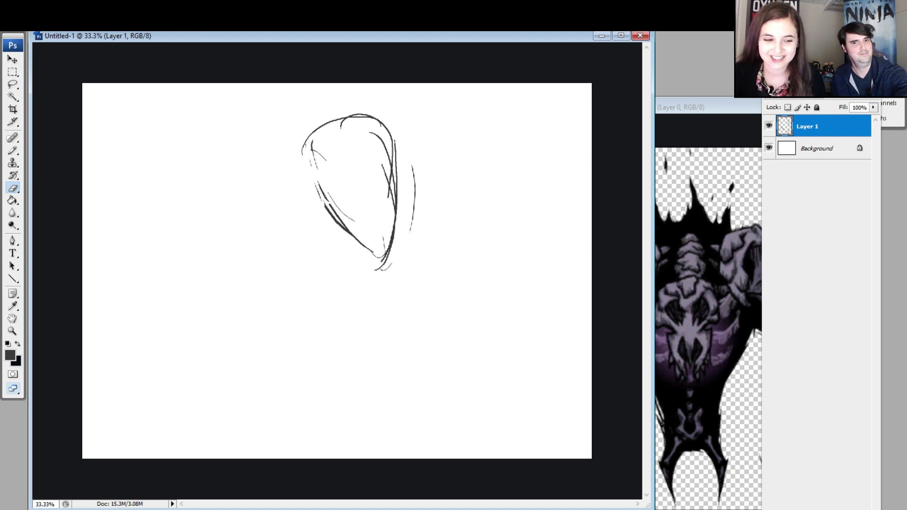
Adjust the Eraser, erase the entire skull outline from Layer 1 and switch back to the Brush tool.
right_click(334, 154)
left_click(382, 180)
mouse_move(308, 145)
left_mouse_down()
mouse_move(335, 216)
mouse_move(376, 263)
mouse_move(393, 208)
mouse_move(388, 180)
mouse_move(411, 184)
mouse_move(412, 220)
mouse_move(372, 255)
mouse_move(392, 263)
left_mouse_up()
mouse_move(395, 156)
left_mouse_down()
mouse_move(367, 165)
mouse_move(387, 125)
mouse_move(341, 116)
mouse_move(346, 146)
mouse_move(386, 172)
left_mouse_up()
right_click(381, 180)
left_click(456, 203)
key("b")
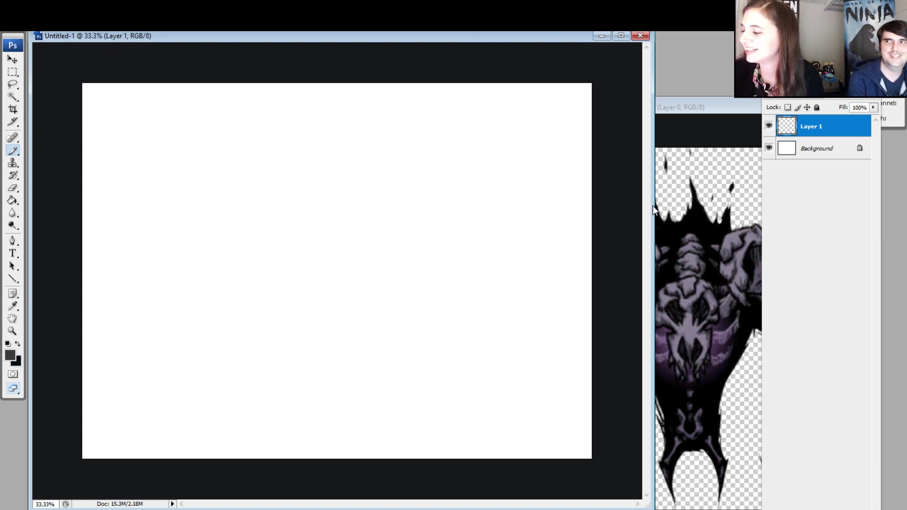
Nudge the canvas and reference windows apart and make the canvas active for drawing.
left_click_drag(528, 33, 522, 32)
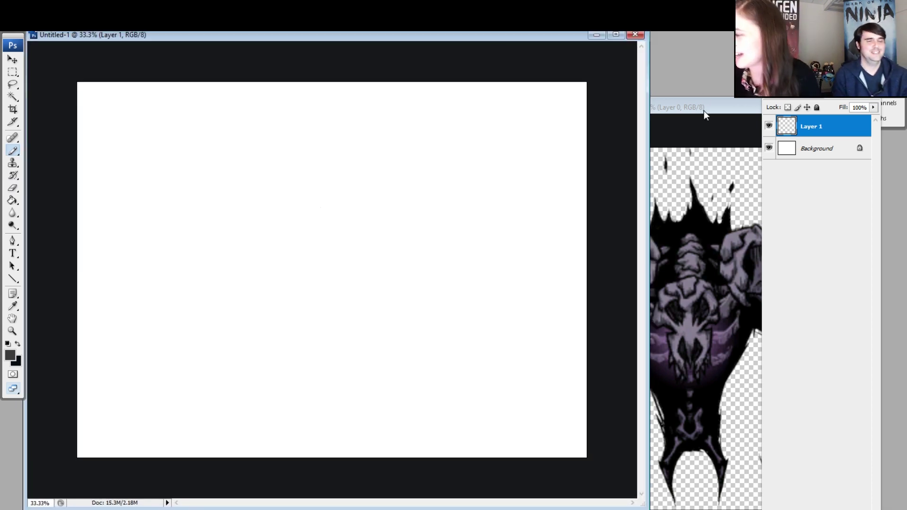
left_click_drag(704, 111, 713, 113)
left_click(354, 160)
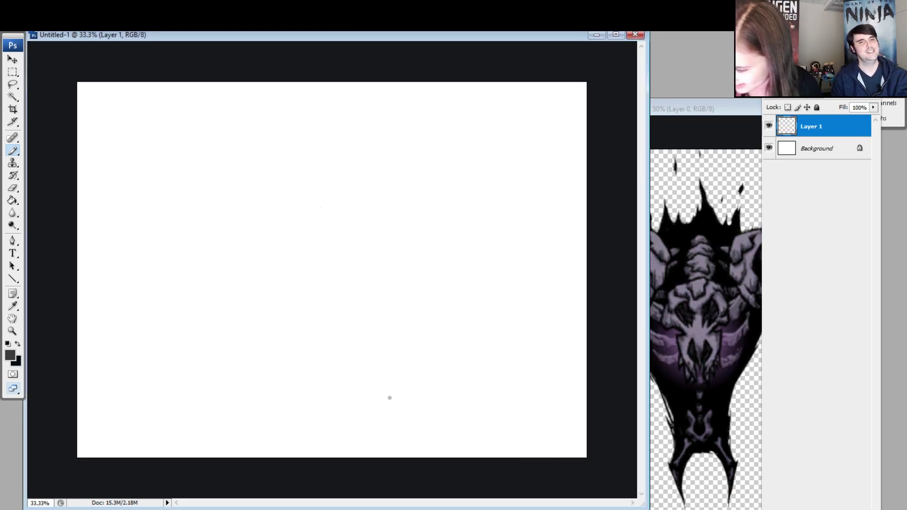
Sketch the creature's head as a round cranium with a narrow muzzle tapering downward.
mouse_move(336, 168)
left_mouse_down()
mouse_move(385, 193)
mouse_move(388, 153)
left_mouse_up()
mouse_move(384, 158)
left_mouse_down()
mouse_move(384, 194)
mouse_move(396, 206)
left_mouse_up()
left_click_drag(395, 156, 404, 182)
mouse_move(335, 195)
left_mouse_down()
mouse_move(386, 216)
mouse_move(350, 222)
mouse_move(384, 267)
mouse_move(414, 233)
left_mouse_up()
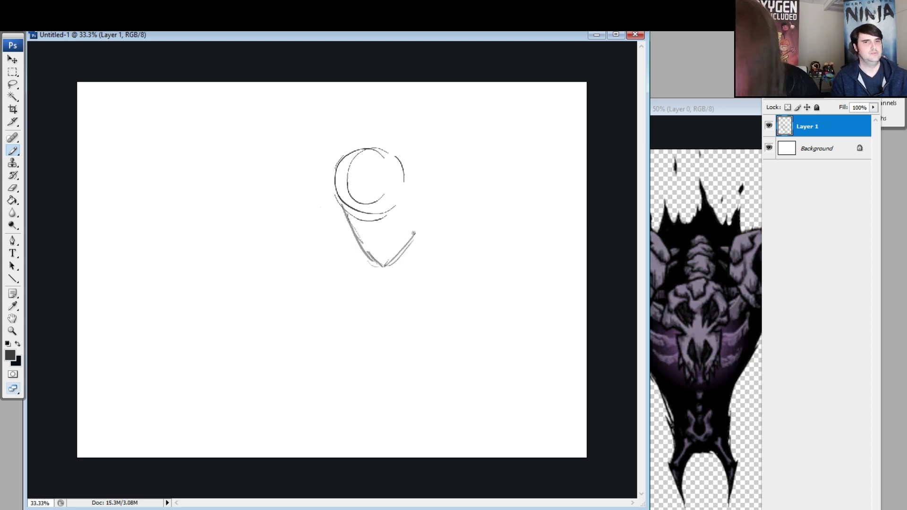
left_click_drag(405, 185, 397, 262)
left_click_drag(414, 160, 406, 154)
Sketch the large curled horn on the right side of the head, with its base and inner curve.
left_click_drag(382, 163, 400, 136)
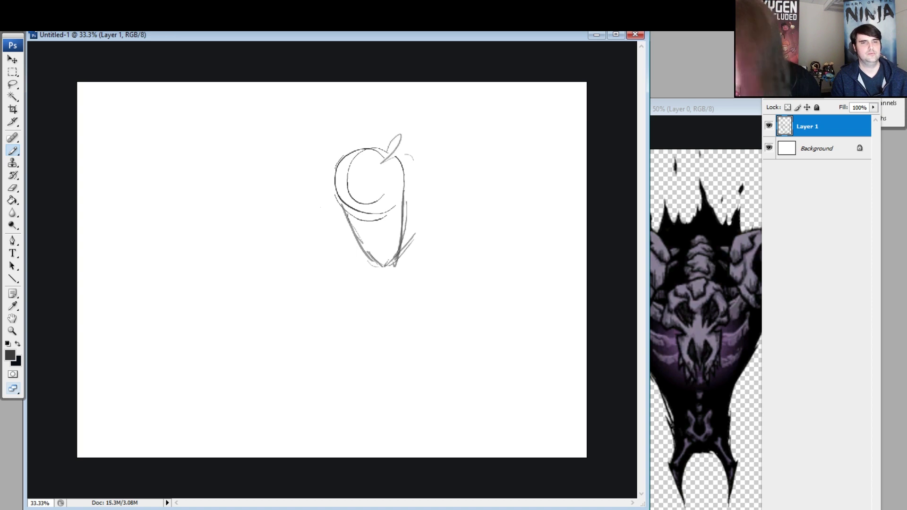
mouse_move(418, 165)
left_mouse_down()
mouse_move(434, 197)
mouse_move(444, 102)
mouse_move(463, 179)
left_mouse_up()
left_click_drag(468, 113, 495, 217)
left_click_drag(444, 176, 478, 227)
left_click_drag(477, 198, 465, 222)
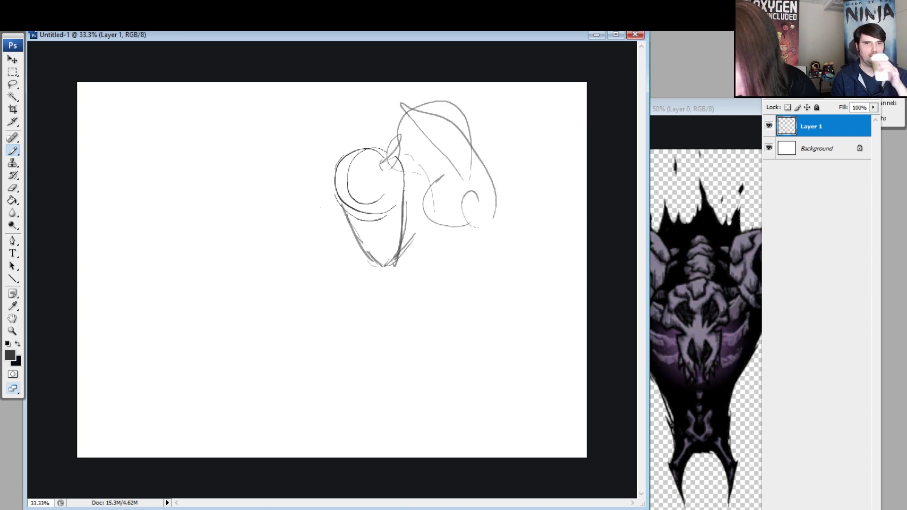
left_click_drag(426, 189, 468, 228)
mouse_move(418, 105)
left_mouse_down()
mouse_move(495, 218)
mouse_move(417, 123)
left_mouse_up()
mouse_move(429, 156)
left_mouse_down()
mouse_move(407, 198)
mouse_move(467, 184)
left_mouse_up()
left_click_drag(475, 184, 447, 228)
left_click_drag(420, 182, 468, 222)
left_click_drag(427, 173, 422, 186)
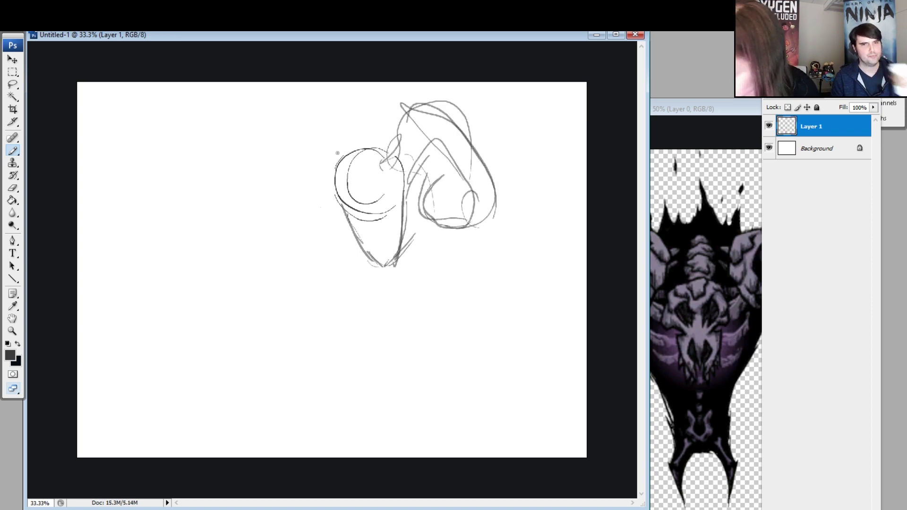
Sketch the matching curled horn on the left side of the head with its inner spiral.
mouse_move(337, 153)
left_mouse_down()
mouse_move(307, 133)
mouse_move(317, 119)
mouse_move(288, 148)
mouse_move(279, 187)
left_mouse_up()
mouse_move(302, 118)
left_mouse_down()
mouse_move(274, 212)
mouse_move(332, 183)
mouse_move(304, 198)
mouse_move(299, 217)
left_mouse_up()
left_click_drag(338, 175, 323, 191)
left_click_drag(340, 201, 265, 255)
left_click_drag(319, 120, 265, 226)
mouse_move(290, 191)
left_mouse_down()
mouse_move(284, 213)
mouse_move(329, 191)
left_mouse_up()
Add the eye socket, nasal opening and pointed teeth to the skull's face and muzzle.
mouse_move(392, 195)
left_mouse_down()
mouse_move(383, 224)
mouse_move(401, 179)
mouse_move(381, 231)
mouse_move(367, 232)
left_mouse_up()
left_click_drag(355, 151, 359, 155)
mouse_move(355, 238)
left_mouse_down()
mouse_move(390, 284)
mouse_move(378, 278)
left_mouse_up()
mouse_move(389, 247)
left_mouse_down()
mouse_move(395, 264)
mouse_move(387, 279)
mouse_move(381, 272)
left_mouse_up()
left_click_drag(368, 255, 379, 276)
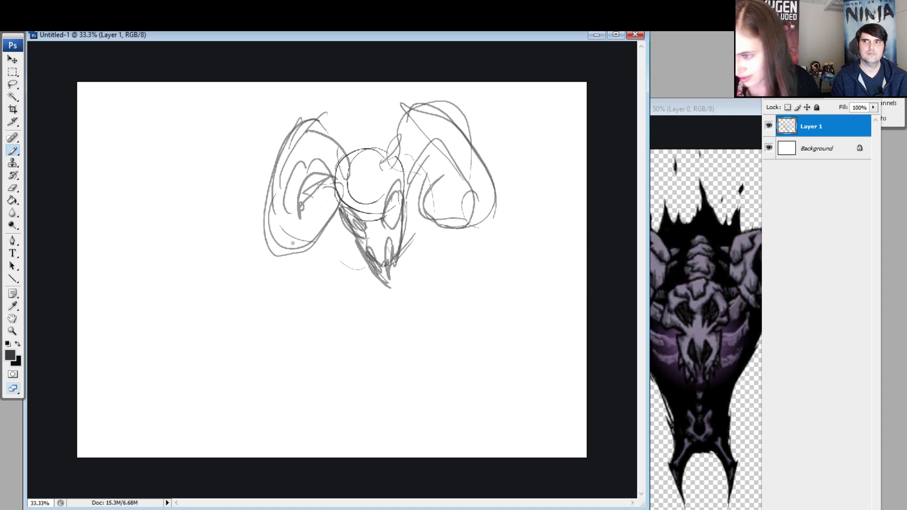
Add loose guide strokes left of the figure, across the left horn and beside the jaw.
left_click_drag(171, 208, 198, 242)
left_click_drag(322, 218, 345, 230)
left_click_drag(258, 149, 308, 193)
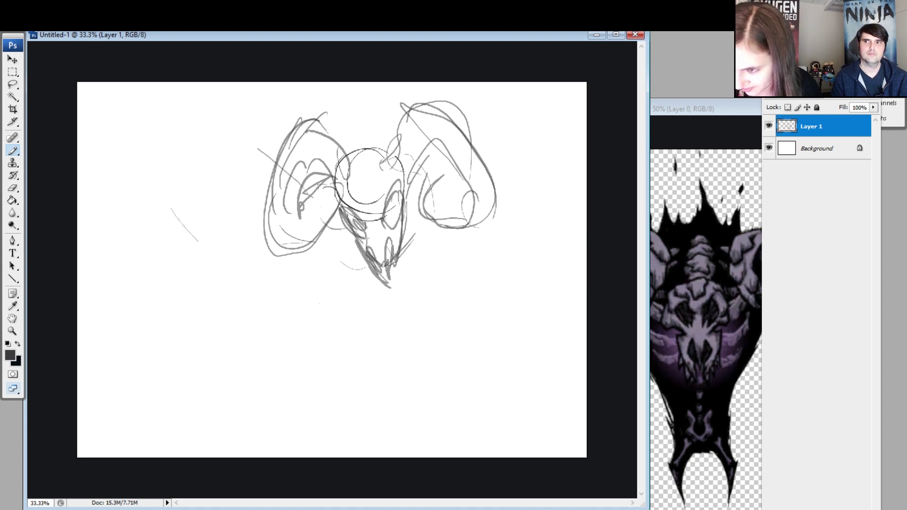
mouse_move(346, 320)
left_mouse_down()
mouse_move(182, 230)
mouse_move(172, 177)
left_mouse_up()
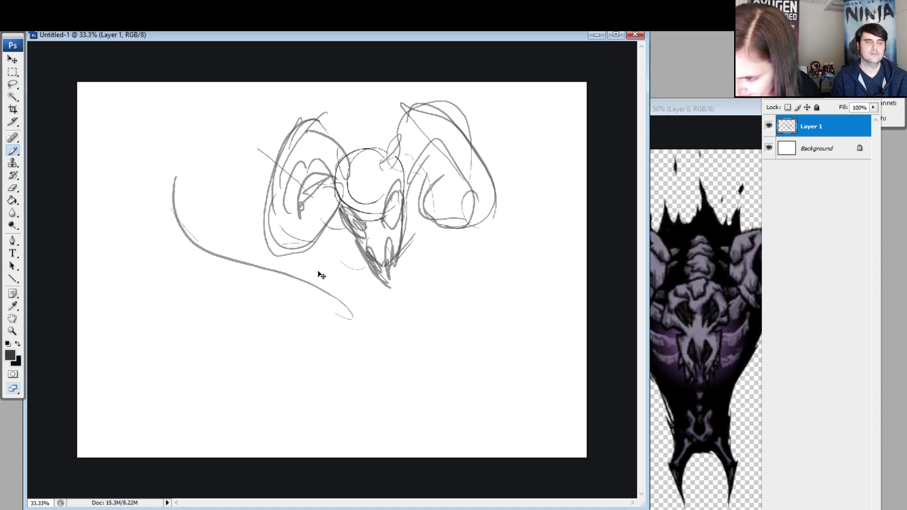
key("ctrl+z")
left_click_drag(298, 285, 234, 231)
key("ctrl+z")
Sketch the hunched torso from the left shoulder to the waist and down the back, undoing the stray leg stroke.
left_click_drag(310, 229, 344, 287)
mouse_move(299, 217)
left_mouse_down()
mouse_move(326, 286)
mouse_move(353, 297)
mouse_move(319, 259)
left_mouse_up()
mouse_move(291, 203)
left_mouse_down()
mouse_move(301, 243)
mouse_move(408, 359)
left_mouse_up()
mouse_move(435, 193)
left_mouse_down()
mouse_move(416, 154)
mouse_move(449, 244)
left_mouse_up()
mouse_move(421, 150)
left_mouse_down()
mouse_move(470, 325)
mouse_move(429, 424)
left_mouse_up()
left_click_drag(440, 258, 439, 381)
mouse_move(442, 176)
left_mouse_down()
mouse_move(462, 302)
mouse_move(450, 370)
left_mouse_up()
mouse_move(402, 289)
left_mouse_down()
mouse_move(379, 367)
mouse_move(326, 436)
left_mouse_up()
key("ctrl+z")
Sketch two pointed legs below the waist and build up the outer contour of the right hip and side.
left_click_drag(385, 313, 387, 337)
mouse_move(394, 308)
left_mouse_down()
mouse_move(343, 418)
mouse_move(373, 365)
left_mouse_up()
mouse_move(370, 363)
left_mouse_down()
mouse_move(352, 405)
mouse_move(350, 444)
left_mouse_up()
left_click_drag(362, 389, 350, 432)
mouse_move(392, 369)
left_mouse_down()
mouse_move(359, 411)
mouse_move(430, 428)
mouse_move(427, 419)
mouse_move(448, 456)
left_mouse_up()
left_click_drag(451, 392, 432, 428)
left_click_drag(470, 295, 434, 414)
left_click_drag(467, 278, 449, 376)
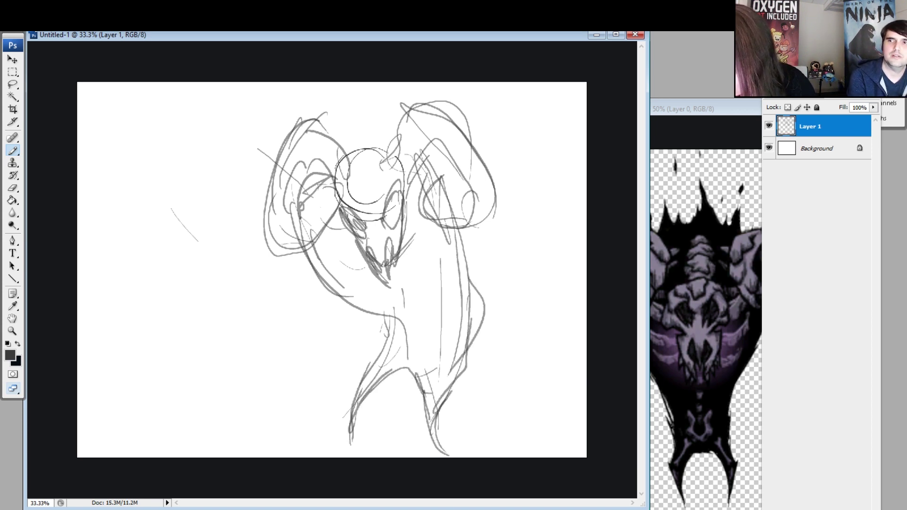
left_click_drag(444, 201, 468, 350)
Scale the whole sketch down with Free Transform, position it near the canvas centre and apply it.
key("ctrl+t")
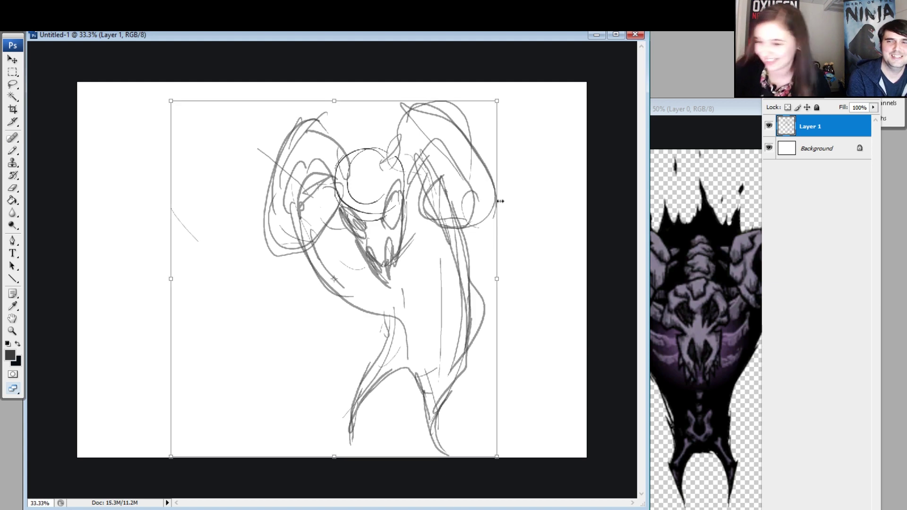
left_click_drag(498, 97, 433, 171)
left_click_drag(404, 265, 431, 246)
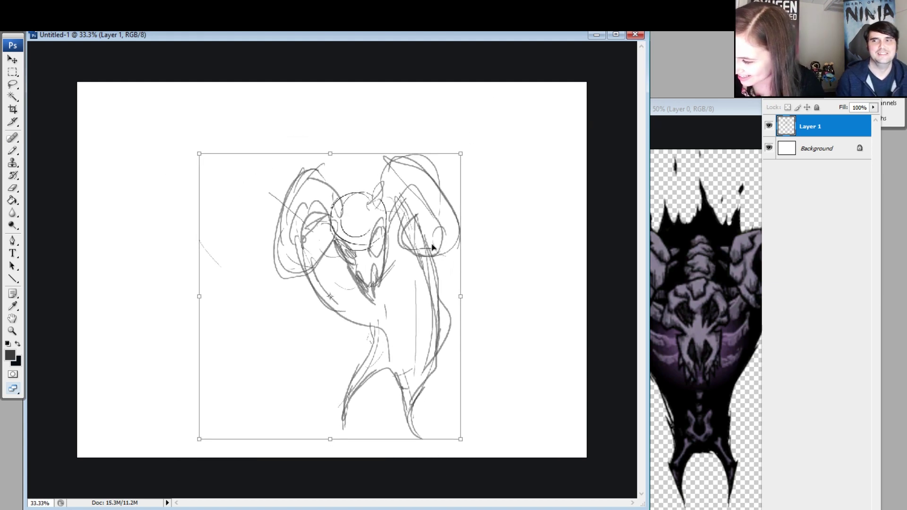
key("b")
key("Return")
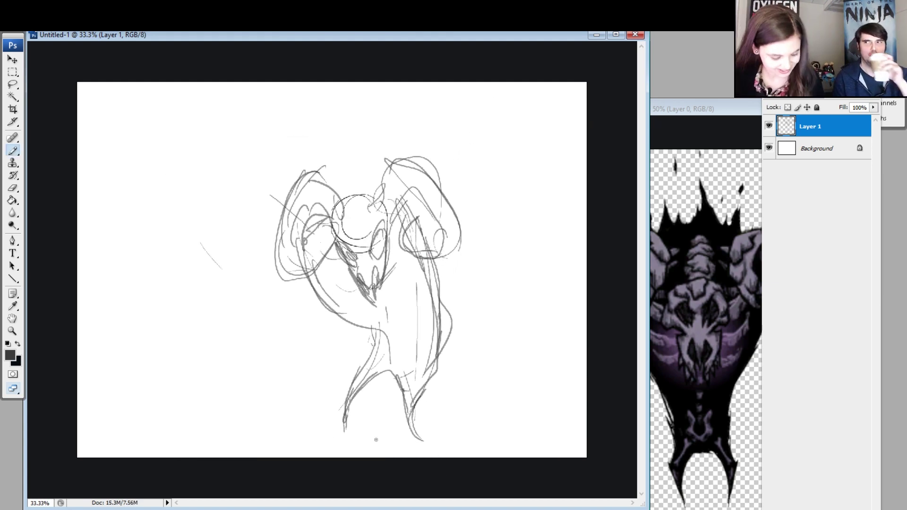
Sketch a raised, bent arm with a clawed hand on the left side of the figure, undoing the last stroke.
mouse_move(325, 285)
left_mouse_down()
mouse_move(227, 206)
mouse_move(305, 277)
left_mouse_up()
mouse_move(236, 250)
left_mouse_down()
mouse_move(246, 184)
mouse_move(287, 217)
left_mouse_up()
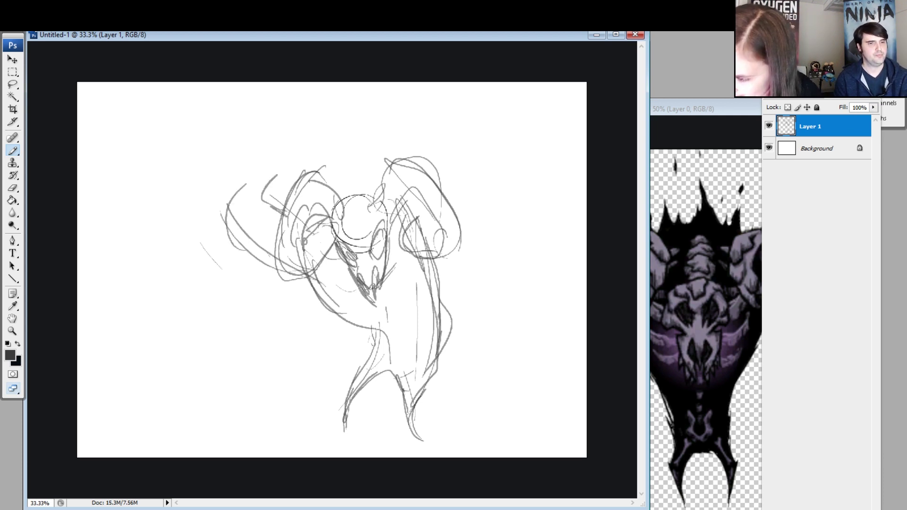
mouse_move(220, 219)
left_mouse_down()
mouse_move(278, 160)
mouse_move(275, 180)
left_mouse_up()
mouse_move(295, 164)
left_mouse_down()
mouse_move(264, 207)
mouse_move(300, 157)
left_mouse_up()
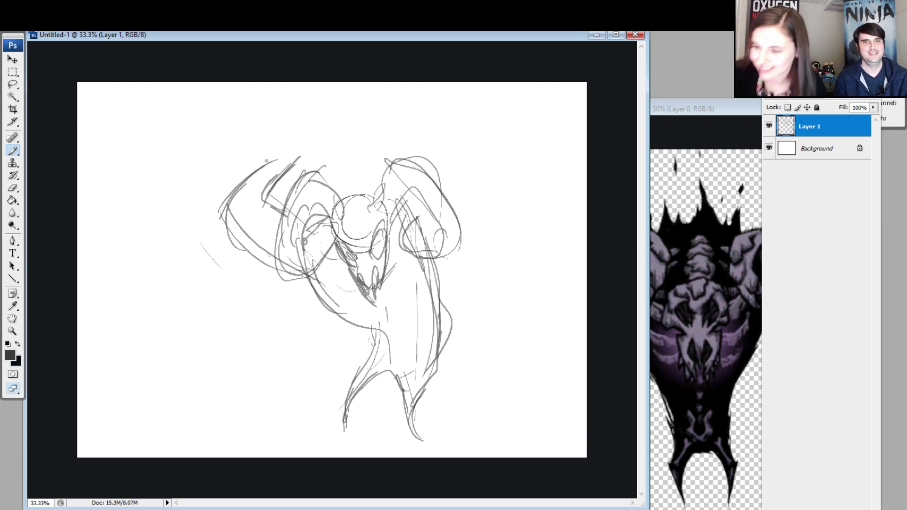
left_click_drag(263, 156, 291, 144)
mouse_move(240, 182)
left_mouse_down()
mouse_move(277, 155)
mouse_move(268, 135)
mouse_move(251, 131)
left_mouse_up()
mouse_move(262, 156)
left_mouse_down()
mouse_move(247, 132)
mouse_move(259, 111)
mouse_move(240, 118)
mouse_move(248, 123)
mouse_move(279, 100)
mouse_move(272, 149)
mouse_move(304, 106)
mouse_move(302, 154)
mouse_move(321, 133)
left_mouse_up()
left_click_drag(321, 133, 303, 154)
key("ctrl+z")
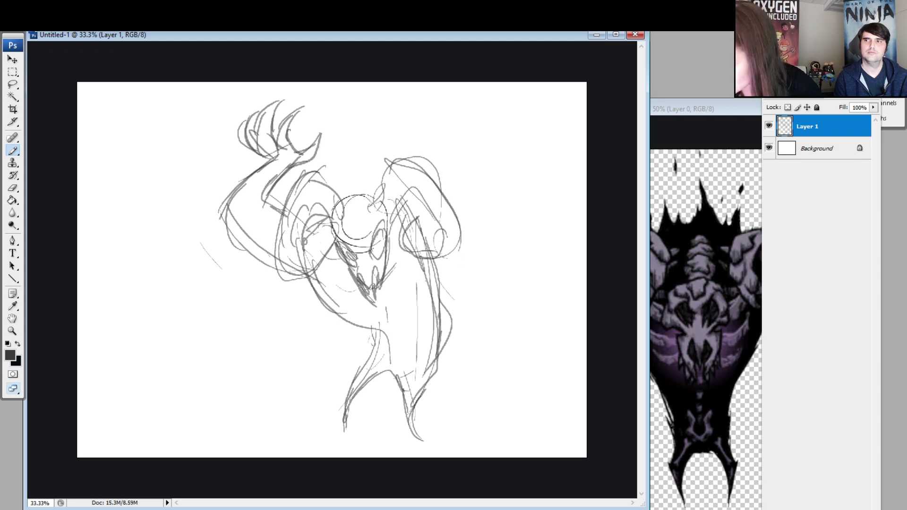
Add a short shoulder stroke on the right side of the torso and undo the longer arm line.
left_click_drag(426, 278, 452, 257)
mouse_move(434, 259)
left_mouse_down()
mouse_move(470, 260)
mouse_move(513, 216)
left_mouse_up()
key("ctrl+z")
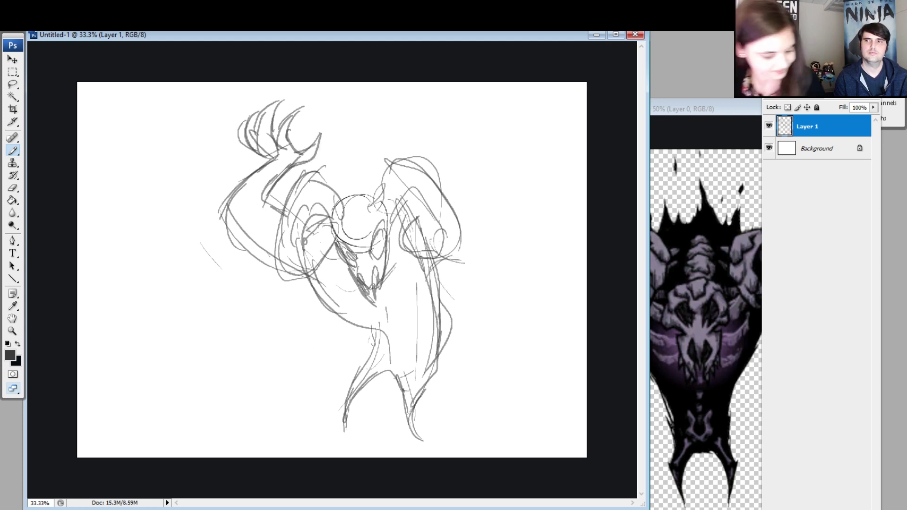
Erase the raised left forearm and clawed hand, keeping the shoulder strokes, and switch back to the Brush tool.
key("e")
mouse_move(297, 114)
left_mouse_down()
mouse_move(246, 162)
mouse_move(276, 193)
mouse_move(278, 112)
mouse_move(281, 172)
mouse_move(272, 127)
mouse_move(316, 105)
mouse_move(277, 143)
mouse_move(231, 242)
mouse_move(248, 199)
mouse_move(225, 221)
mouse_move(258, 195)
left_mouse_up()
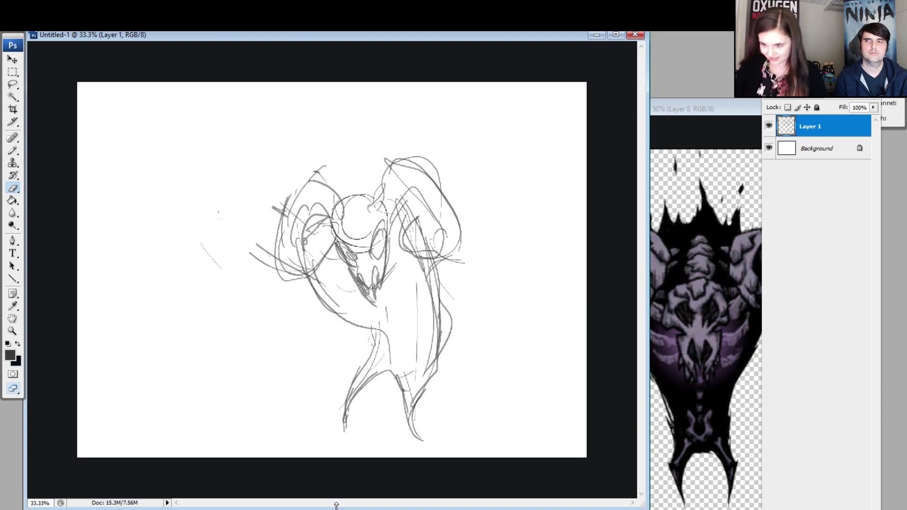
key("b")
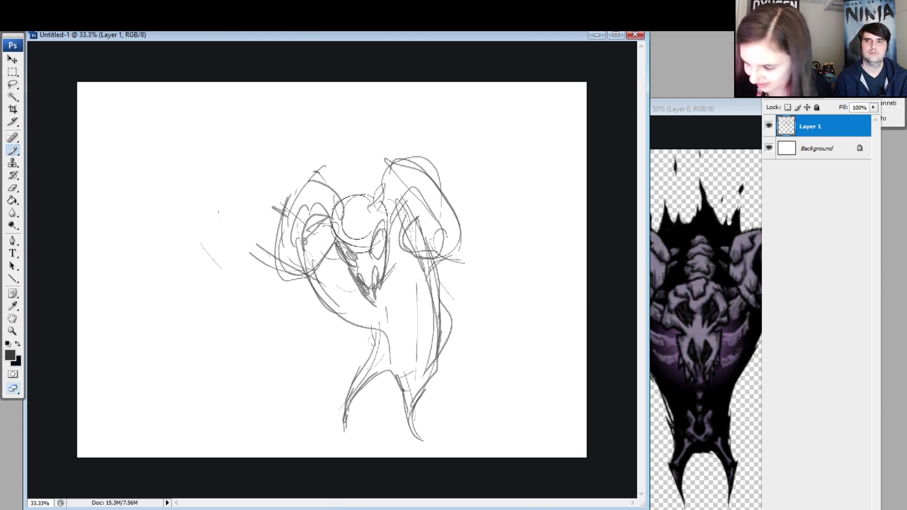
Sketch a horizontal thigh and a pointed, downward-hanging foot extending right from the lower end of the torso.
mouse_move(444, 355)
left_mouse_down()
mouse_move(468, 338)
mouse_move(476, 353)
left_mouse_up()
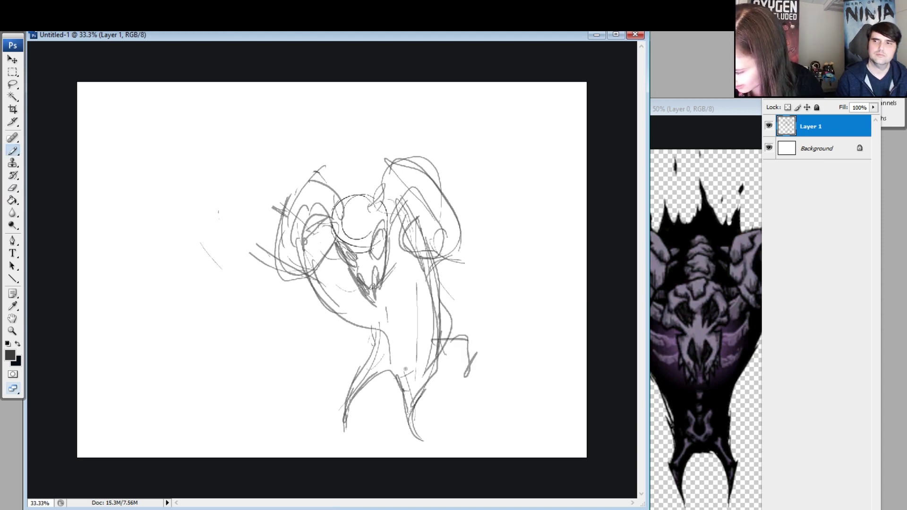
mouse_move(373, 376)
left_mouse_down()
mouse_move(447, 350)
mouse_move(452, 391)
left_mouse_up()
left_click_drag(468, 334, 449, 389)
mouse_move(436, 350)
left_mouse_down()
mouse_move(462, 397)
mouse_move(457, 378)
left_mouse_up()
Erase the old right leg and the stray torso lines overlapping the new thigh and foot.
key("e")
left_click_drag(394, 375, 407, 421)
left_click_drag(446, 375, 428, 378)
left_click_drag(419, 425, 421, 439)
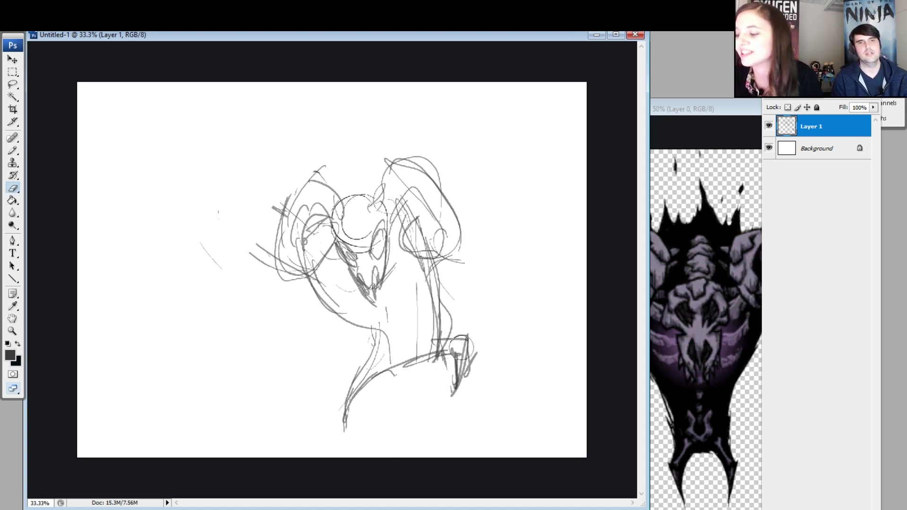
left_click_drag(432, 349, 445, 324)
left_click_drag(461, 361, 452, 387)
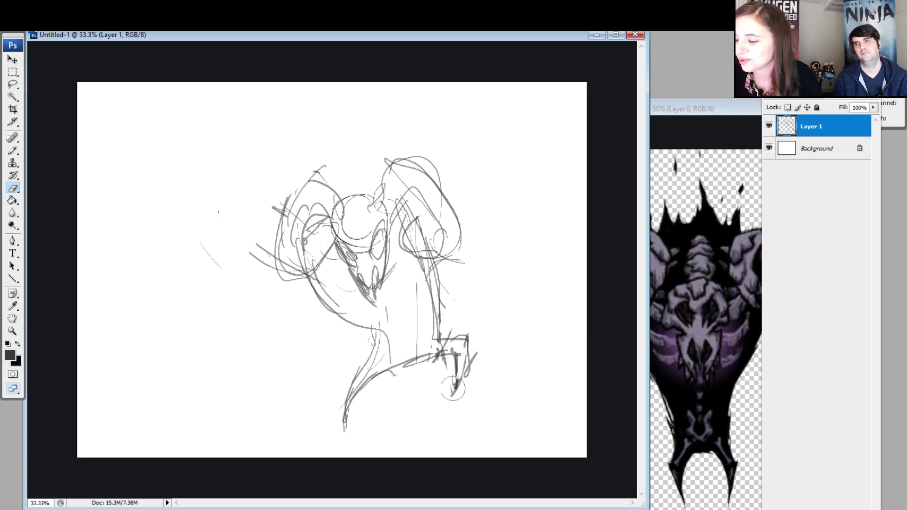
left_click_drag(445, 348, 390, 371)
Reinforce the new thigh and pointed foot with darker brush strokes and darken the skull's right eye socket.
key("b")
mouse_move(436, 340)
left_mouse_down()
mouse_move(468, 337)
mouse_move(450, 402)
left_mouse_up()
left_click_drag(460, 355, 456, 397)
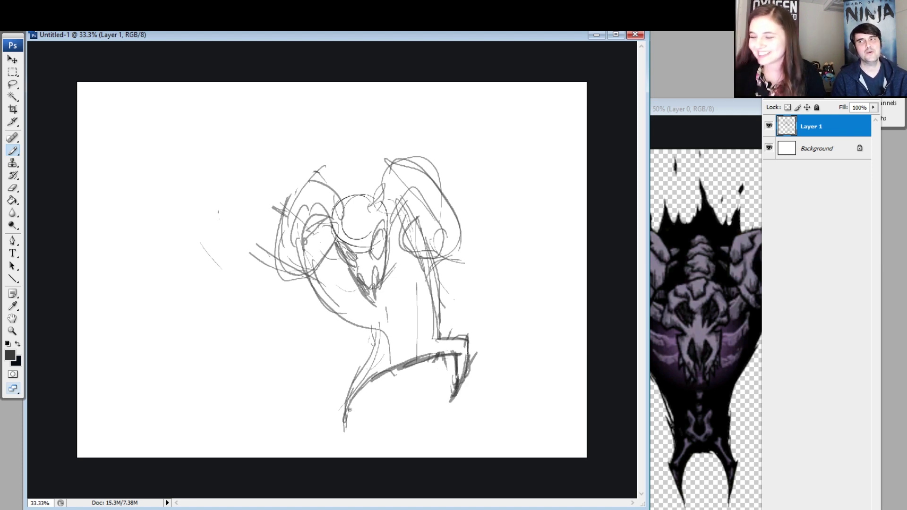
mouse_move(381, 230)
left_mouse_down()
mouse_move(373, 256)
mouse_move(380, 242)
left_mouse_up()
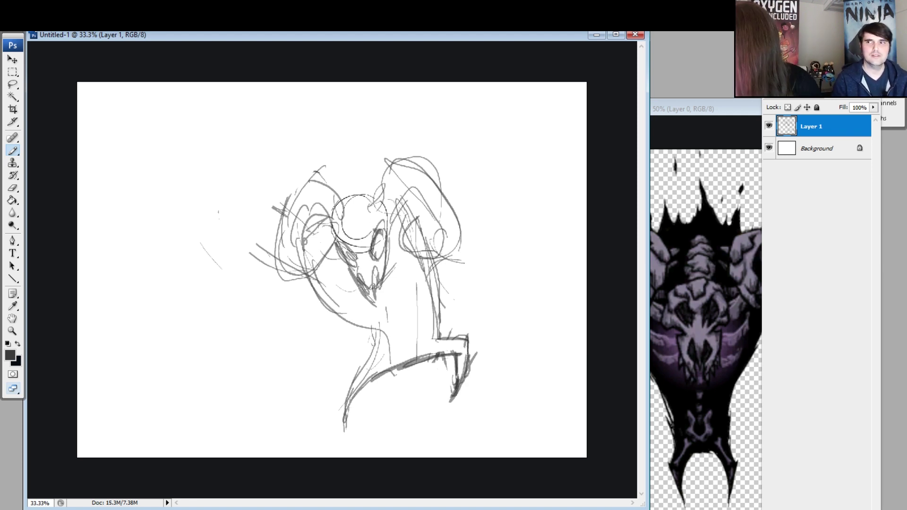
Reposition the reference artwork and sketch overlapping oval strokes to redefine the bony shoulder right of the skull.
left_click_drag(380, 170, 398, 191)
mouse_move(711, 110)
left_mouse_down()
mouse_move(600, 108)
mouse_move(695, 100)
mouse_move(654, 90)
mouse_move(671, 93)
mouse_move(641, 99)
mouse_move(698, 116)
left_mouse_up()
mouse_move(390, 213)
left_mouse_down()
mouse_move(406, 229)
mouse_move(461, 232)
left_mouse_up()
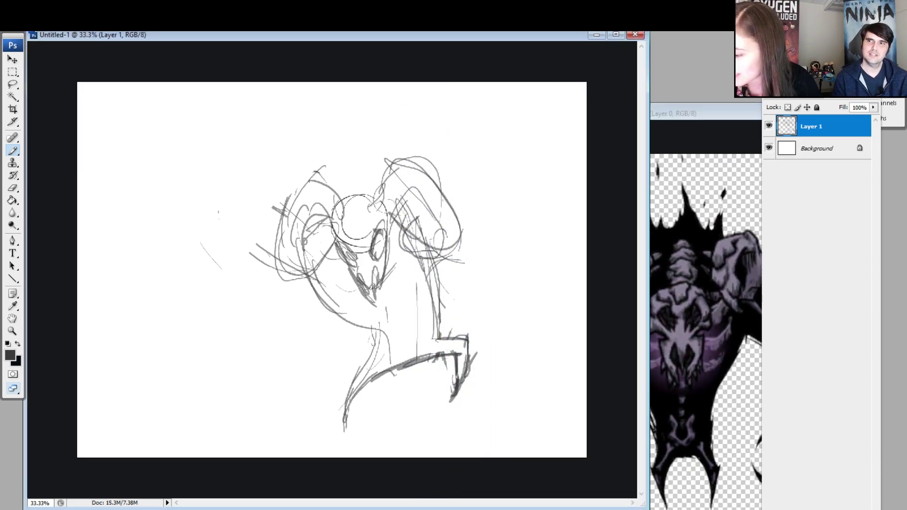
left_click_drag(406, 192, 431, 226)
mouse_move(409, 195)
left_mouse_down()
mouse_move(444, 228)
mouse_move(428, 177)
mouse_move(407, 201)
mouse_move(422, 270)
mouse_move(412, 266)
mouse_move(422, 271)
left_mouse_up()
left_click_drag(387, 216, 422, 272)
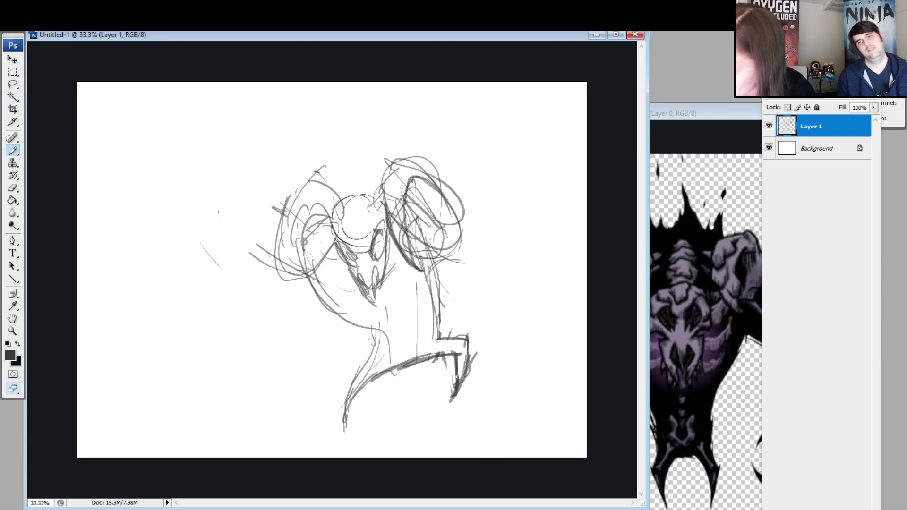
left_click_drag(385, 218, 398, 249)
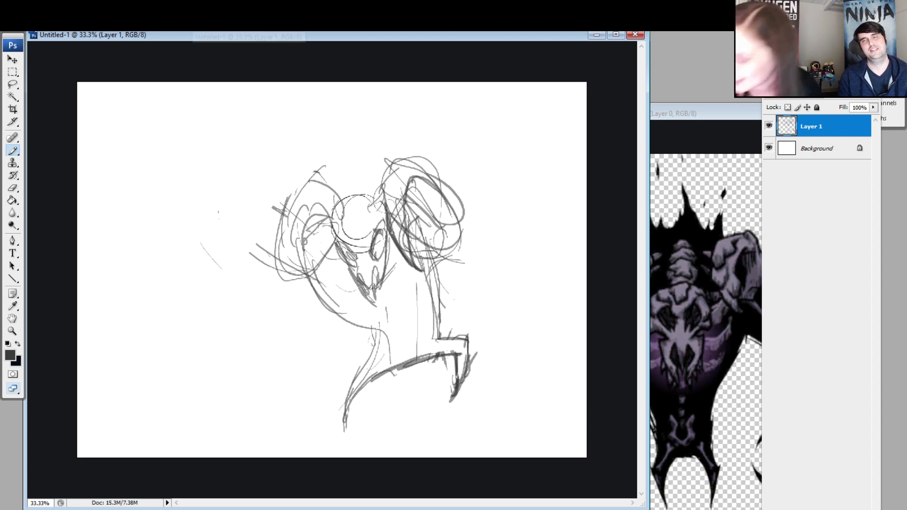
Darken the right shoulder's outer contour and add a small hollow and inner contour strokes.
mouse_move(384, 199)
left_mouse_down()
mouse_move(419, 271)
mouse_move(416, 226)
left_mouse_up()
left_click_drag(396, 159, 383, 218)
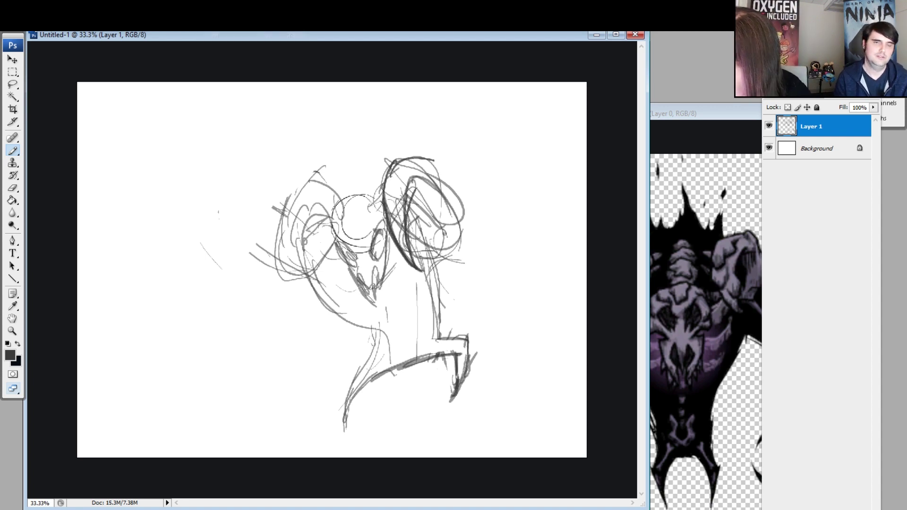
left_click_drag(430, 172, 456, 220)
left_click_drag(412, 240, 463, 258)
mouse_move(409, 203)
left_mouse_down()
mouse_move(433, 220)
mouse_move(438, 215)
left_mouse_up()
left_click_drag(437, 175, 457, 203)
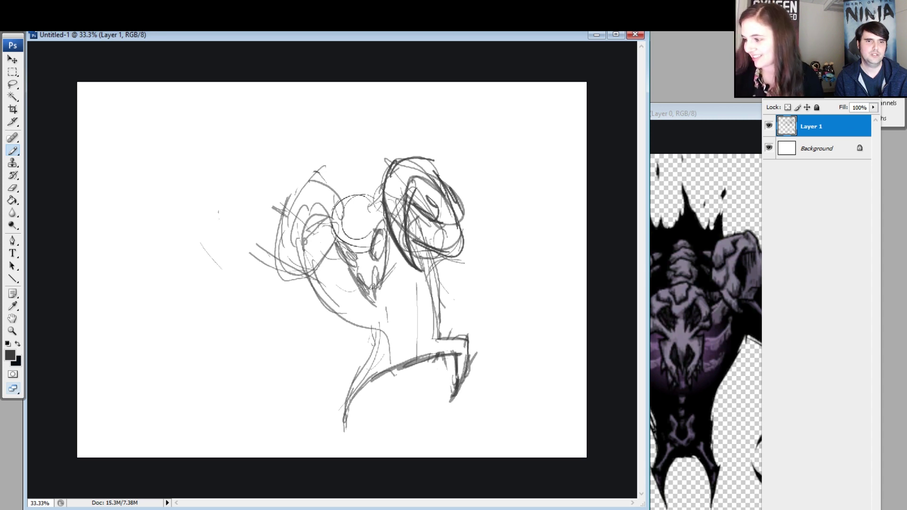
Outline the left shoulder as a large, dark tilted oval beside the skull.
mouse_move(320, 216)
left_mouse_down()
mouse_move(303, 264)
mouse_move(289, 274)
mouse_move(299, 272)
left_mouse_up()
mouse_move(339, 193)
left_mouse_down()
mouse_move(345, 236)
mouse_move(322, 173)
mouse_move(339, 194)
mouse_move(270, 240)
mouse_move(294, 276)
left_mouse_up()
mouse_move(271, 230)
left_mouse_down()
mouse_move(296, 284)
mouse_move(311, 274)
left_mouse_up()
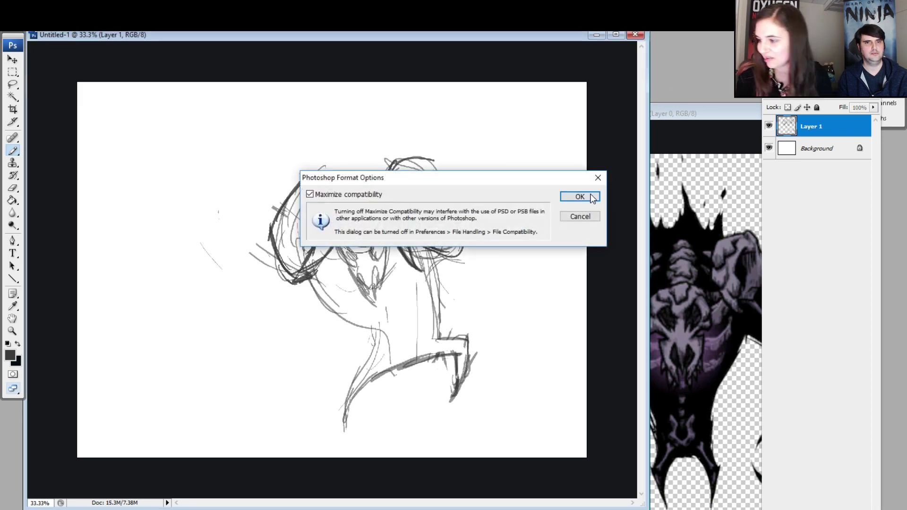
Save the sketch as work.psd with maximized compatibility and create a new white 2695 x 1989 px RGB document, shifting its window down and right.
left_click(586, 198)
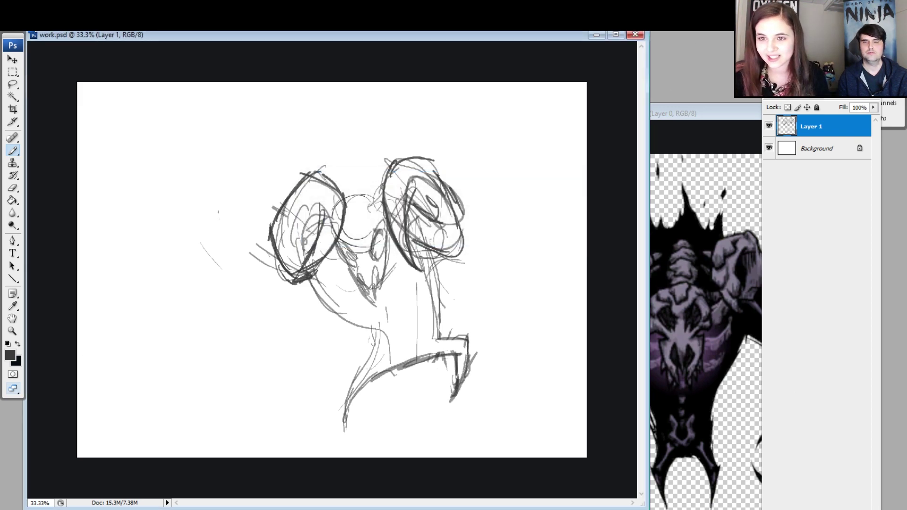
key("alt+f")
key("n")
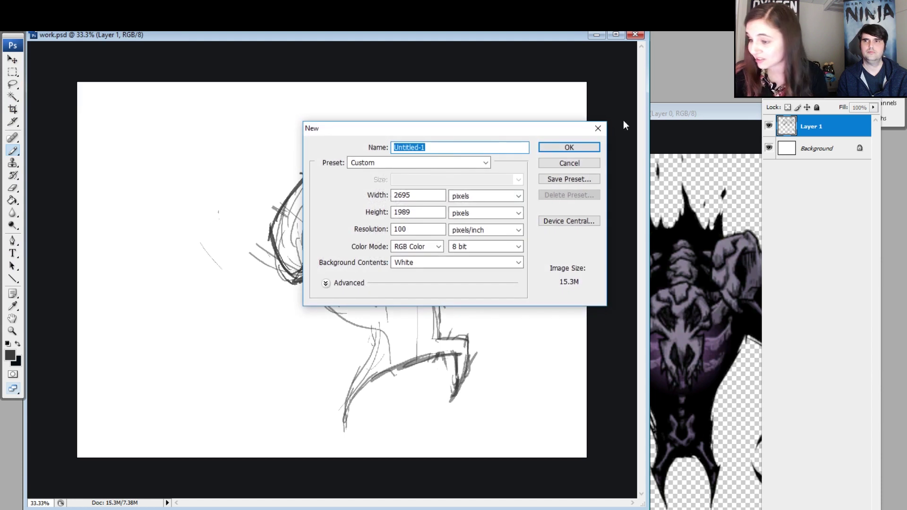
left_click(548, 150)
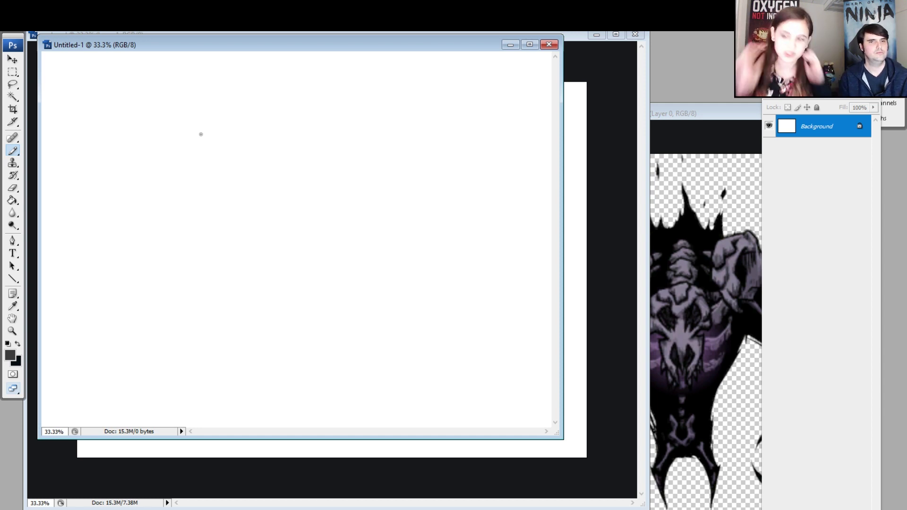
left_click_drag(305, 44, 385, 122)
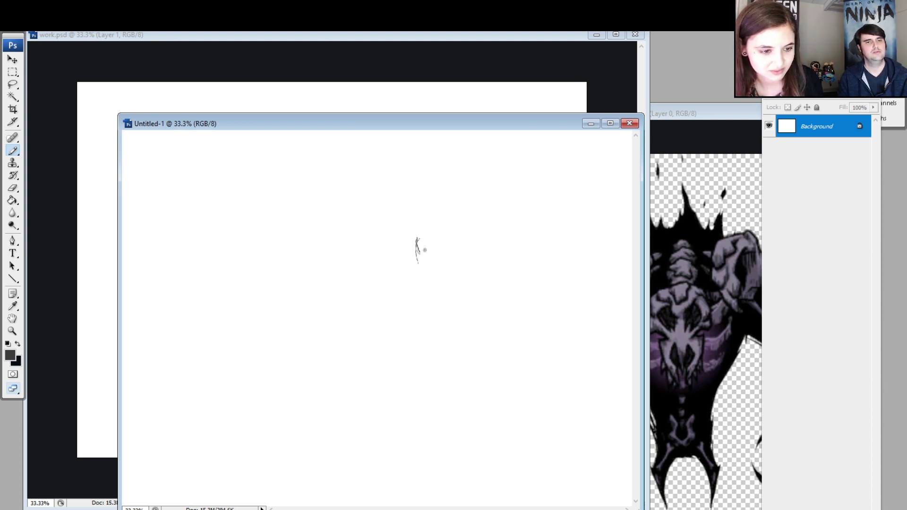
Sketch two ribbed bottle caps side by side near the middle of the new canvas.
left_click_drag(414, 238, 457, 238)
mouse_move(450, 238)
left_mouse_down()
mouse_move(449, 267)
mouse_move(413, 265)
mouse_move(409, 253)
mouse_move(403, 278)
left_mouse_up()
left_click_drag(401, 245, 399, 259)
left_click_drag(402, 242, 362, 245)
mouse_move(364, 244)
left_mouse_down()
mouse_move(382, 285)
mouse_move(376, 279)
left_mouse_up()
mouse_move(361, 248)
left_mouse_down()
mouse_move(368, 268)
mouse_move(409, 261)
mouse_move(372, 269)
left_mouse_up()
mouse_move(374, 245)
left_mouse_down()
mouse_move(377, 268)
mouse_move(382, 263)
left_mouse_up()
left_click_drag(387, 243, 389, 263)
mouse_move(393, 243)
left_mouse_down()
mouse_move(394, 260)
mouse_move(455, 260)
left_mouse_up()
mouse_move(412, 262)
left_mouse_down()
mouse_move(446, 265)
mouse_move(438, 260)
left_mouse_up()
left_click_drag(445, 239, 447, 264)
Draw the bottle body beneath the caps, with a looped handle on each side and a curved base.
mouse_move(383, 284)
left_mouse_down()
mouse_move(359, 297)
mouse_move(360, 331)
mouse_move(325, 328)
mouse_move(342, 384)
mouse_move(369, 386)
left_mouse_up()
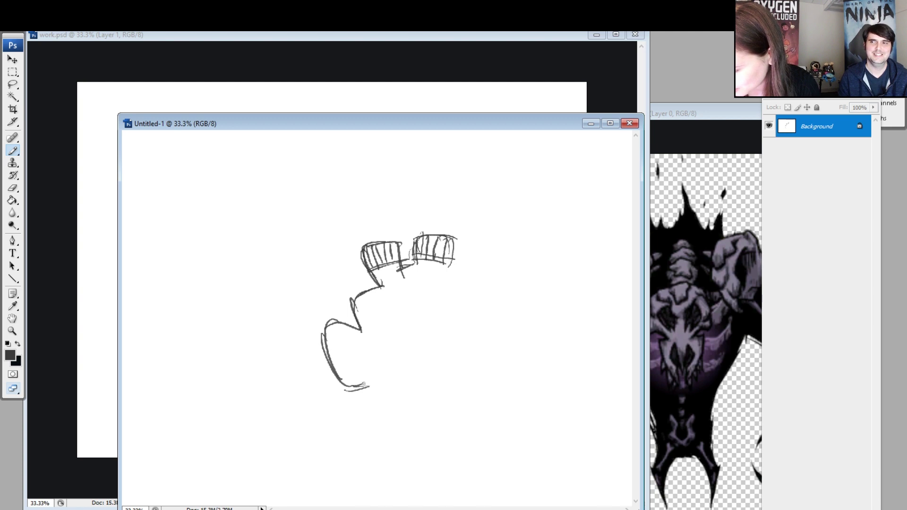
mouse_move(355, 348)
left_mouse_down()
mouse_move(341, 336)
mouse_move(355, 376)
mouse_move(365, 371)
left_mouse_up()
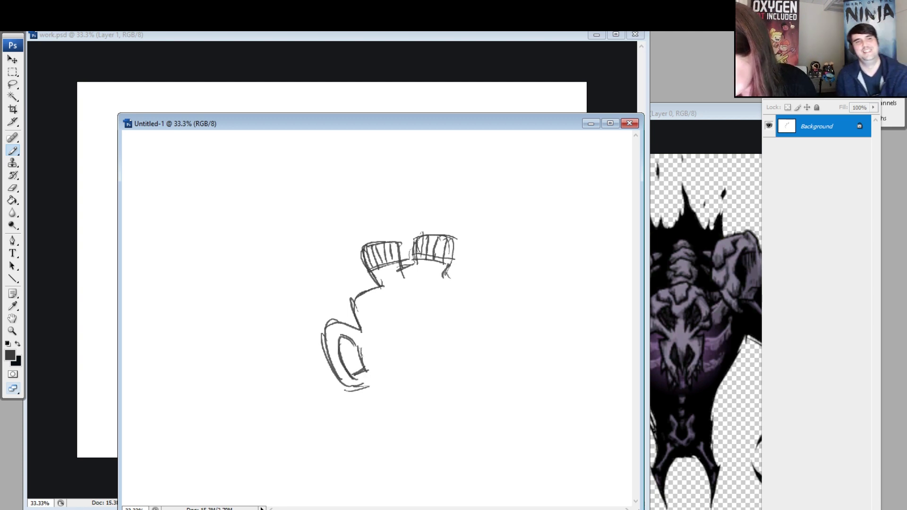
mouse_move(416, 260)
left_mouse_down()
mouse_move(417, 276)
mouse_move(467, 321)
mouse_move(493, 311)
mouse_move(499, 369)
left_mouse_up()
mouse_move(501, 326)
left_mouse_down()
mouse_move(472, 374)
mouse_move(492, 368)
left_mouse_up()
mouse_move(472, 326)
left_mouse_down()
mouse_move(474, 355)
mouse_move(490, 335)
left_mouse_up()
mouse_move(365, 381)
left_mouse_down()
mouse_move(385, 411)
mouse_move(472, 398)
left_mouse_up()
left_click_drag(478, 364, 473, 399)
Add a curved label band across the bottle, letter it "The Bleachiest Bleach!!" and draw a wavy line above it.
left_click_drag(361, 328, 478, 312)
left_click_drag(369, 387, 474, 371)
left_click_drag(365, 336, 391, 328)
left_click_drag(375, 332, 389, 344)
left_click_drag(390, 339, 405, 336)
left_click_drag(415, 322, 414, 334)
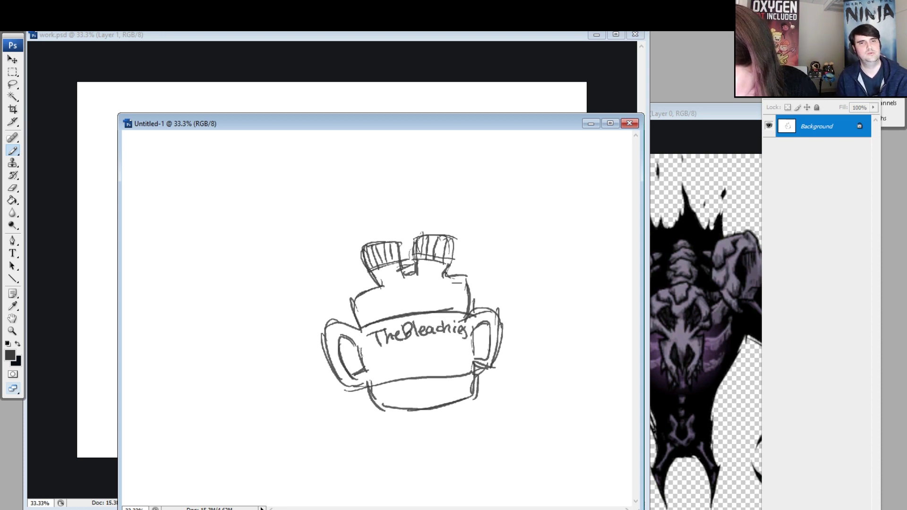
mouse_move(377, 357)
left_mouse_down()
mouse_move(385, 378)
mouse_move(412, 371)
left_mouse_up()
mouse_move(385, 354)
left_mouse_down()
mouse_move(389, 378)
mouse_move(430, 368)
left_mouse_up()
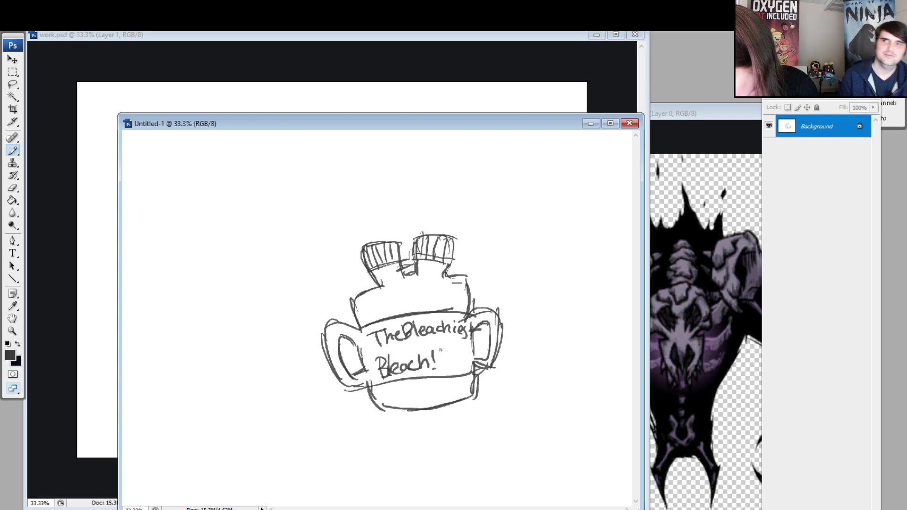
mouse_move(361, 306)
left_mouse_down()
mouse_move(455, 294)
mouse_move(475, 315)
mouse_move(507, 308)
mouse_move(493, 370)
left_mouse_up()
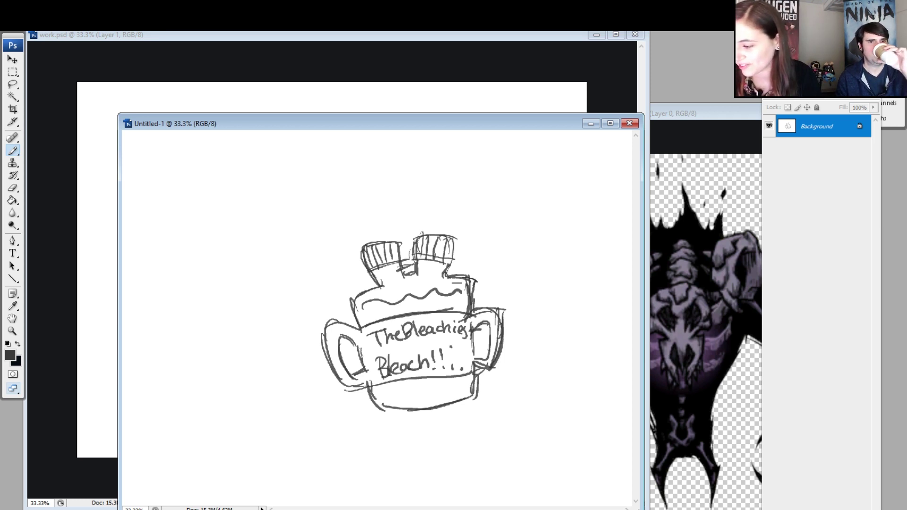
Thicken the bottle's right handle with shadow strokes and add a dark rim and inner curve at the base.
mouse_move(474, 309)
left_mouse_down()
mouse_move(505, 307)
mouse_move(494, 363)
left_mouse_up()
mouse_move(473, 327)
left_mouse_down()
mouse_move(475, 362)
mouse_move(506, 338)
mouse_move(505, 312)
left_mouse_up()
left_click_drag(505, 311, 500, 368)
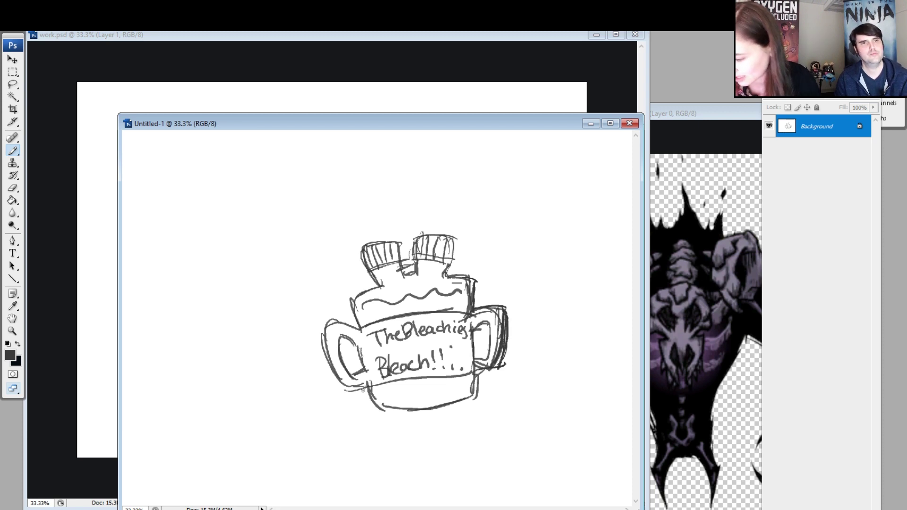
left_click_drag(383, 410, 467, 398)
left_click_drag(380, 399, 455, 390)
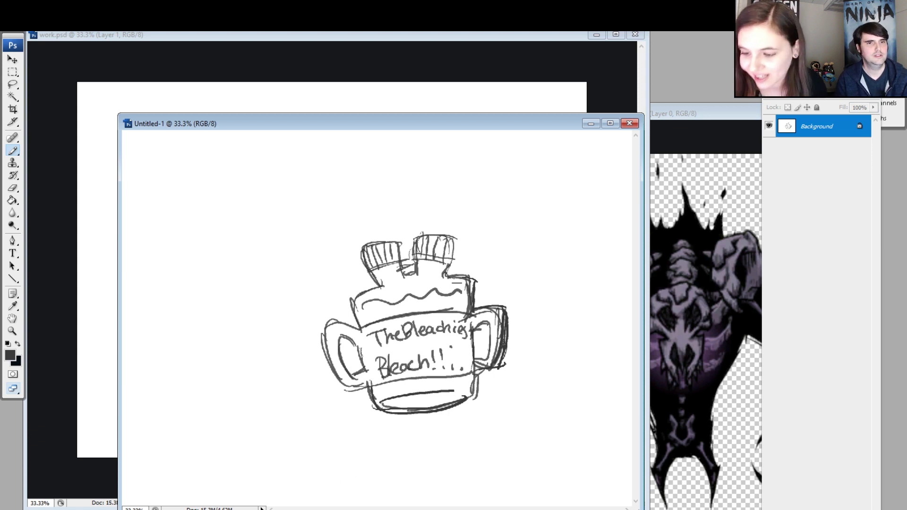
Draw a large angular S symbol with pointed ends left of the bottle.
left_click_drag(214, 255, 188, 296)
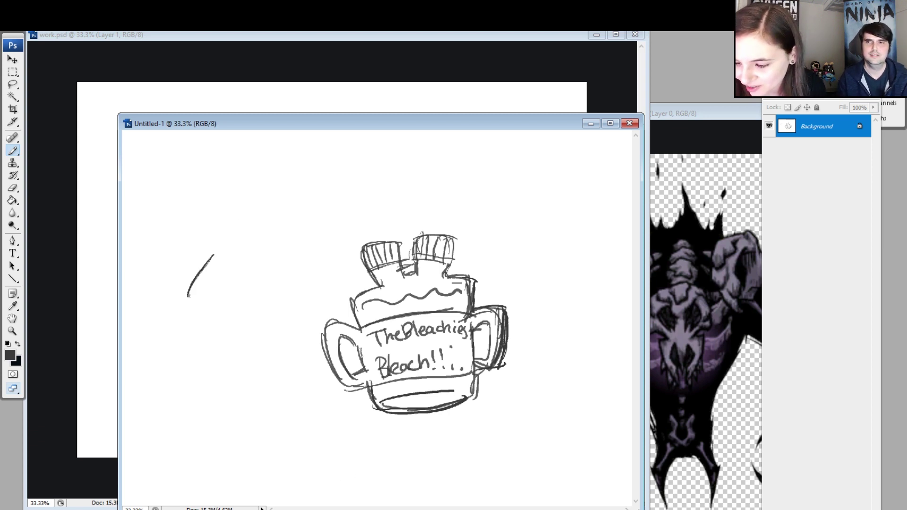
left_click_drag(212, 255, 244, 294)
left_click_drag(188, 296, 205, 324)
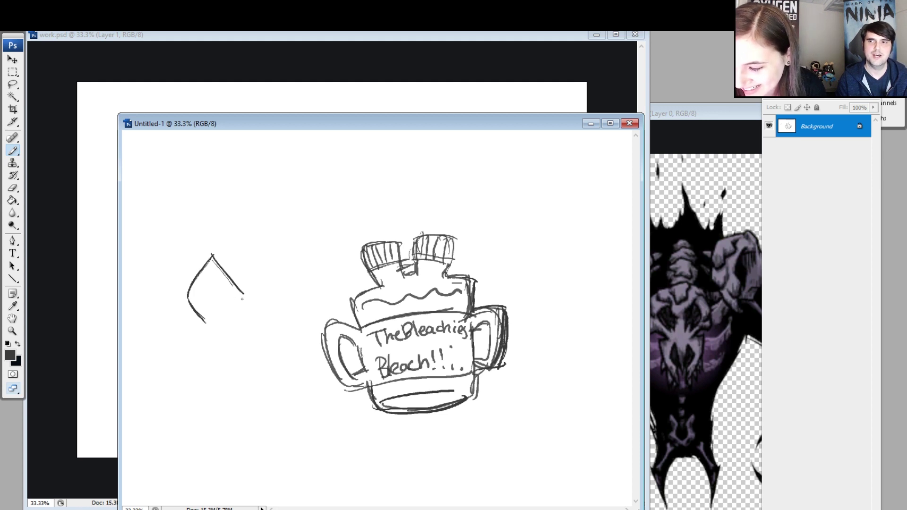
left_click_drag(209, 295, 237, 325)
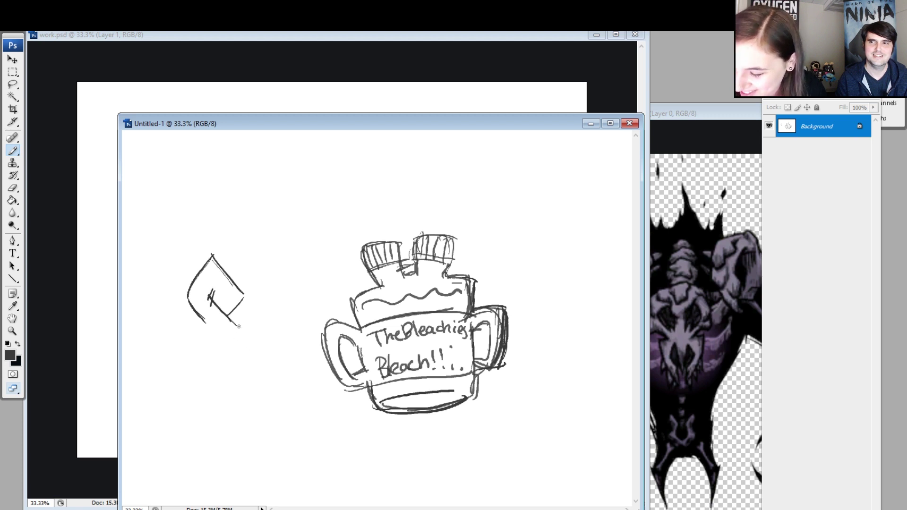
left_click_drag(244, 326, 220, 366)
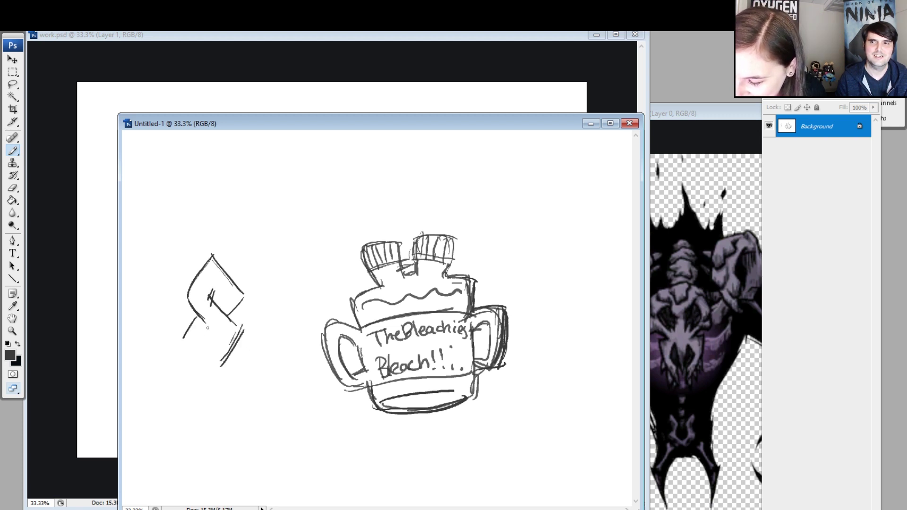
mouse_move(206, 319)
left_mouse_down()
mouse_move(216, 330)
mouse_move(203, 350)
mouse_move(207, 375)
mouse_move(228, 352)
left_mouse_up()
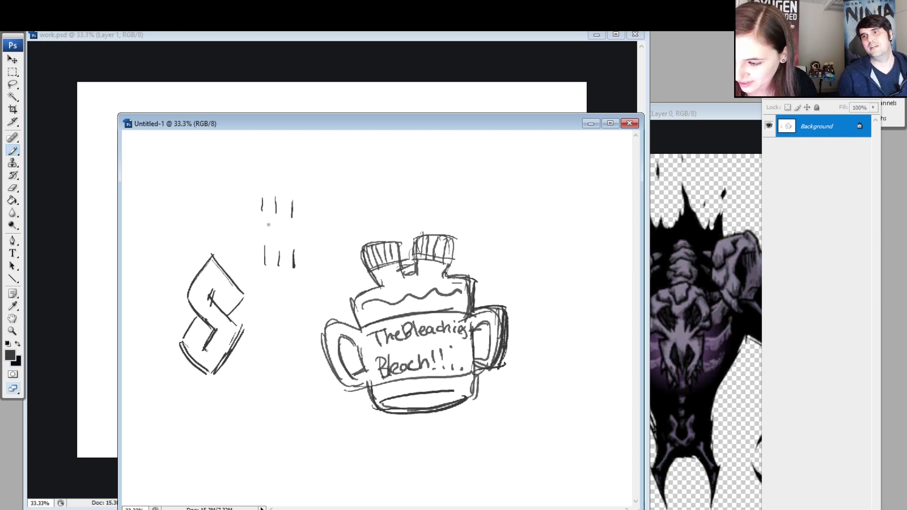
Connect the six short vertical lines into a smaller pointed S symbol, redrawing its first diagonal.
left_click_drag(261, 213, 290, 246)
key("ctrl+z")
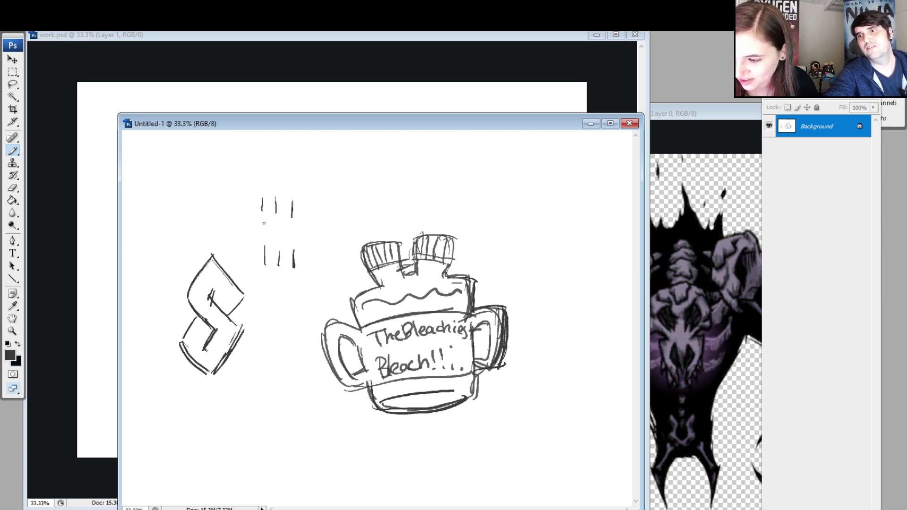
left_click_drag(261, 213, 283, 253)
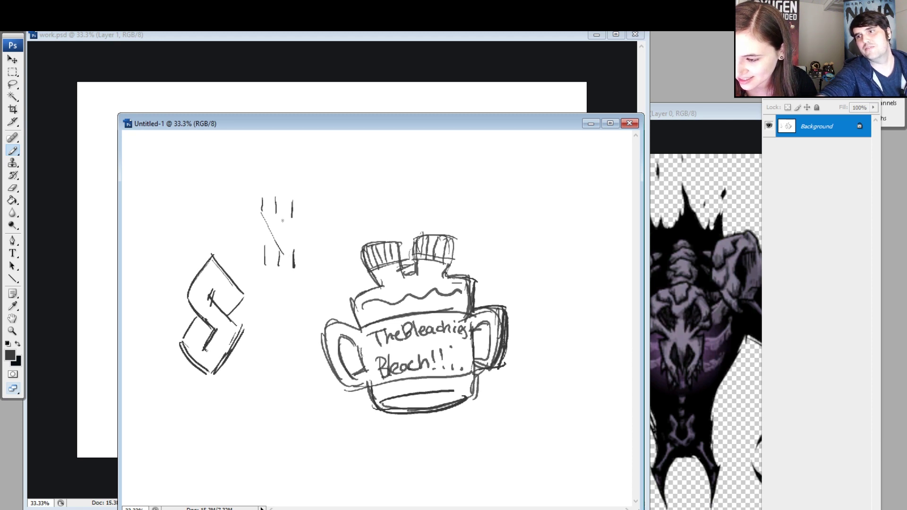
left_click_drag(275, 216, 298, 253)
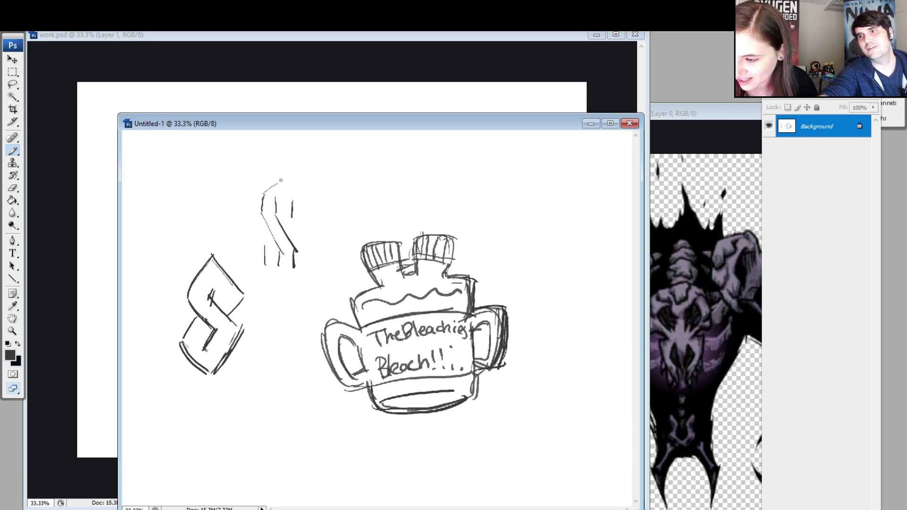
mouse_move(280, 180)
left_mouse_down()
mouse_move(257, 200)
mouse_move(297, 205)
left_mouse_up()
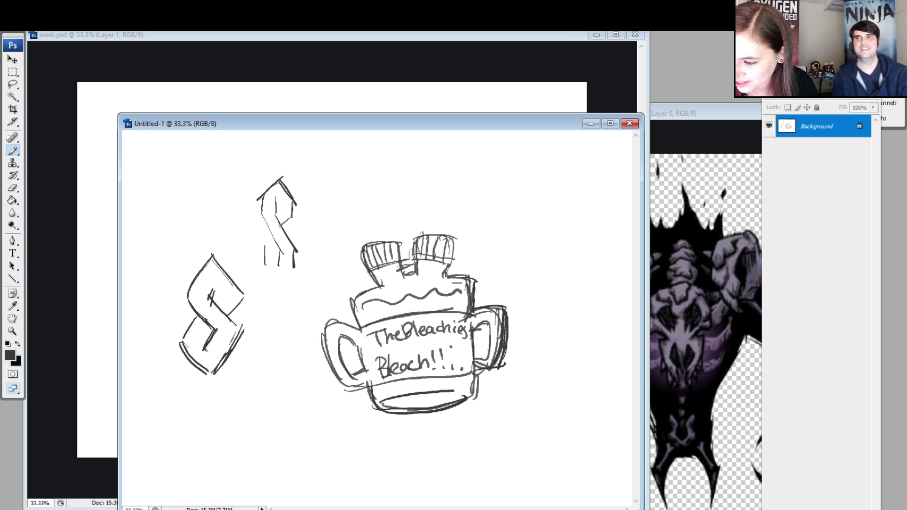
mouse_move(262, 266)
left_mouse_down()
mouse_move(279, 285)
mouse_move(296, 270)
left_mouse_up()
left_click_drag(283, 284, 294, 271)
key("e")
mouse_move(210, 248)
left_mouse_down()
mouse_move(180, 342)
mouse_move(203, 376)
left_mouse_up()
key("ctrl+z")
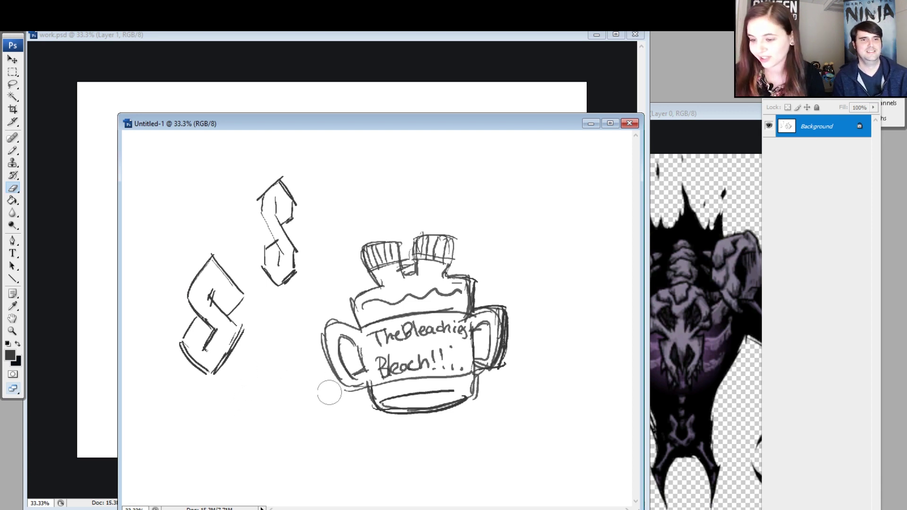
Paint over the large angular S with white using an 83 px brush.
left_click(8, 344)
left_click(17, 344)
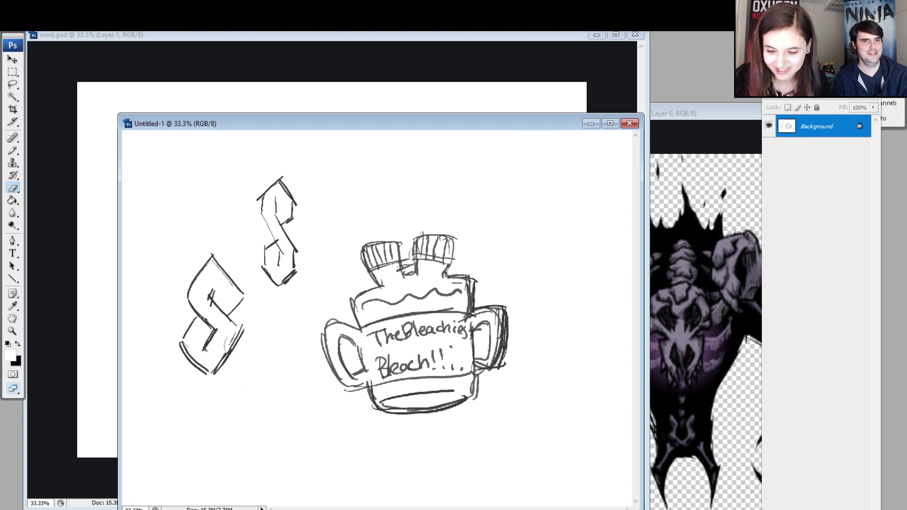
key("b")
right_click(218, 258)
left_click(273, 280)
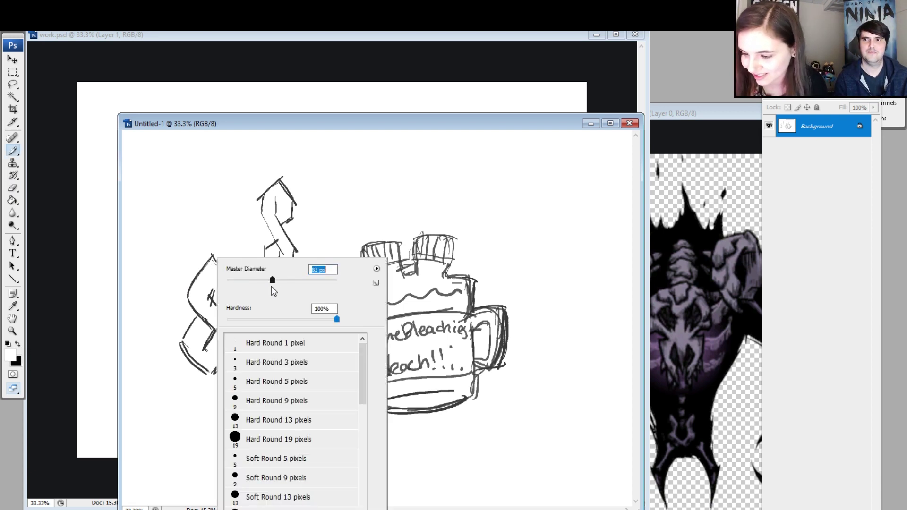
mouse_move(207, 280)
left_mouse_down()
mouse_move(189, 347)
mouse_move(239, 303)
mouse_move(225, 286)
left_mouse_up()
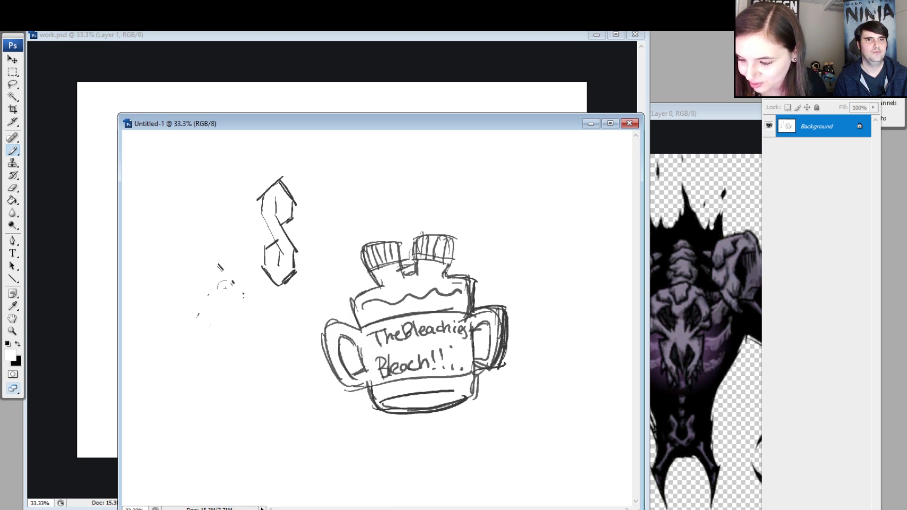
Paint out the thin left diagonal of the smaller S in white.
key("z")
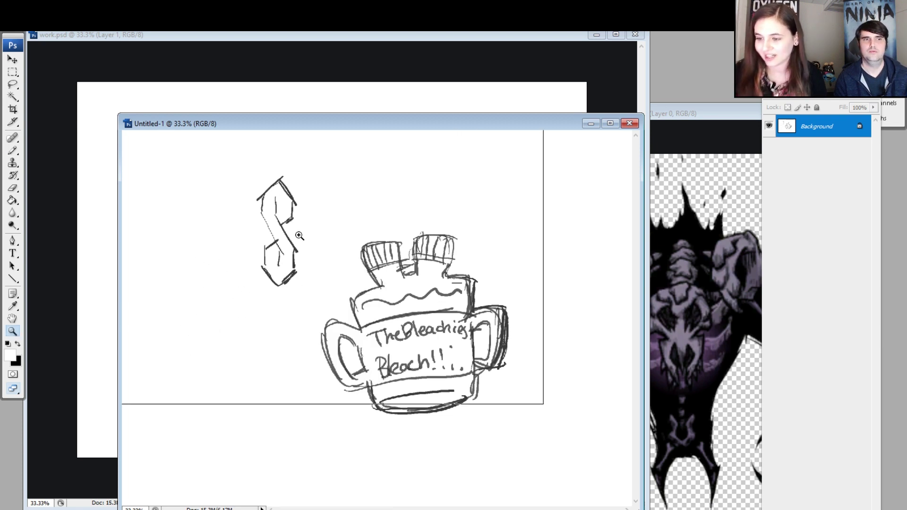
left_click(299, 235)
left_click(307, 427)
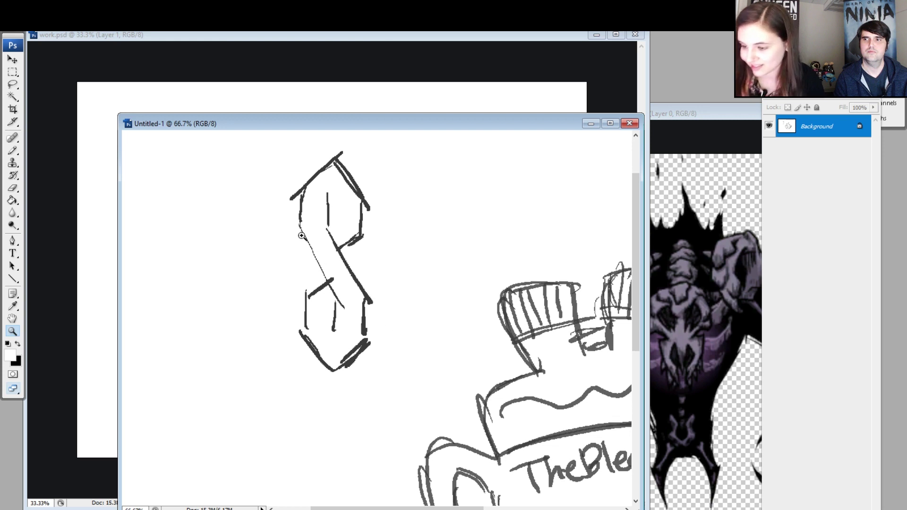
key("b")
left_click_drag(305, 232, 345, 298)
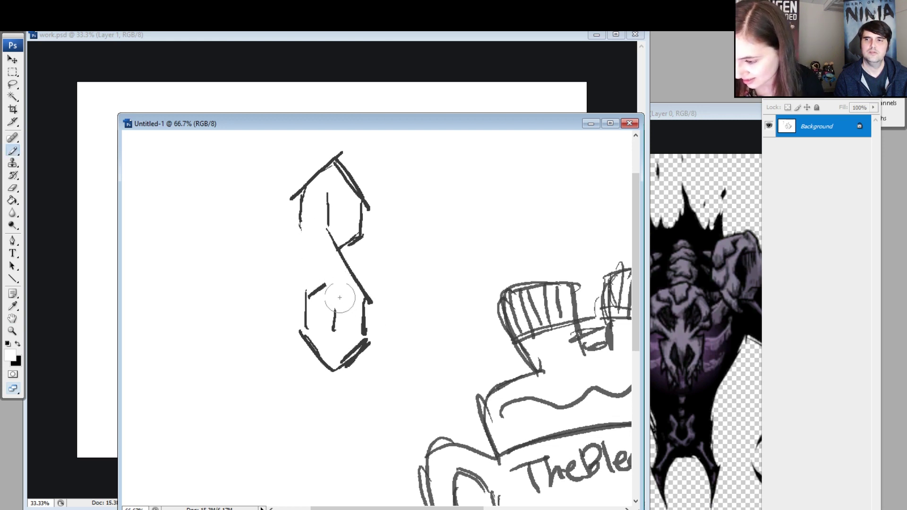
left_click(318, 272)
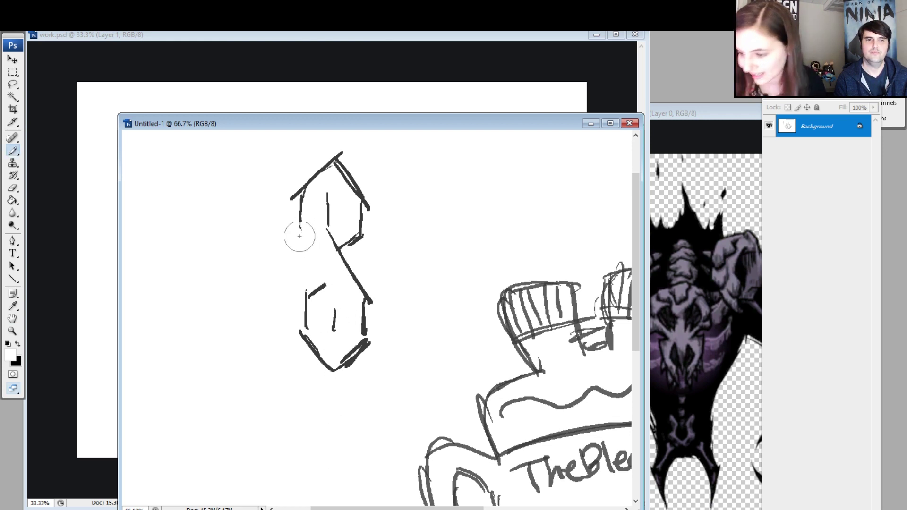
Redraw the small S's left diagonal in black with a smaller brush and ink over its upper left side and pointed top.
left_click(18, 345)
right_click(315, 246)
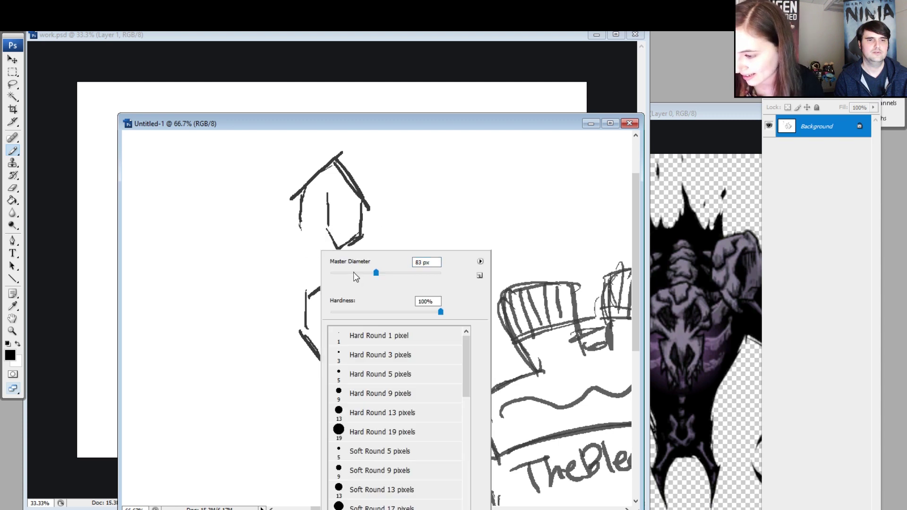
left_click(354, 273)
left_click_drag(297, 239, 335, 302)
left_click_drag(299, 195, 296, 236)
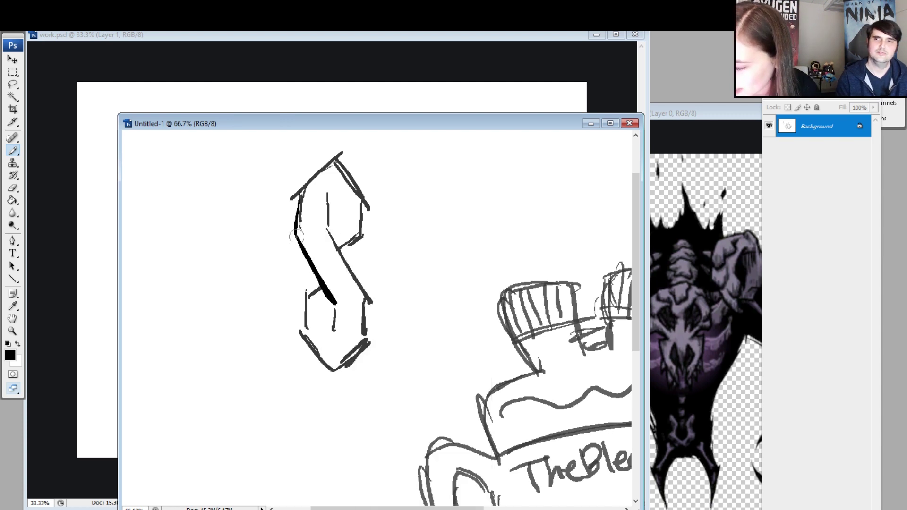
left_click_drag(298, 197, 340, 155)
mouse_move(336, 160)
left_mouse_down()
mouse_move(368, 203)
mouse_move(363, 233)
left_mouse_up()
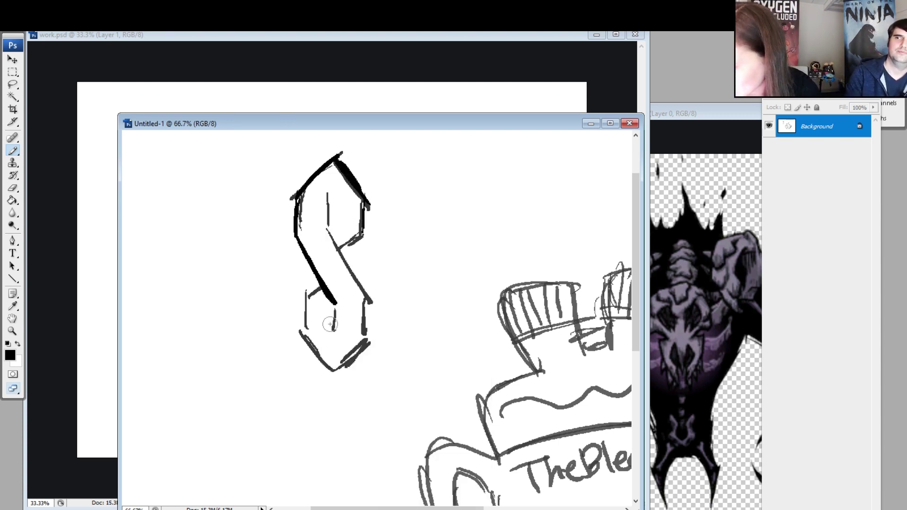
Erase the right half of the S's upper loop, keeping its left curve as a neck.
key("c")
key("space")
mouse_move(390, 302)
left_mouse_down()
mouse_move(364, 355)
mouse_move(381, 320)
left_mouse_up()
key("e")
mouse_move(344, 203)
left_mouse_down()
mouse_move(356, 239)
mouse_move(347, 275)
mouse_move(341, 217)
mouse_move(350, 290)
mouse_move(356, 171)
left_mouse_up()
key("b")
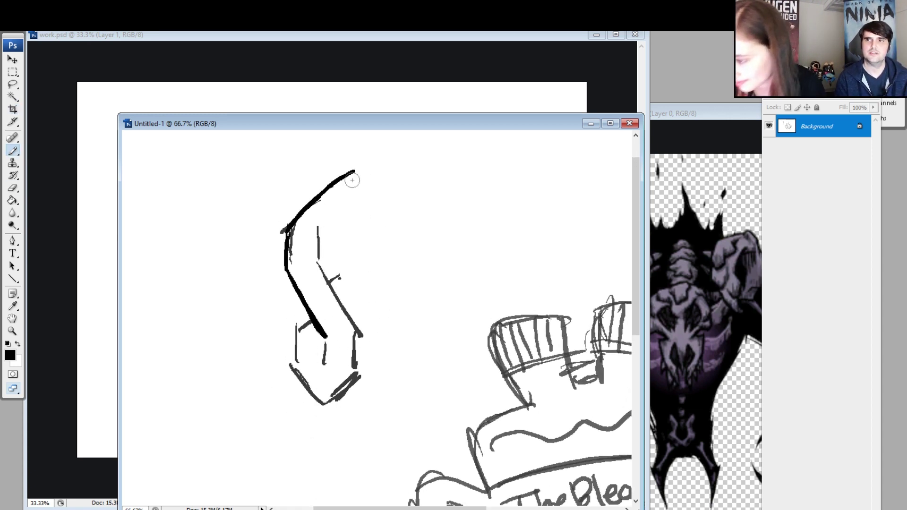
Turn the top of the S into a creature's head with a brow, pointed snout and jagged teeth, undoing unsuitable curves.
key("ctrl+z")
left_click_drag(321, 198, 381, 188)
key("ctrl+z")
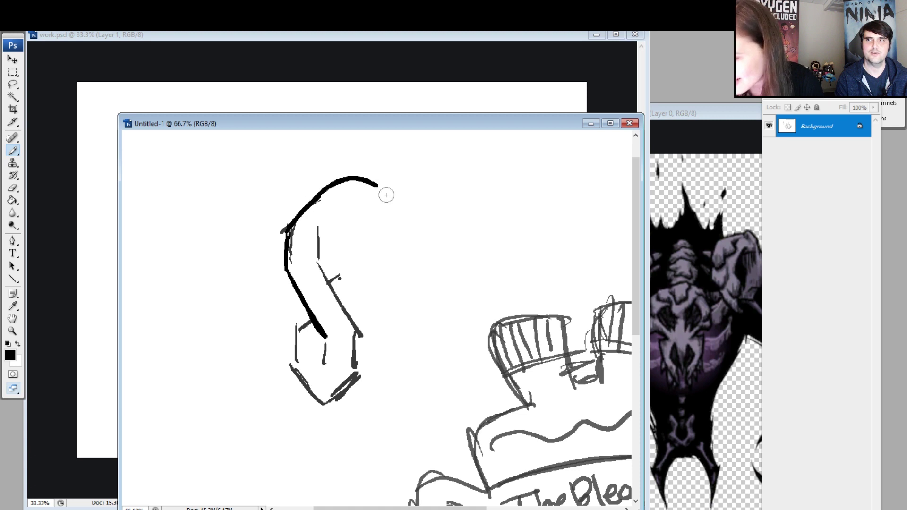
key("ctrl+z")
mouse_move(317, 200)
left_mouse_down()
mouse_move(364, 178)
mouse_move(385, 187)
mouse_move(404, 240)
left_mouse_up()
key("ctrl+z")
key("ctrl+z")
key("ctrl+z")
Draw a curved horn on top of the creature's head and a slanted eye below it, redoing the first horn stroke.
mouse_move(354, 183)
left_mouse_down()
mouse_move(366, 184)
mouse_move(394, 227)
mouse_move(419, 229)
mouse_move(426, 242)
mouse_move(395, 250)
mouse_move(355, 245)
mouse_move(352, 156)
left_mouse_up()
key("ctrl+z")
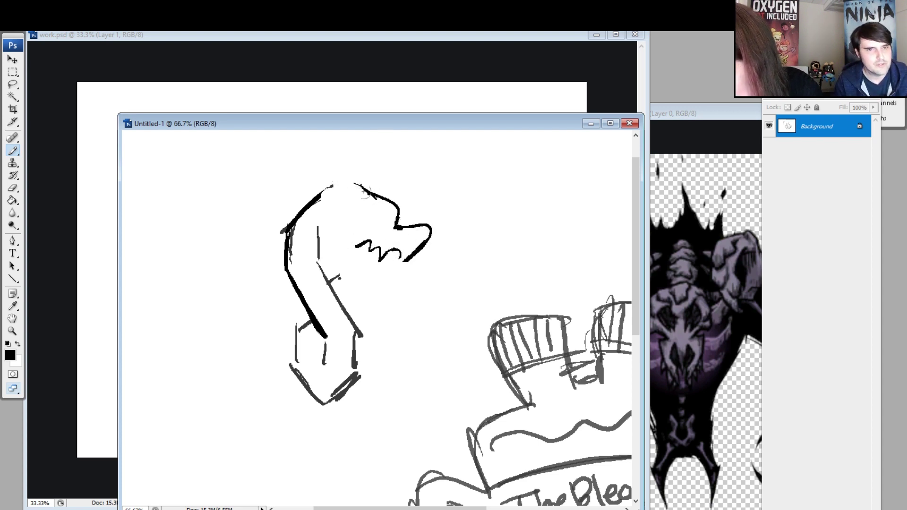
left_click_drag(363, 190, 364, 141)
mouse_move(368, 136)
left_mouse_down()
mouse_move(333, 183)
mouse_move(339, 160)
mouse_move(339, 187)
mouse_move(313, 201)
mouse_move(396, 222)
left_mouse_up()
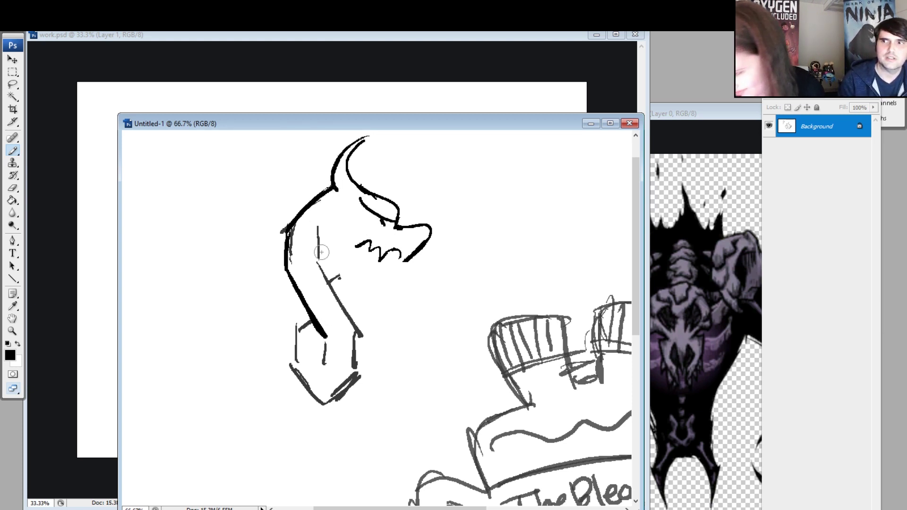
Erase the old inner neck lines and draw a thick right neck edge running down into the lower loop.
key("e")
left_click_drag(318, 236, 334, 273)
key("b")
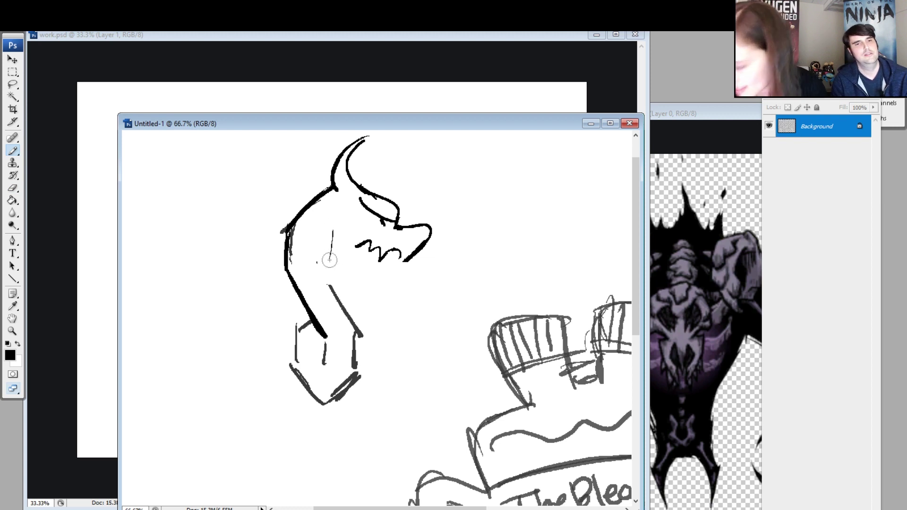
mouse_move(332, 226)
left_mouse_down()
mouse_move(330, 253)
mouse_move(374, 326)
left_mouse_up()
mouse_move(368, 380)
left_mouse_down()
mouse_move(371, 333)
mouse_move(368, 379)
left_mouse_up()
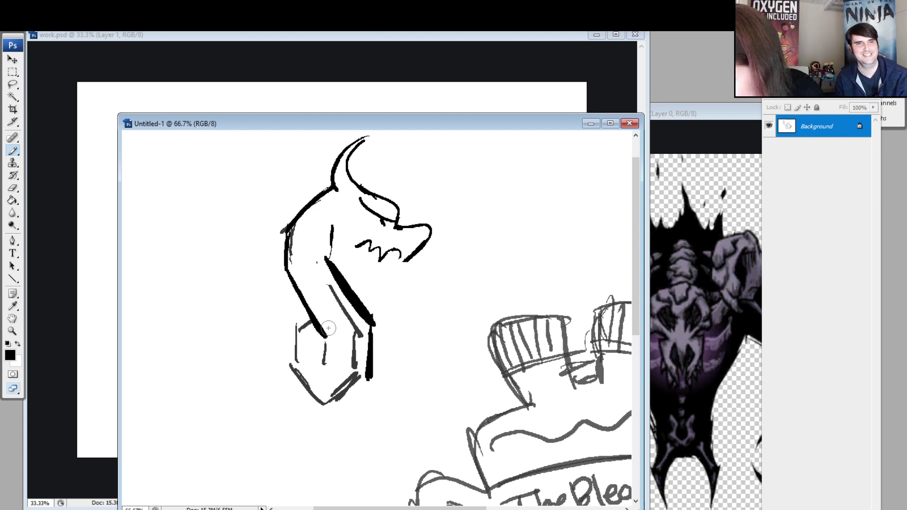
Ink the lower loop as a bold pointed outline with a short inner line and erase the old sketch line along its right side.
left_click_drag(326, 325, 325, 363)
mouse_move(315, 320)
left_mouse_down()
mouse_move(291, 359)
mouse_move(332, 413)
mouse_move(367, 376)
left_mouse_up()
key("e")
mouse_move(348, 313)
left_mouse_down()
mouse_move(360, 342)
mouse_move(352, 370)
left_mouse_up()
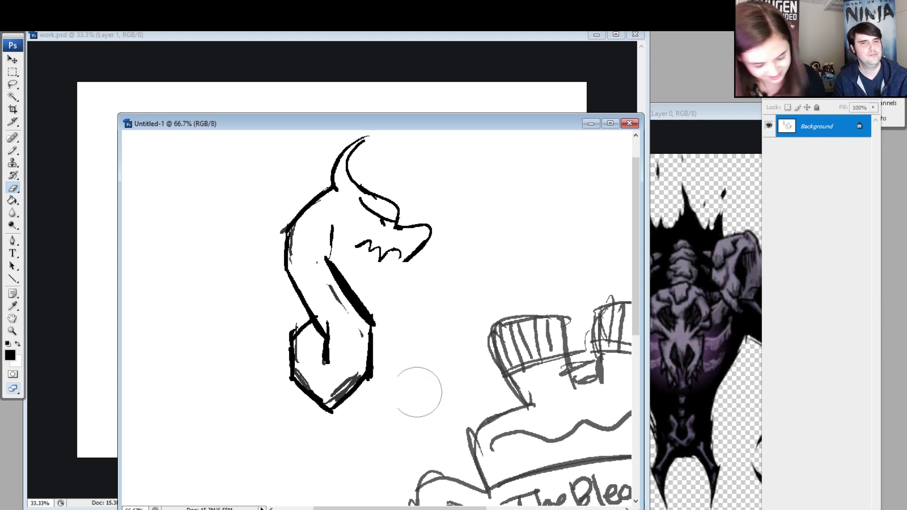
Draw the creature's lower jaw, add a pupil to the eye and thicken the lower loop's right edge.
key("b")
mouse_move(386, 260)
left_mouse_down()
mouse_move(336, 263)
mouse_move(332, 231)
left_mouse_up()
left_click_drag(398, 256, 421, 240)
left_click_drag(380, 219, 382, 224)
left_click_drag(369, 336, 373, 372)
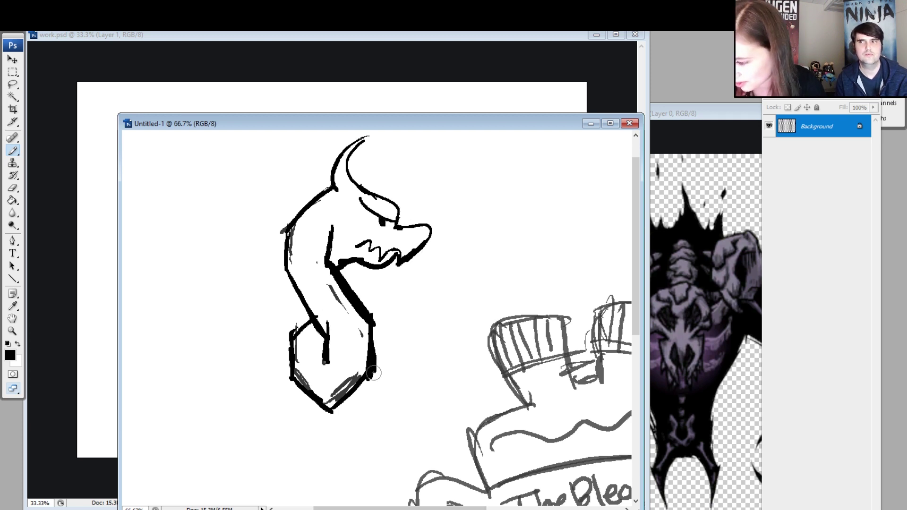
Erase the leftover sketch lines in the neck and lower loop and add dark jagged shading strokes behind the jaw.
key("e")
mouse_move(324, 287)
left_mouse_down()
mouse_move(351, 334)
mouse_move(337, 312)
mouse_move(348, 388)
mouse_move(359, 343)
mouse_move(340, 388)
left_mouse_up()
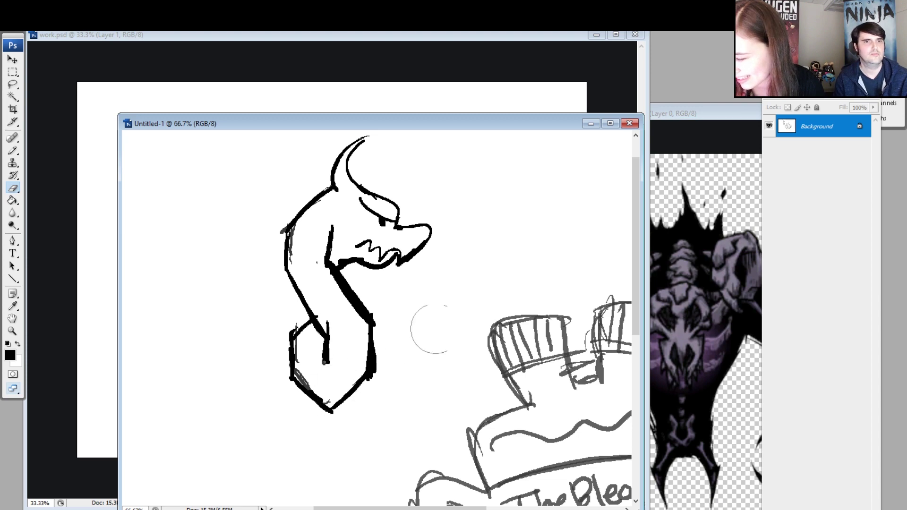
mouse_move(419, 441)
left_mouse_down()
mouse_move(389, 302)
mouse_move(404, 470)
left_mouse_up()
mouse_move(321, 285)
left_mouse_down()
mouse_move(314, 279)
mouse_move(303, 300)
left_mouse_up()
key("b")
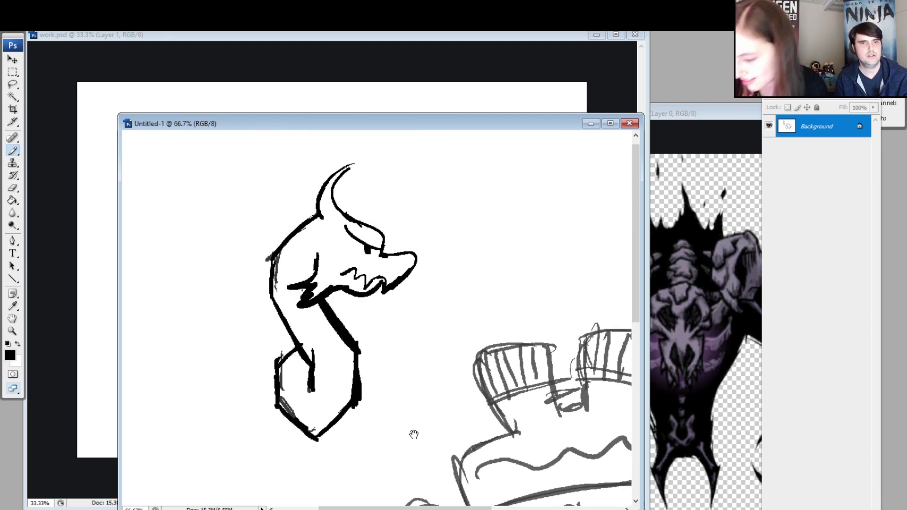
Draw a cat-like face with a small mouth, two dot eyes and jagged furry cheeks in the empty area below the S creature.
mouse_move(413, 431)
left_mouse_down()
mouse_move(446, 296)
mouse_move(417, 306)
left_mouse_up()
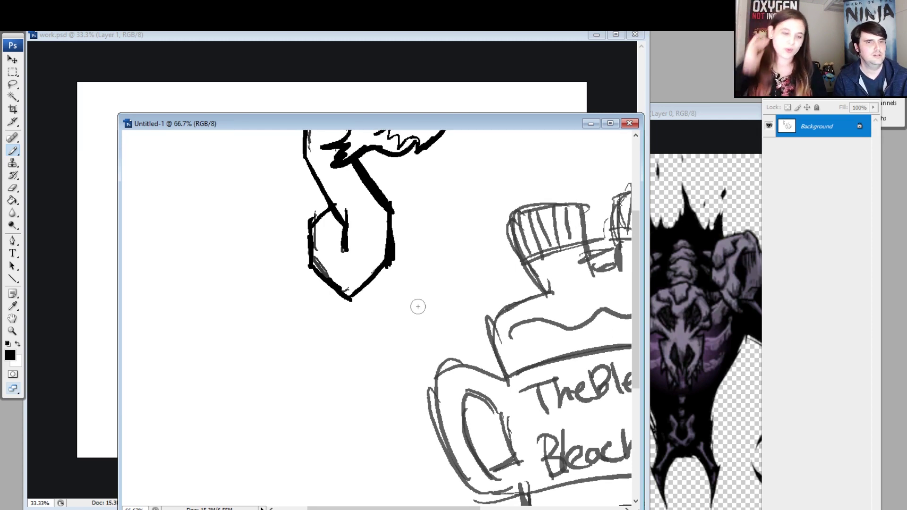
mouse_move(262, 393)
left_mouse_down()
mouse_move(339, 347)
mouse_move(354, 359)
left_mouse_up()
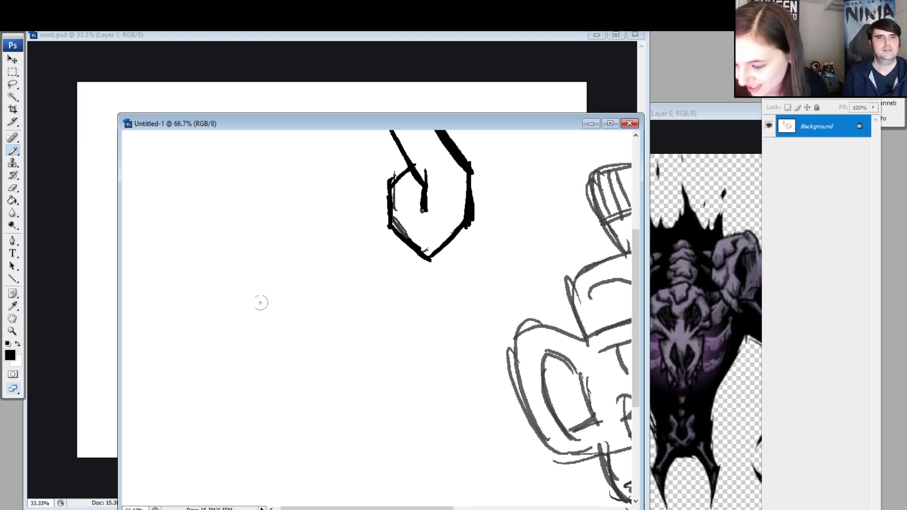
mouse_move(261, 295)
left_mouse_down()
mouse_move(234, 324)
mouse_move(245, 300)
mouse_move(231, 321)
mouse_move(212, 316)
mouse_move(214, 332)
mouse_move(224, 321)
mouse_move(264, 328)
mouse_move(255, 339)
mouse_move(253, 329)
mouse_move(275, 337)
left_mouse_up()
key("ctrl+z")
left_click(264, 326)
left_click(295, 316)
left_click(246, 312)
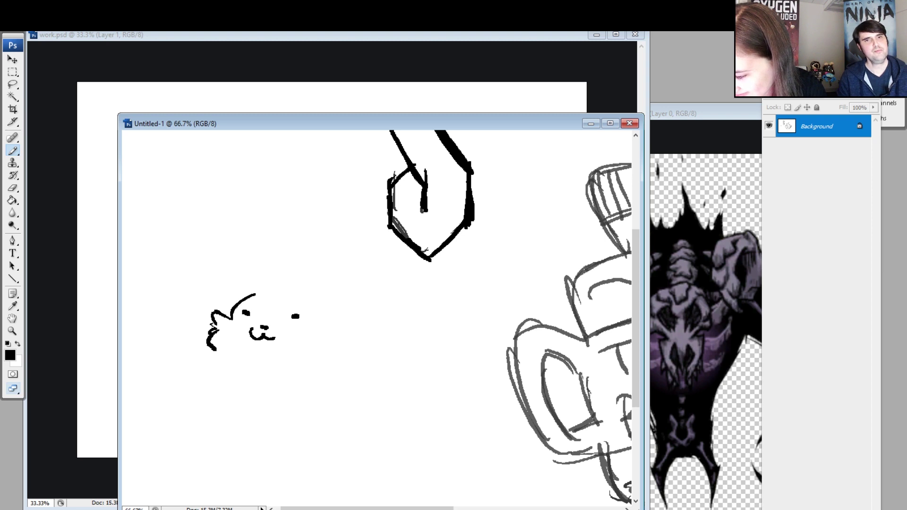
mouse_move(324, 308)
left_mouse_down()
mouse_move(339, 331)
mouse_move(349, 325)
mouse_move(337, 350)
left_mouse_up()
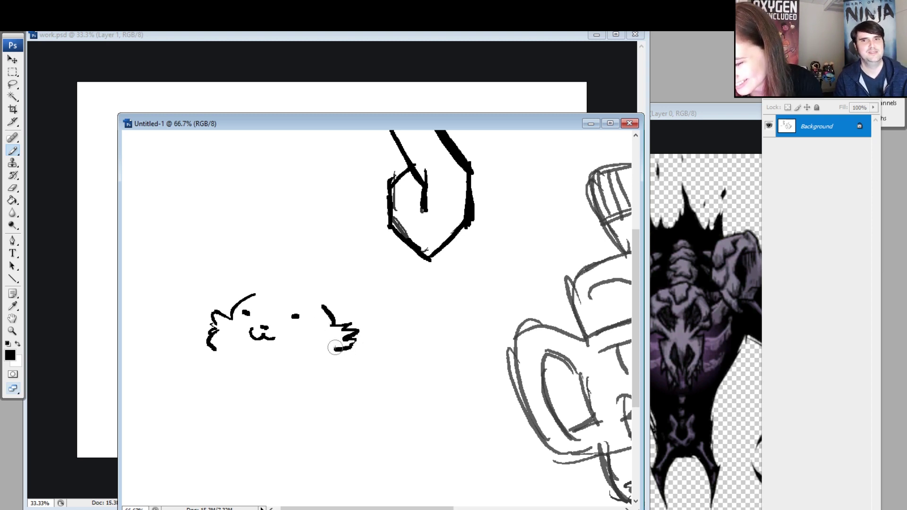
Give the cat face a top hat and a curved pipe in its mouth with four bubbles rising from the bowl.
mouse_move(239, 276)
left_mouse_down()
mouse_move(290, 307)
mouse_move(349, 302)
mouse_move(277, 284)
mouse_move(282, 250)
mouse_move(338, 265)
mouse_move(316, 293)
mouse_move(358, 307)
left_mouse_up()
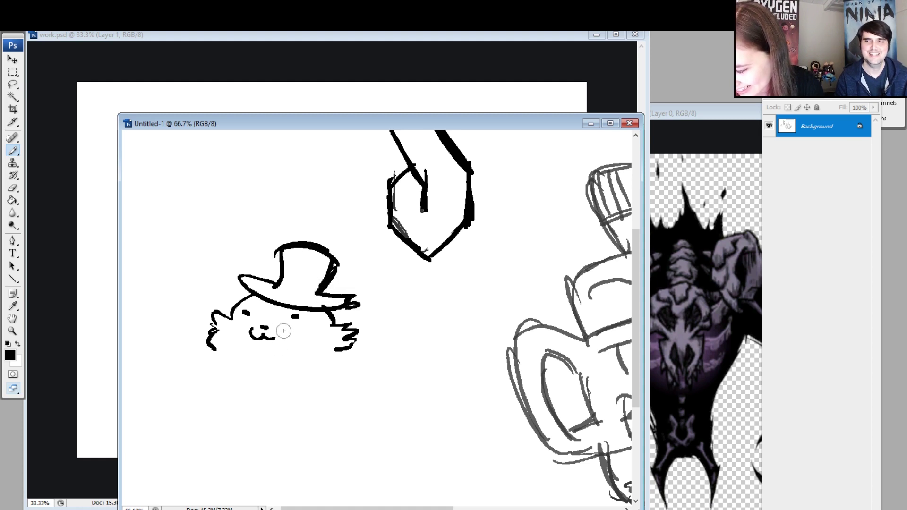
mouse_move(274, 338)
left_mouse_down()
mouse_move(196, 347)
mouse_move(177, 342)
mouse_move(190, 324)
mouse_move(175, 320)
mouse_move(193, 324)
mouse_move(163, 332)
mouse_move(237, 355)
mouse_move(174, 352)
mouse_move(235, 370)
mouse_move(210, 375)
mouse_move(267, 337)
left_mouse_up()
left_click_drag(176, 304, 173, 302)
left_click_drag(163, 267, 198, 246)
mouse_move(176, 207)
left_mouse_down()
mouse_move(173, 247)
mouse_move(171, 209)
left_mouse_up()
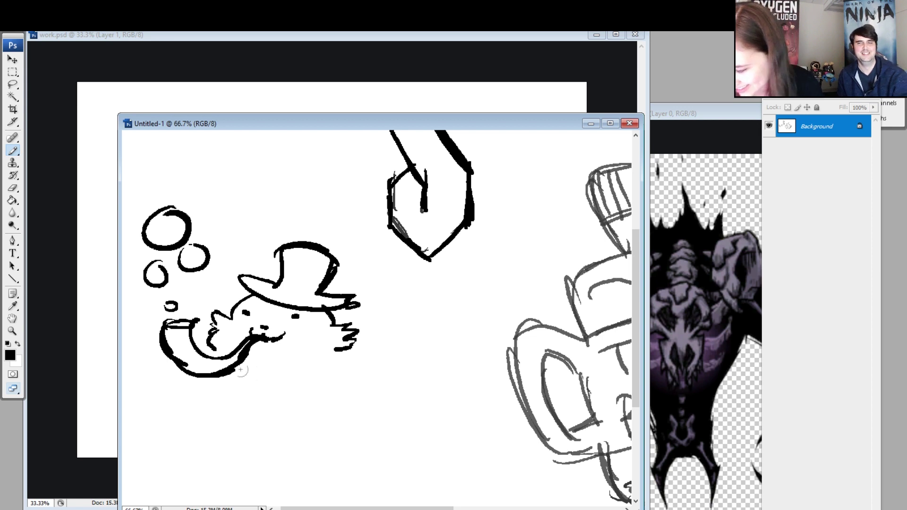
Extend the fur on the right cheek, add inner fur strokes to both cheeks and close the face with a chin line.
left_click_drag(336, 349, 325, 368)
left_click_drag(304, 334, 307, 348)
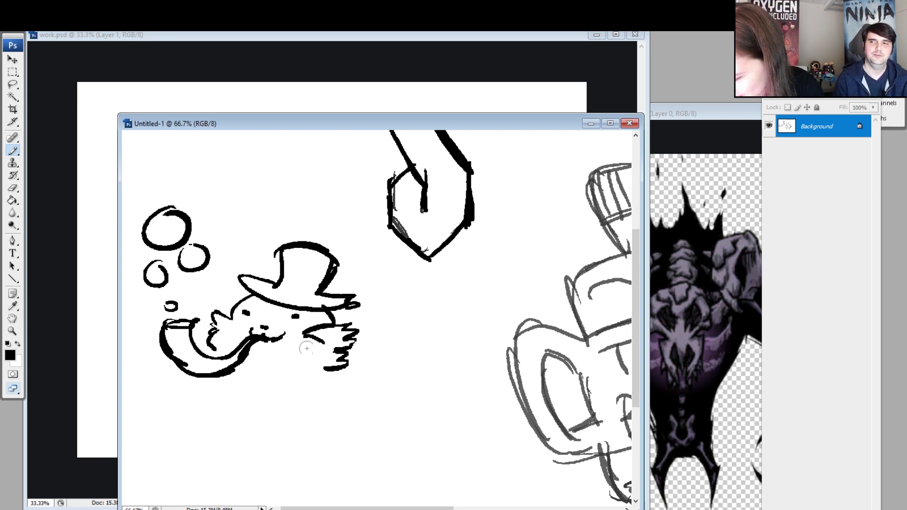
left_click_drag(232, 323, 230, 335)
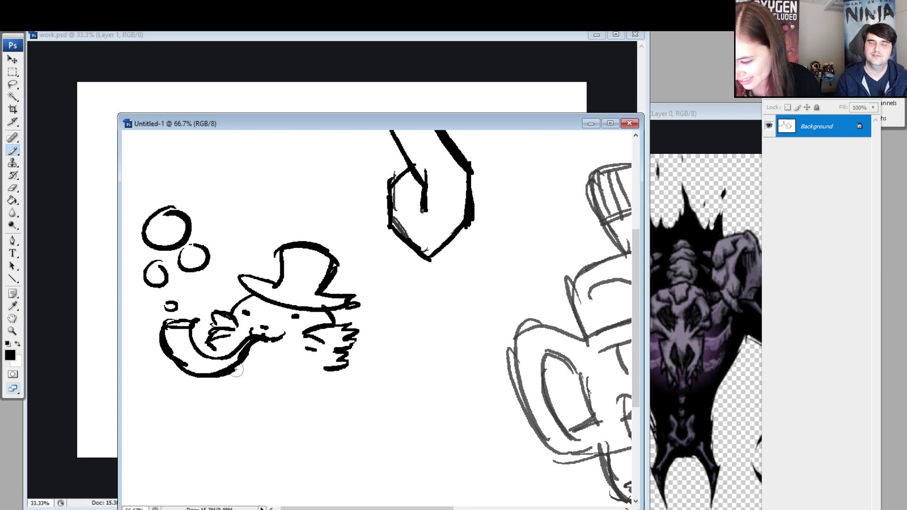
left_click_drag(257, 374, 348, 367)
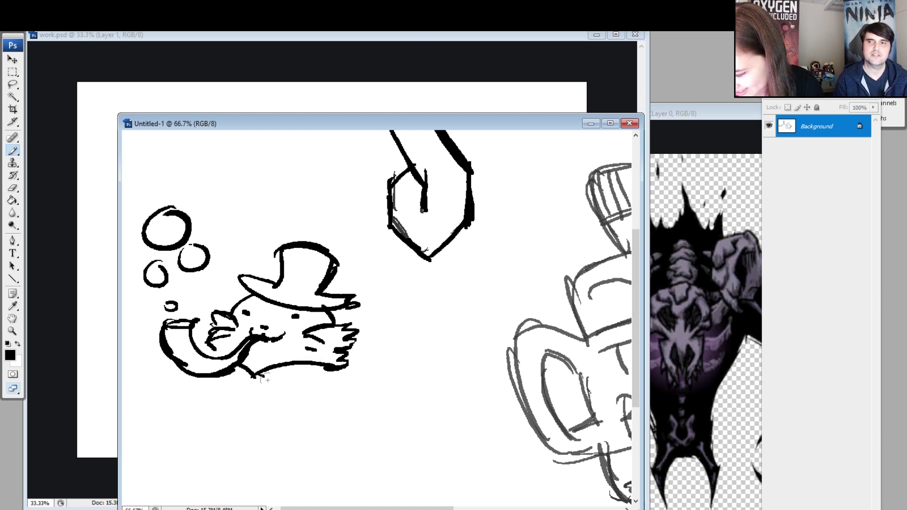
Draw a shirt collar and necktie below the chin and a rounded left body outline tapering to a point.
left_click_drag(259, 376, 276, 395)
mouse_move(332, 370)
left_mouse_down()
mouse_move(279, 389)
mouse_move(232, 391)
mouse_move(222, 376)
mouse_move(258, 378)
mouse_move(235, 406)
mouse_move(241, 425)
mouse_move(263, 412)
left_mouse_up()
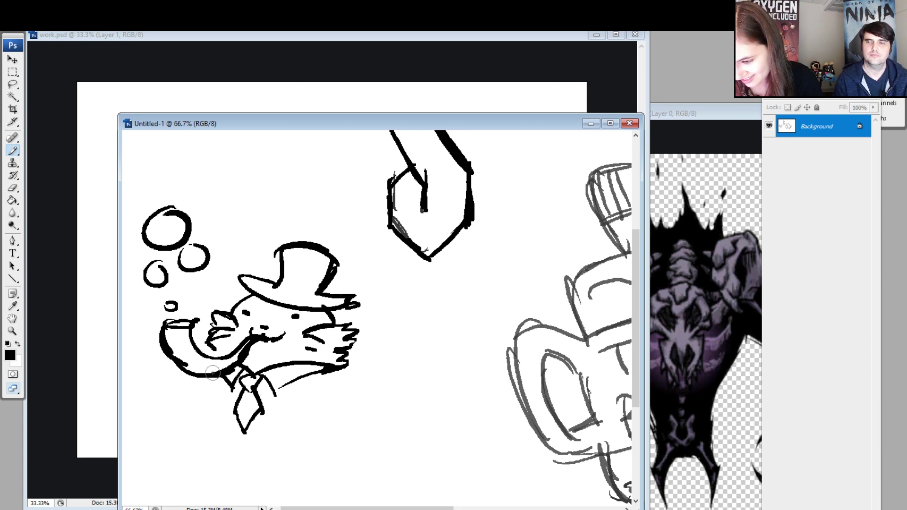
left_click_drag(212, 376, 203, 439)
mouse_move(196, 394)
left_mouse_down()
mouse_move(208, 442)
mouse_move(255, 486)
left_mouse_up()
Try sketching an arm across the lower body, undoing stray strokes, and erase it.
mouse_move(287, 433)
left_mouse_down()
mouse_move(254, 461)
mouse_move(261, 469)
mouse_move(300, 457)
mouse_move(277, 463)
mouse_move(316, 430)
left_mouse_up()
key("ctrl+z")
left_click_drag(282, 461, 301, 459)
left_click_drag(285, 460, 312, 439)
key("ctrl+z")
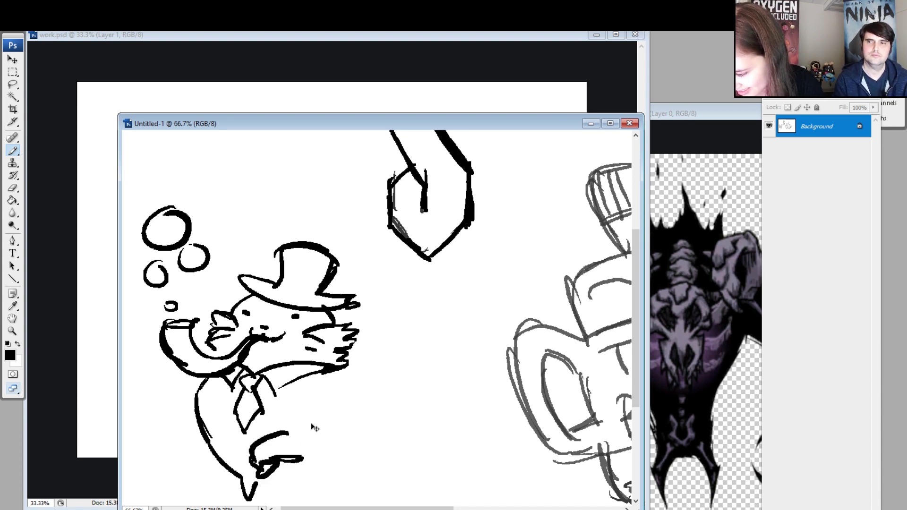
key("e")
mouse_move(283, 472)
left_mouse_down()
mouse_move(263, 468)
mouse_move(272, 467)
left_mouse_up()
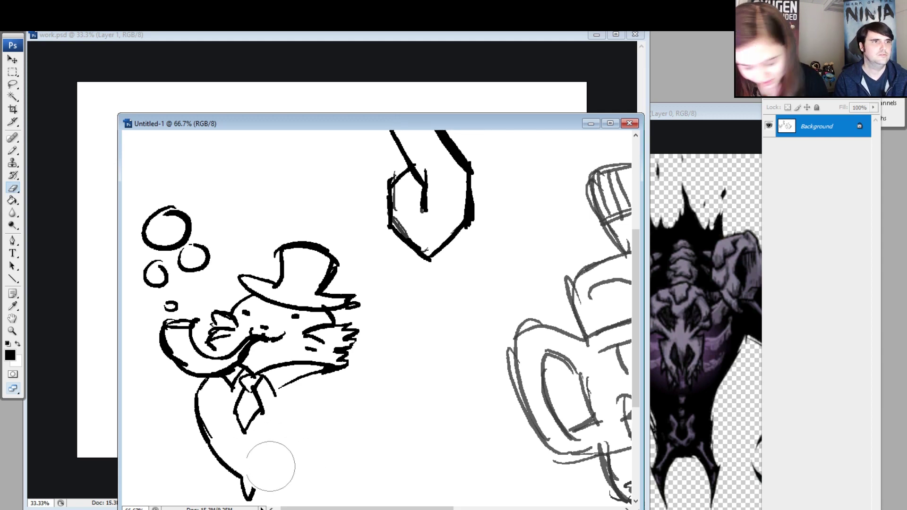
Redraw the arm strokes at the lower body beside the pointed tip and undo the last one.
key("b")
mouse_move(276, 432)
left_mouse_down()
mouse_move(241, 467)
mouse_move(266, 479)
mouse_move(303, 451)
mouse_move(324, 411)
left_mouse_up()
key("ctrl+z")
Draw a curved shoulder line down from the right cheek, undoing and redrawing it until the curve fits.
left_click_drag(338, 371, 349, 401)
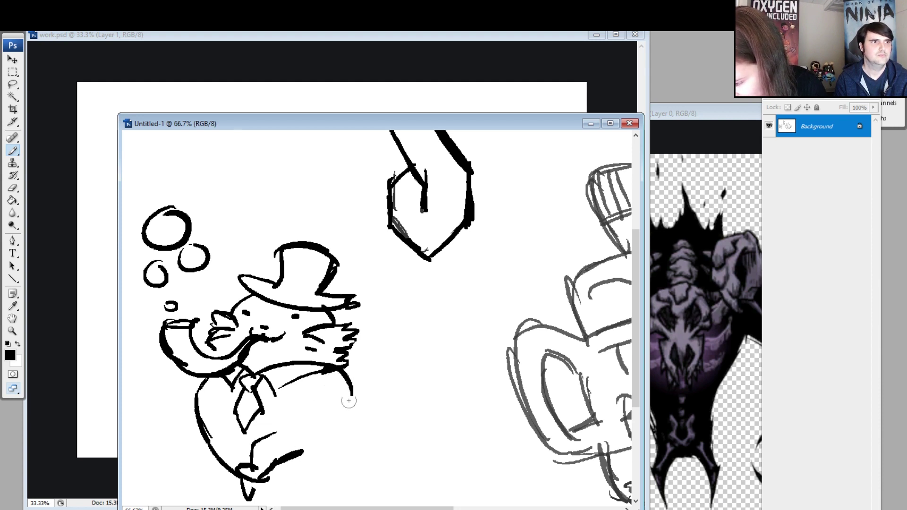
key("ctrl+z")
left_click_drag(331, 370, 353, 394)
key("ctrl+z")
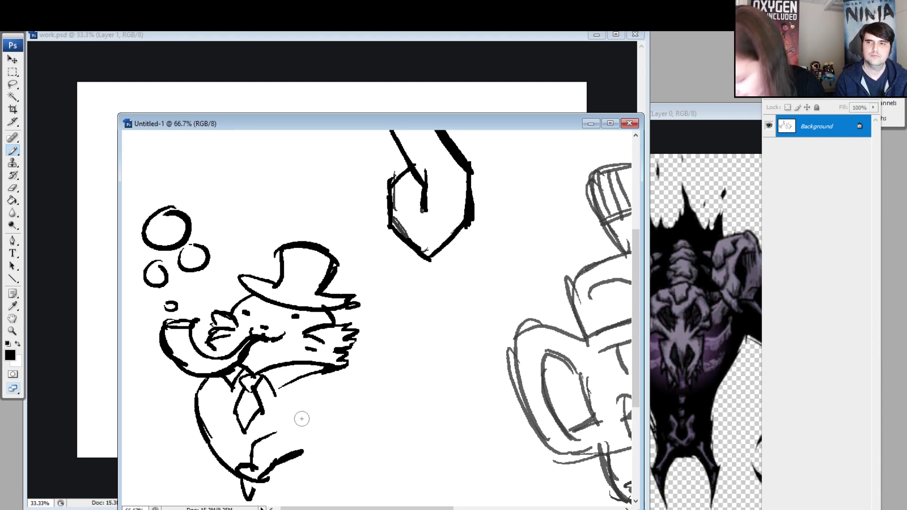
left_click_drag(331, 371, 352, 422)
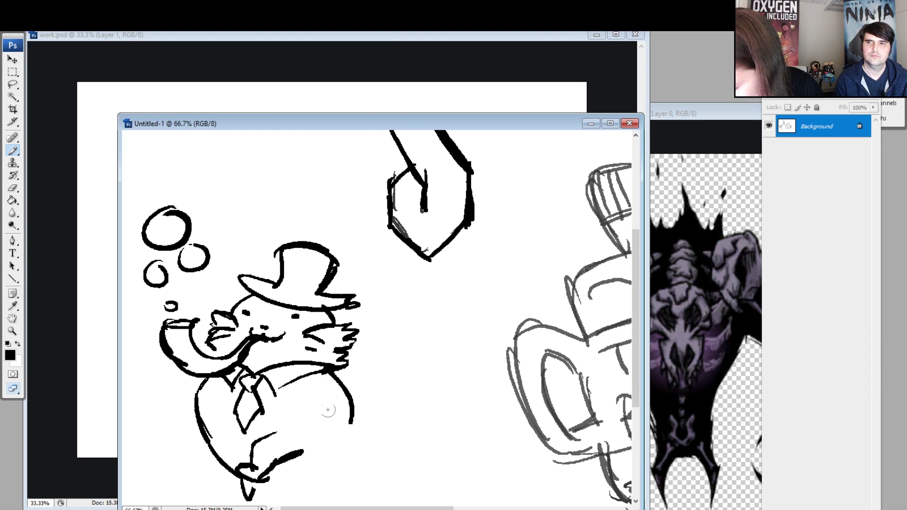
Draw the cat's right arm with a hand gripping a cane, and shape the pointed body tip into a shoe.
mouse_move(314, 392)
left_mouse_down()
mouse_move(341, 431)
mouse_move(327, 437)
mouse_move(359, 432)
mouse_move(328, 460)
mouse_move(349, 445)
mouse_move(371, 494)
left_mouse_up()
key("ctrl+z")
key("e")
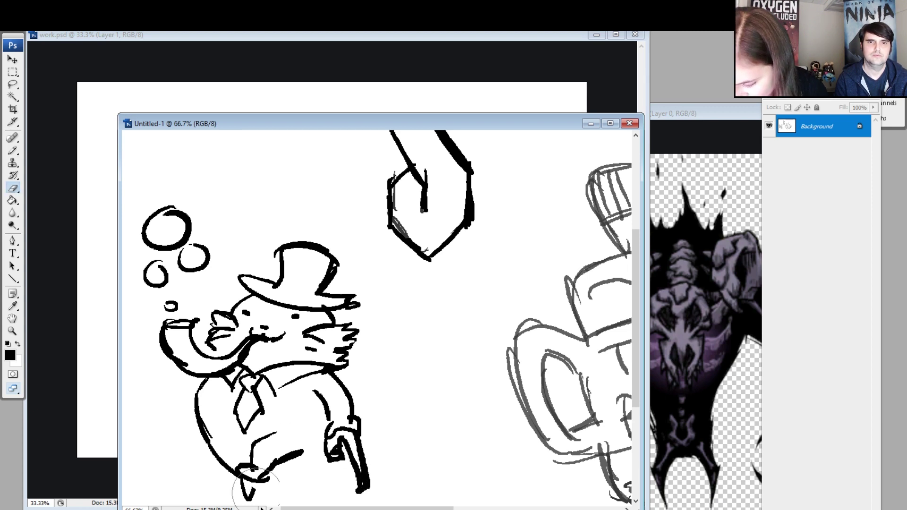
mouse_move(248, 497)
left_mouse_down()
mouse_move(263, 481)
mouse_move(239, 491)
mouse_move(267, 482)
left_mouse_up()
key("b")
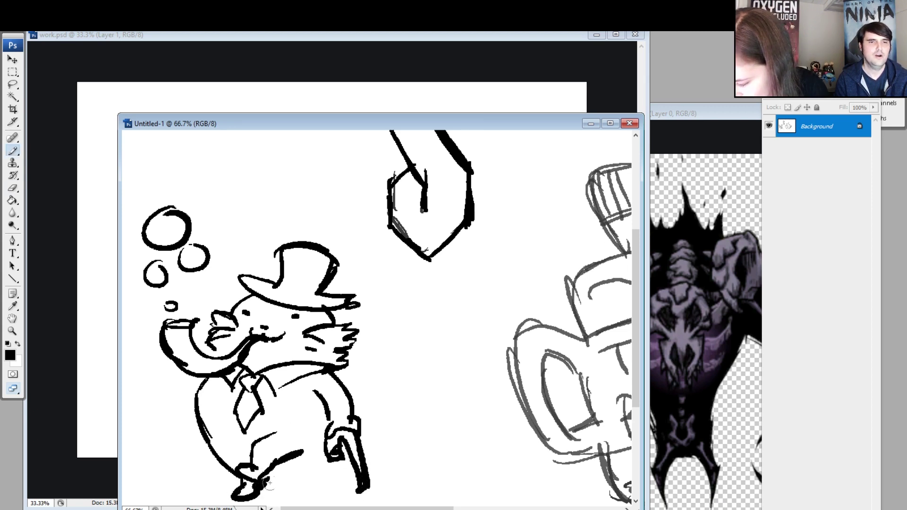
Curve the belly line down toward the cane hand, and erase the first leg, shoe and lower body outline.
mouse_move(304, 451)
left_mouse_down()
mouse_move(330, 420)
mouse_move(320, 443)
mouse_move(330, 419)
left_mouse_up()
key("ctrl+z")
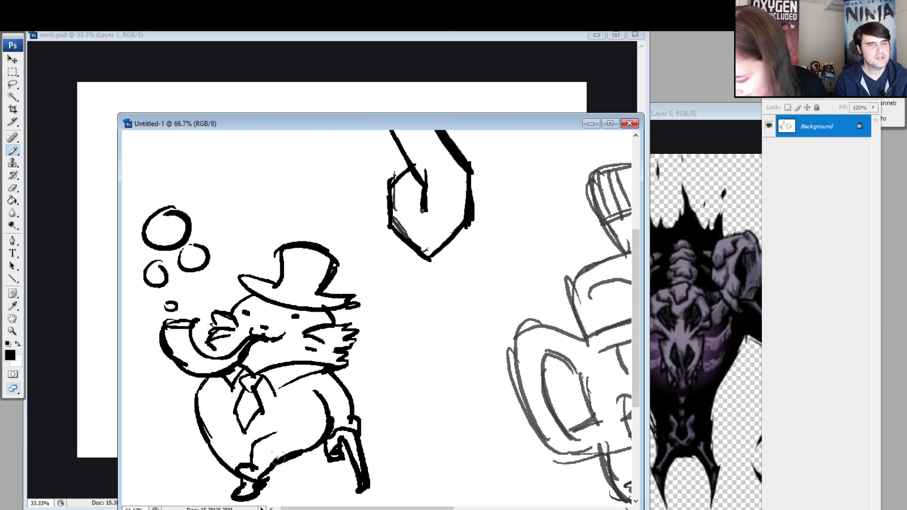
key("e")
mouse_move(252, 453)
left_mouse_down()
mouse_move(243, 488)
mouse_move(267, 465)
mouse_move(263, 454)
left_mouse_up()
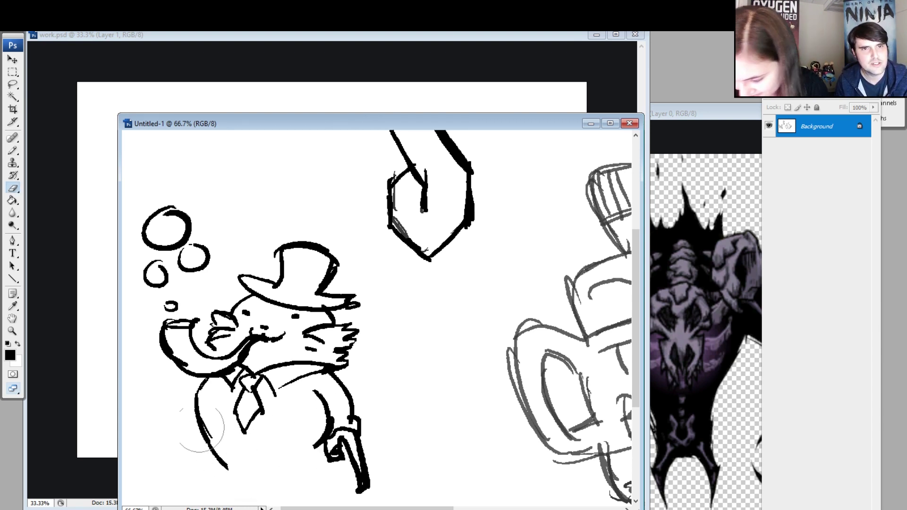
Redraw the lower body outline with a bent, cuffed leg and shoe, and add a waistline across the belly.
key("b")
left_click_drag(206, 430, 266, 484)
left_click_drag(225, 457, 258, 482)
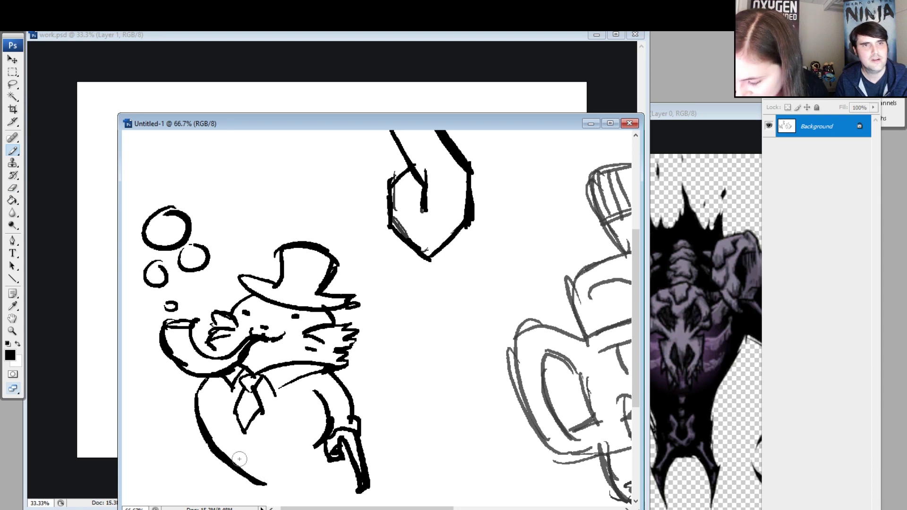
left_click_drag(284, 432, 276, 473)
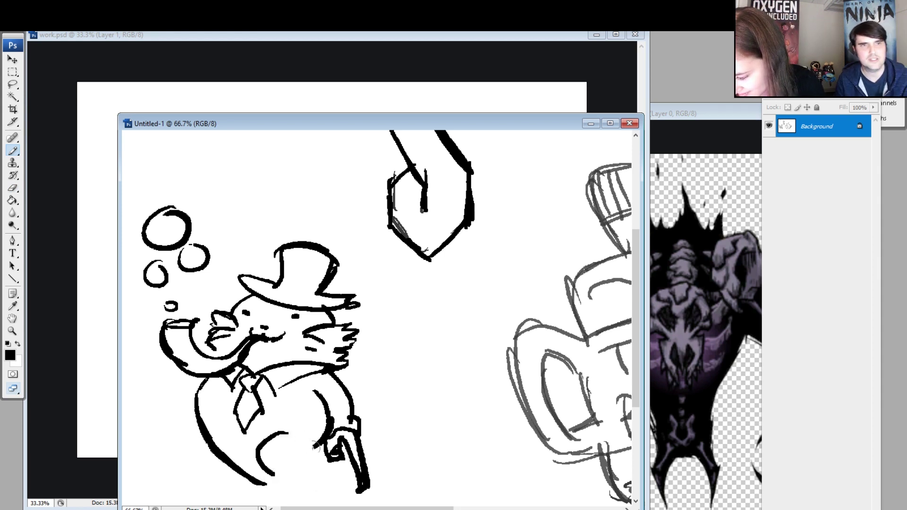
mouse_move(315, 447)
left_mouse_down()
mouse_move(291, 459)
mouse_move(300, 470)
mouse_move(264, 475)
mouse_move(274, 482)
mouse_move(251, 497)
mouse_move(285, 489)
mouse_move(271, 486)
left_mouse_up()
mouse_move(224, 415)
left_mouse_down()
mouse_move(325, 431)
mouse_move(350, 418)
left_mouse_up()
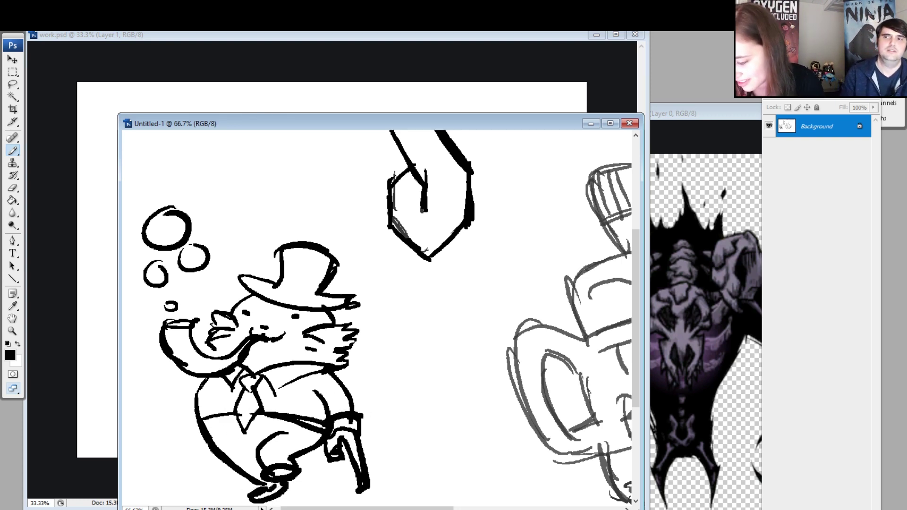
Trim the cane's thick black shaft with the eraser and redraw it as a wider outlined stick.
left_click_drag(353, 465, 361, 488)
key("e")
left_click_drag(364, 451, 369, 481)
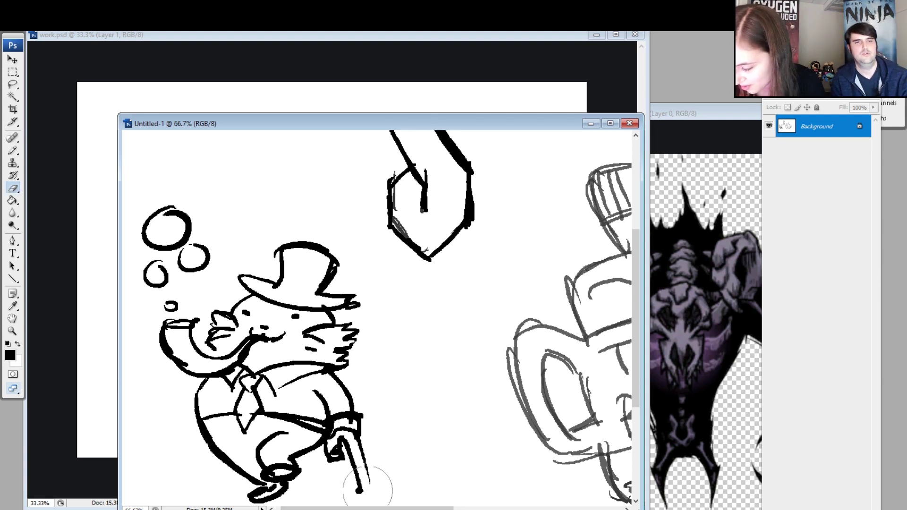
key("b")
left_click_drag(361, 444, 361, 493)
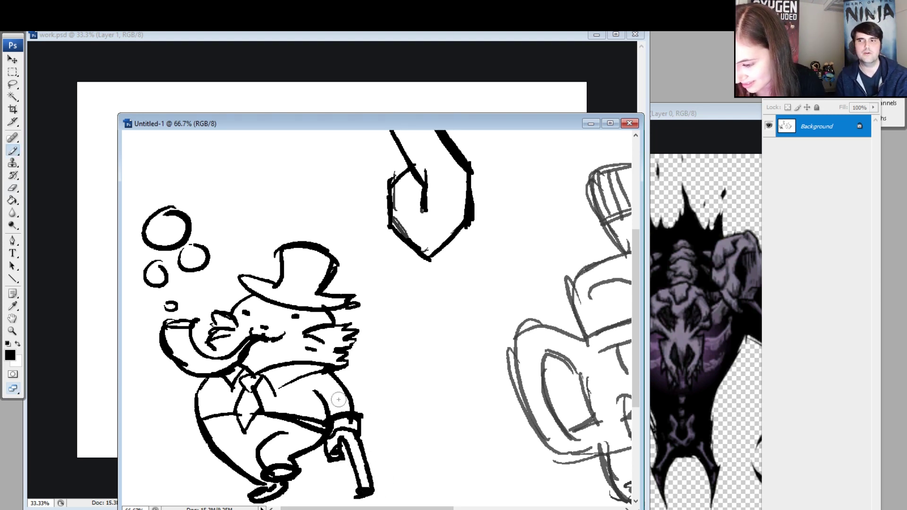
Add a pointed cat ear on each side of the top hat's brim and a band around the hat.
mouse_move(248, 289)
left_mouse_down()
mouse_move(229, 271)
mouse_move(254, 301)
left_mouse_up()
mouse_move(338, 310)
left_mouse_down()
mouse_move(380, 297)
mouse_move(338, 330)
left_mouse_up()
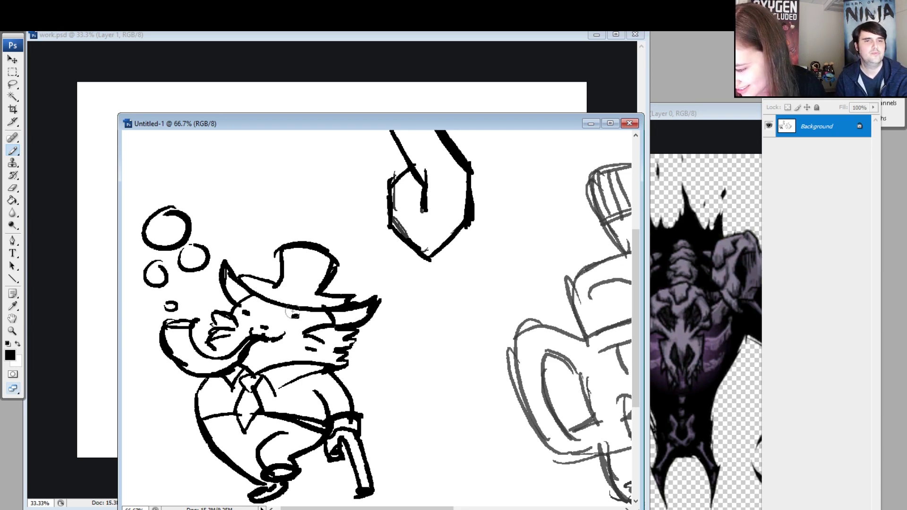
mouse_move(283, 282)
left_mouse_down()
mouse_move(321, 293)
mouse_move(321, 286)
left_mouse_up()
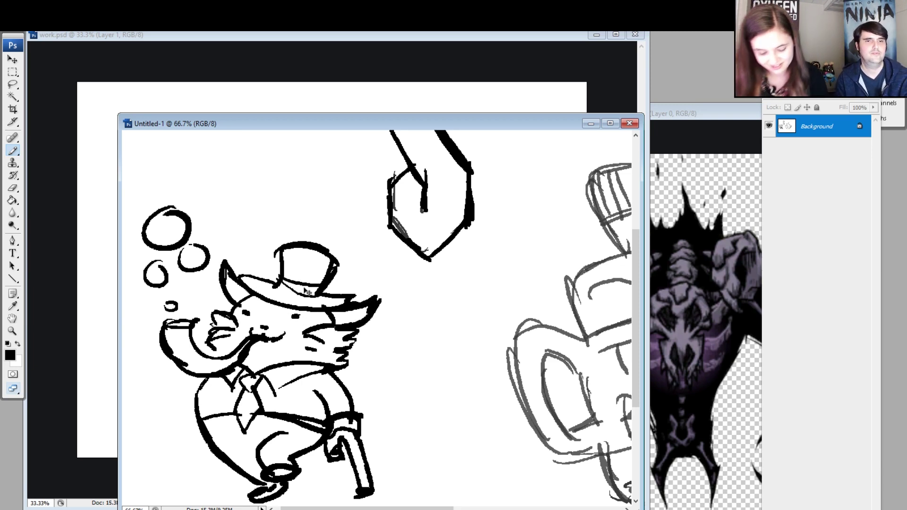
Add a new layer to the doodle document and return to work.psd.
key("ctrl+minus")
key("ctrl+minus")
key("ctrl+shift+alt+n")
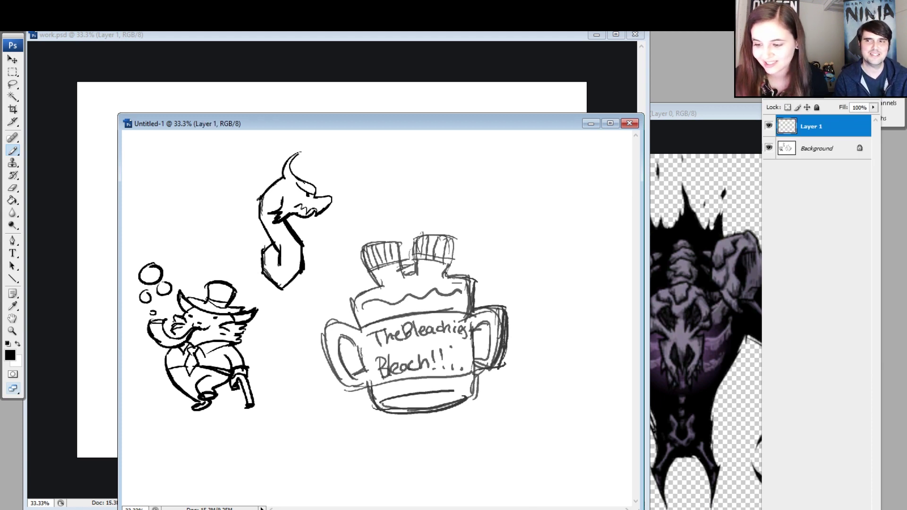
key("ctrl+Tab")
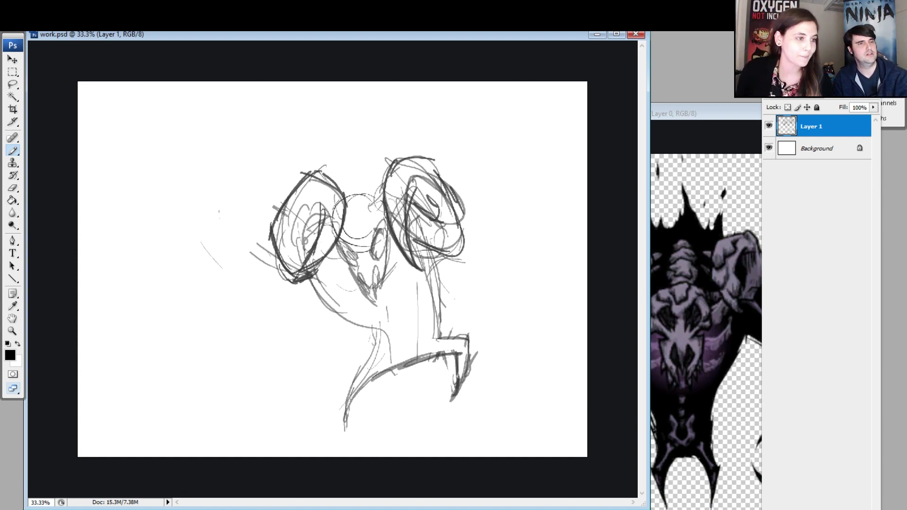
key("alt+Tab")
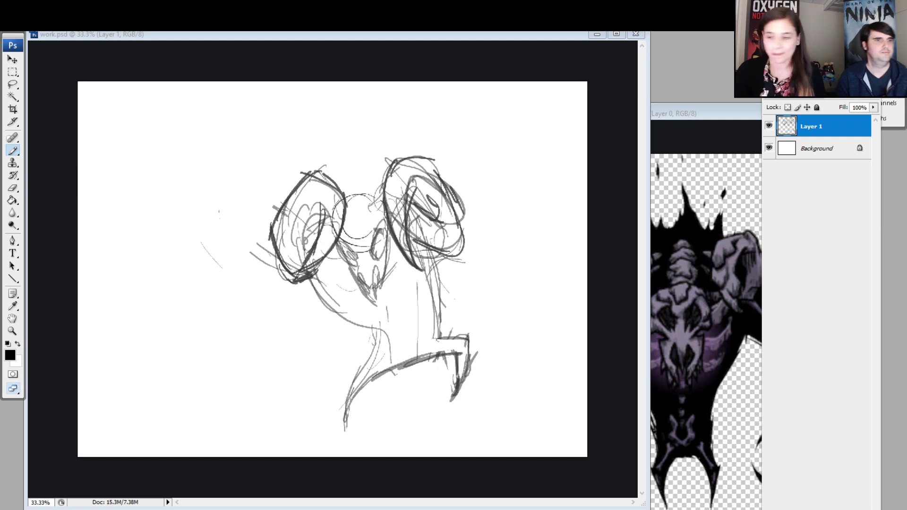
key("alt+Tab")
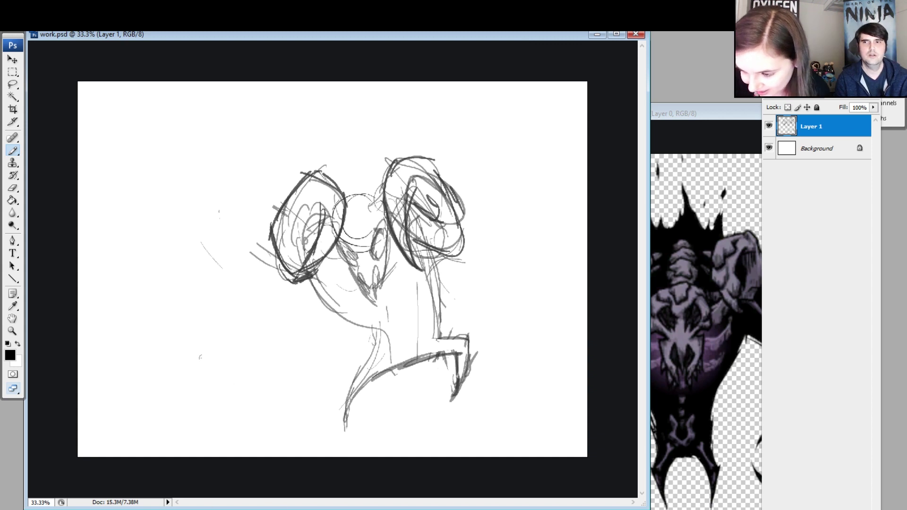
Try sketching a small pointed chin outline in the blank area left of the creature, undoing the strokes that miss.
left_click_drag(176, 306, 195, 357)
key("ctrl+z")
mouse_move(180, 324)
left_mouse_down()
mouse_move(189, 349)
mouse_move(211, 361)
mouse_move(235, 341)
left_mouse_up()
left_click_drag(218, 364, 232, 342)
key("ctrl+z")
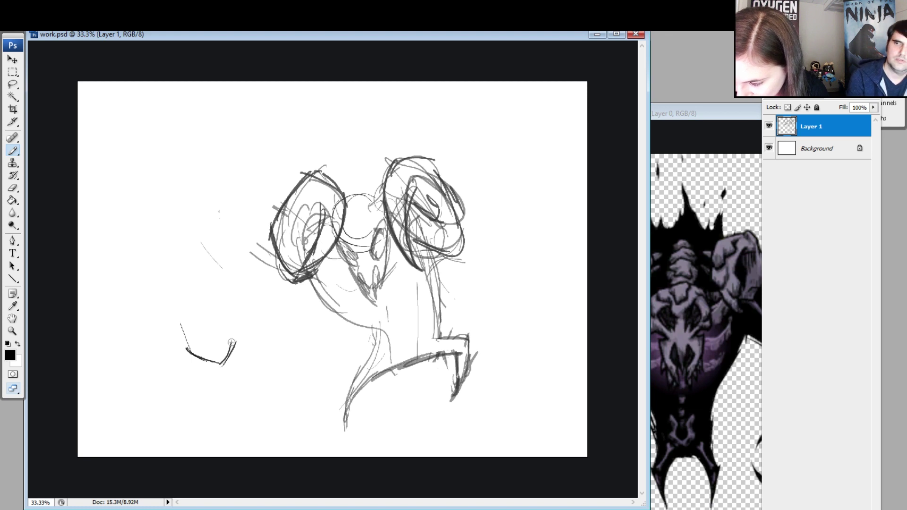
mouse_move(219, 303)
left_mouse_down()
mouse_move(234, 343)
mouse_move(180, 316)
left_mouse_up()
key("ctrl+z")
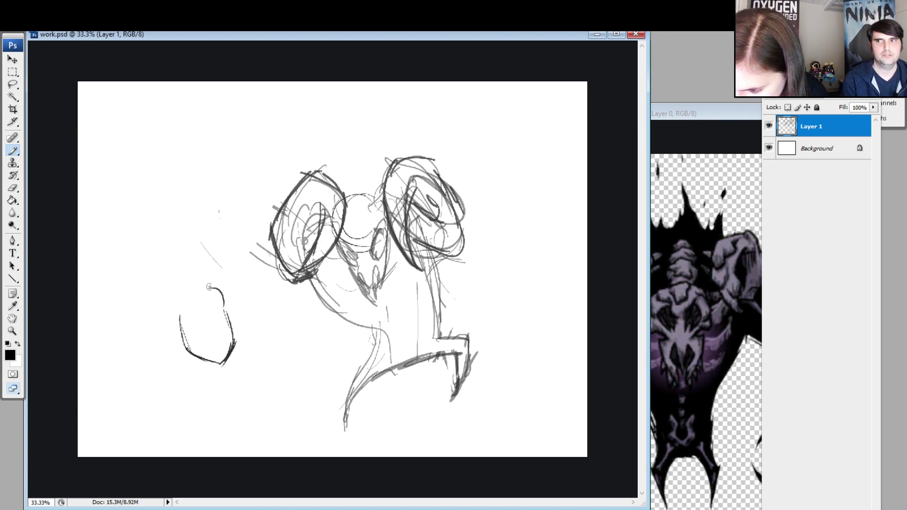
key("ctrl+z")
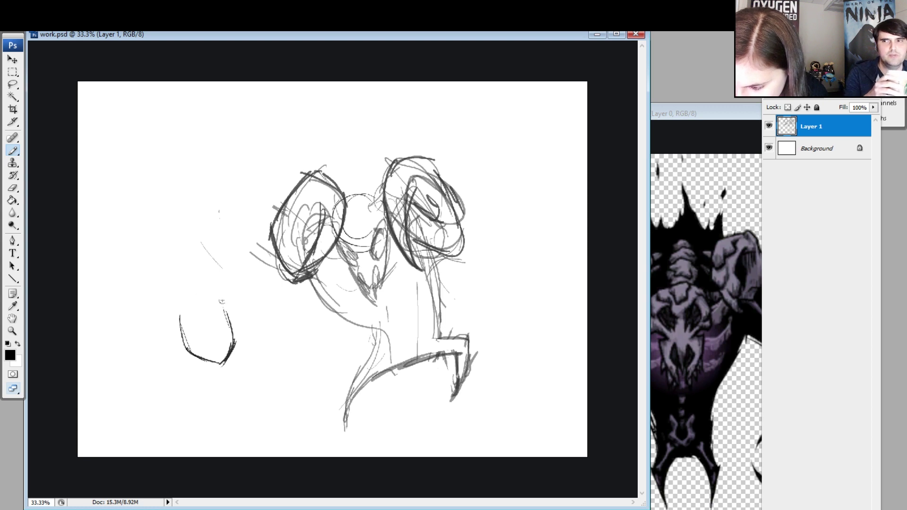
Try adding curled strokes and an oval over the small outline, and erase the whole attempt.
left_click_drag(195, 276, 205, 292)
mouse_move(196, 296)
left_mouse_down()
mouse_move(182, 279)
mouse_move(196, 359)
left_mouse_up()
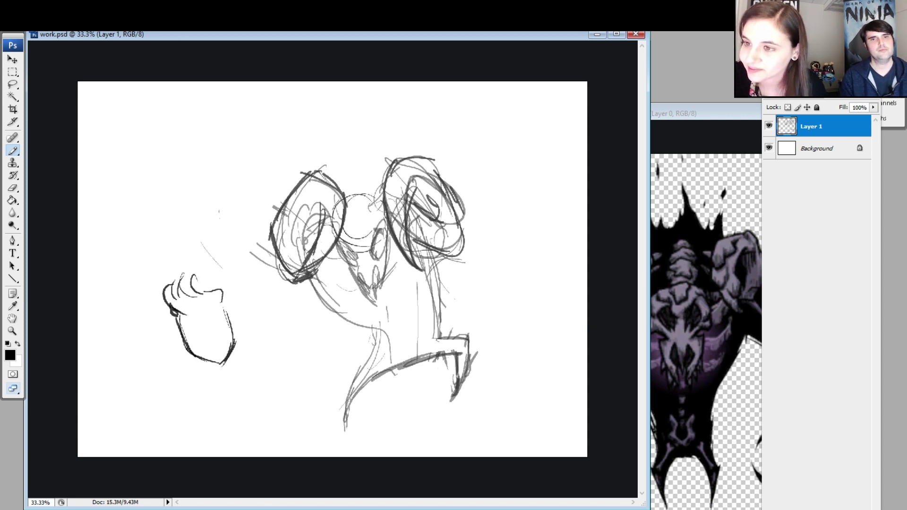
key("ctrl+z")
mouse_move(195, 359)
left_mouse_down()
mouse_move(237, 332)
mouse_move(203, 351)
mouse_move(217, 365)
mouse_move(228, 324)
left_mouse_up()
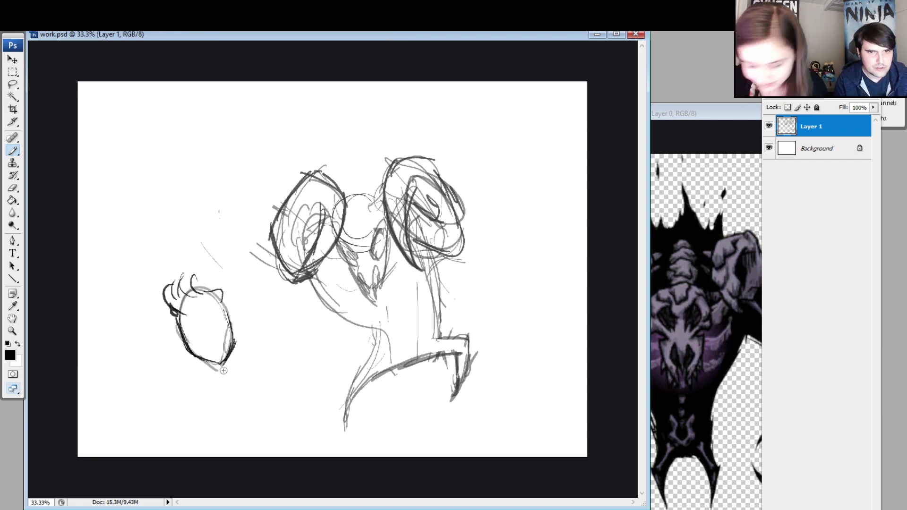
key("e")
mouse_move(171, 284)
left_mouse_down()
mouse_move(191, 352)
mouse_move(202, 283)
mouse_move(219, 294)
mouse_move(215, 338)
left_mouse_up()
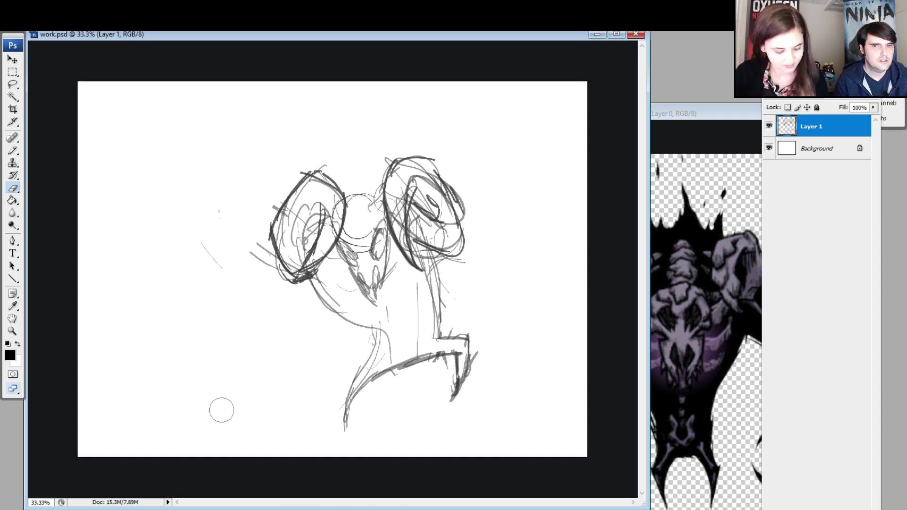
Sketch a small egg-shaped outline with a narrow lower end in the blank area left of the creature.
key("b")
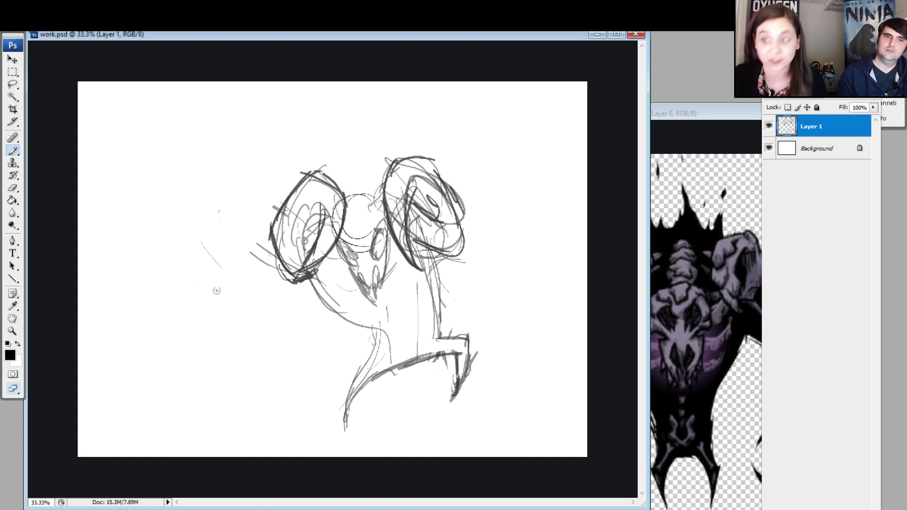
mouse_move(181, 317)
left_mouse_down()
mouse_move(205, 278)
mouse_move(174, 301)
mouse_move(208, 277)
left_mouse_up()
mouse_move(207, 281)
left_mouse_down()
mouse_move(223, 331)
mouse_move(225, 318)
mouse_move(191, 348)
mouse_move(212, 356)
mouse_move(230, 324)
mouse_move(227, 341)
left_mouse_up()
mouse_move(180, 317)
left_mouse_down()
mouse_move(187, 341)
mouse_move(211, 355)
left_mouse_up()
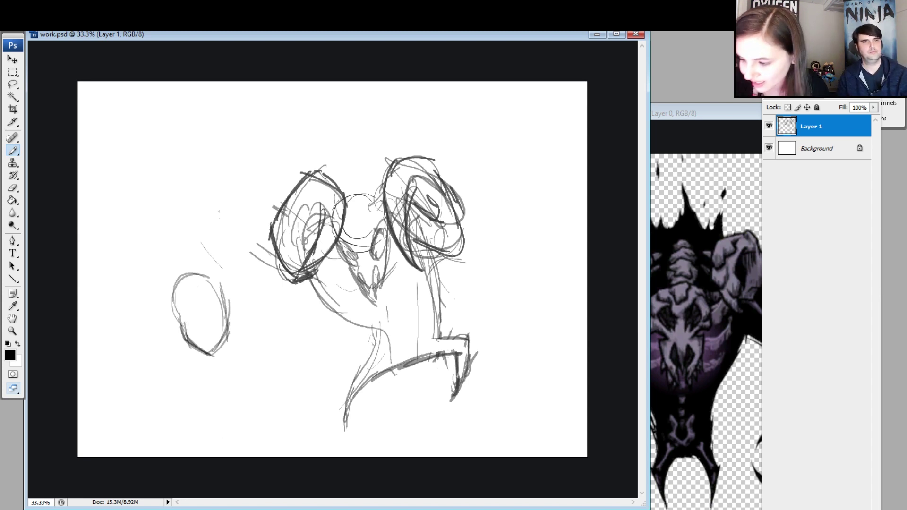
Lasso the egg-shaped outline, scale it down slightly and shift it a little upward.
key("l")
mouse_move(238, 364)
left_mouse_down()
mouse_move(132, 307)
mouse_move(239, 366)
left_mouse_up()
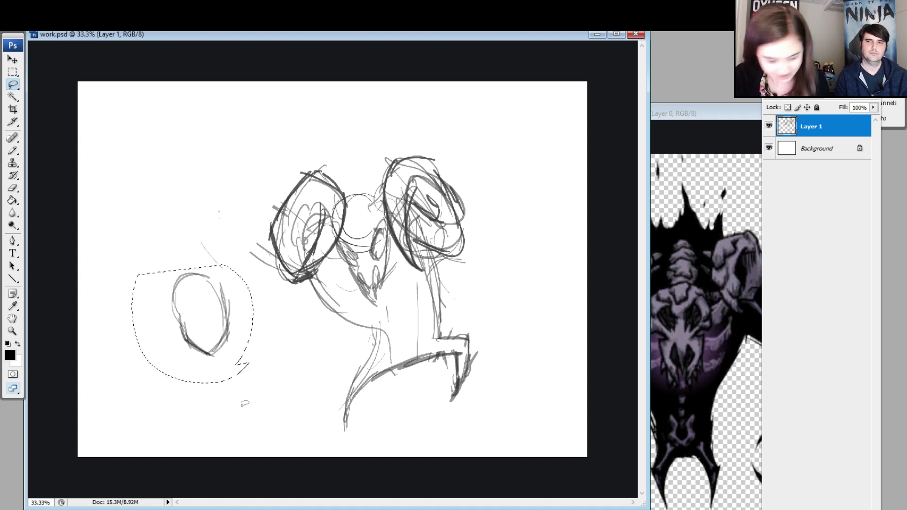
key("ctrl+t")
left_click_drag(253, 265, 239, 280)
left_click_drag(219, 329, 223, 313)
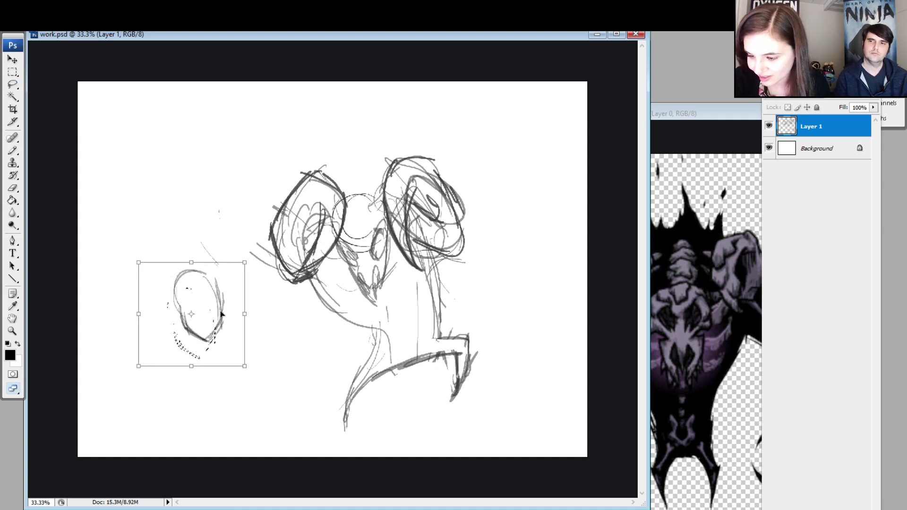
key("Return")
Draw a centre line down through the egg shape and extend it below as a spine.
key("z")
left_click(233, 338)
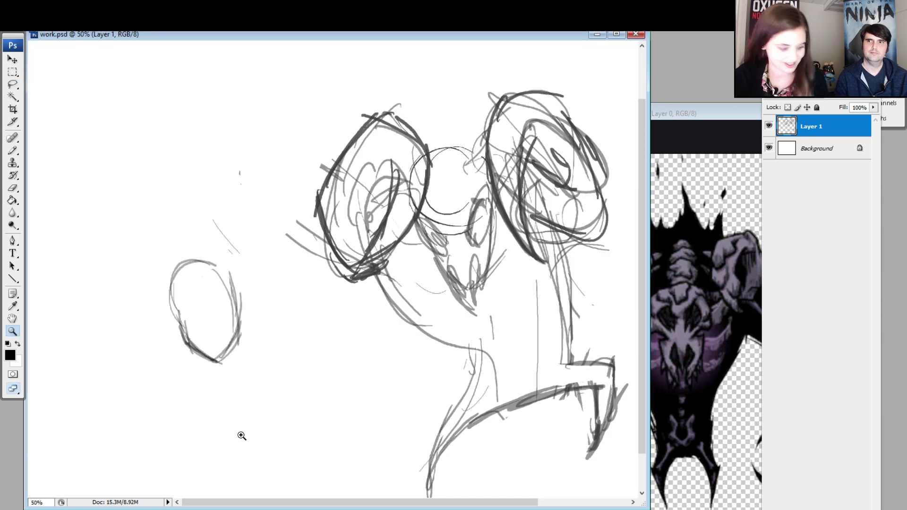
key("b")
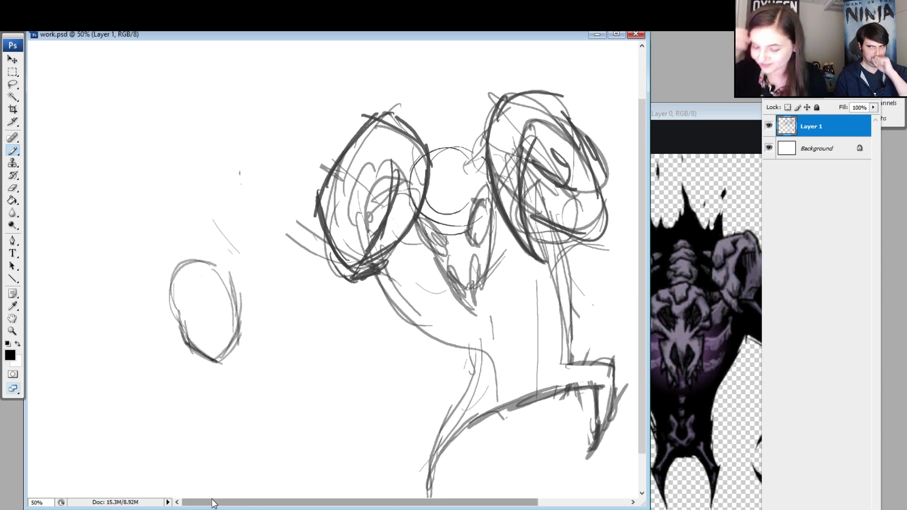
left_click_drag(191, 275, 221, 429)
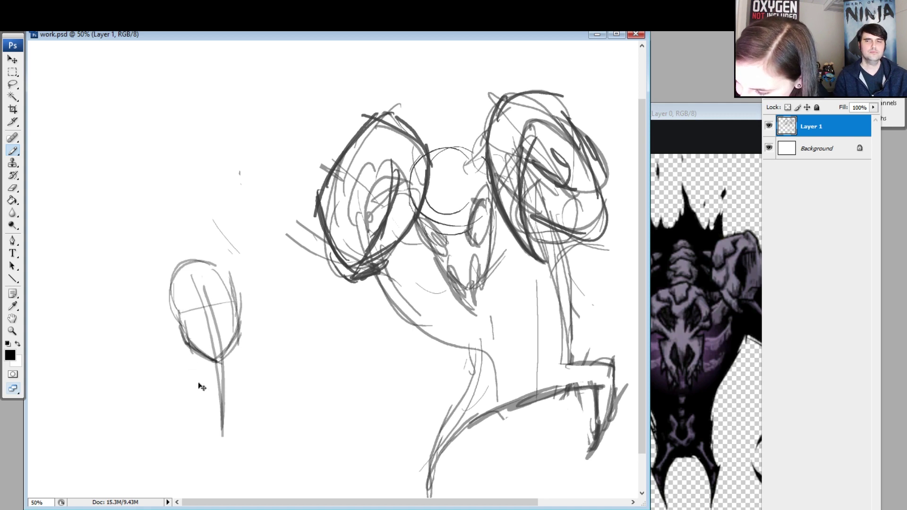
Sketch a shoulder line under the egg shape with both arms bent upward, undoing the last hand stroke.
mouse_move(192, 371)
left_mouse_down()
mouse_move(241, 358)
mouse_move(260, 322)
mouse_move(228, 366)
left_mouse_up()
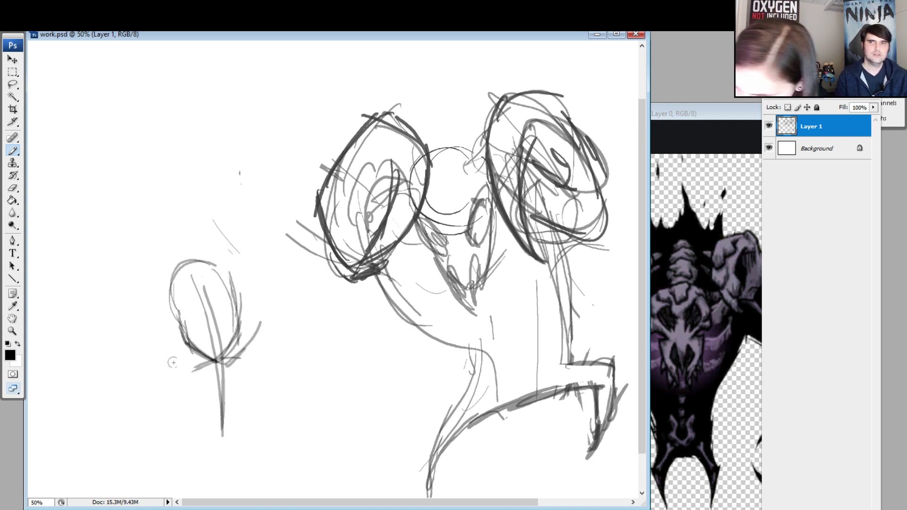
left_click_drag(165, 353, 215, 367)
mouse_move(206, 366)
left_mouse_down()
mouse_move(173, 346)
mouse_move(156, 311)
left_mouse_up()
left_click_drag(259, 330, 264, 310)
key("ctrl+z")
Sketch two bent running legs with feet below the spine, undoing and redrawing strokes until the pose fits.
left_click_drag(241, 405, 203, 437)
key("ctrl+z")
mouse_move(236, 405)
left_mouse_down()
mouse_move(204, 429)
mouse_move(226, 424)
mouse_move(251, 396)
mouse_move(264, 433)
mouse_move(280, 420)
mouse_move(265, 430)
left_mouse_up()
key("e")
key("b")
left_click_drag(206, 426, 210, 430)
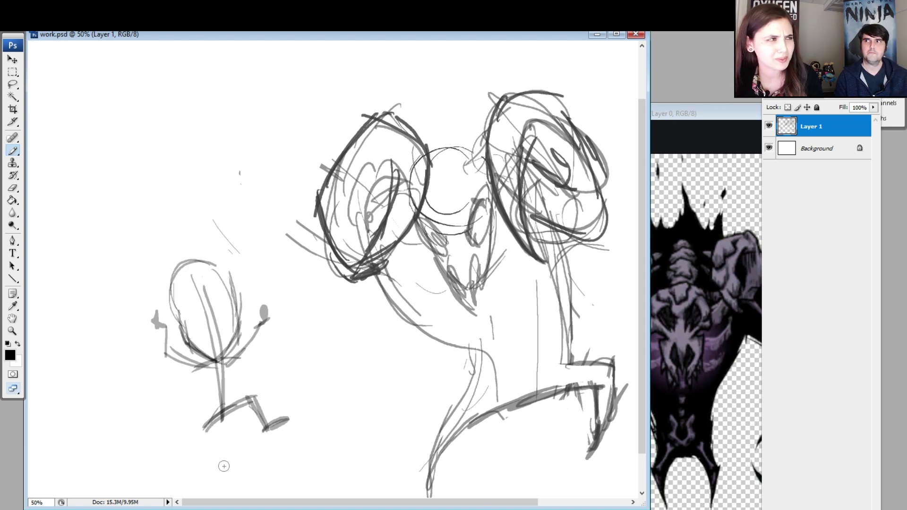
mouse_move(224, 415)
left_mouse_down()
mouse_move(207, 462)
mouse_move(209, 432)
mouse_move(199, 451)
left_mouse_up()
key("ctrl+z")
mouse_move(198, 451)
left_mouse_down()
mouse_move(197, 474)
mouse_move(213, 475)
mouse_move(201, 474)
mouse_move(209, 468)
mouse_move(197, 449)
mouse_move(195, 466)
mouse_move(233, 414)
mouse_move(256, 410)
mouse_move(270, 427)
left_mouse_up()
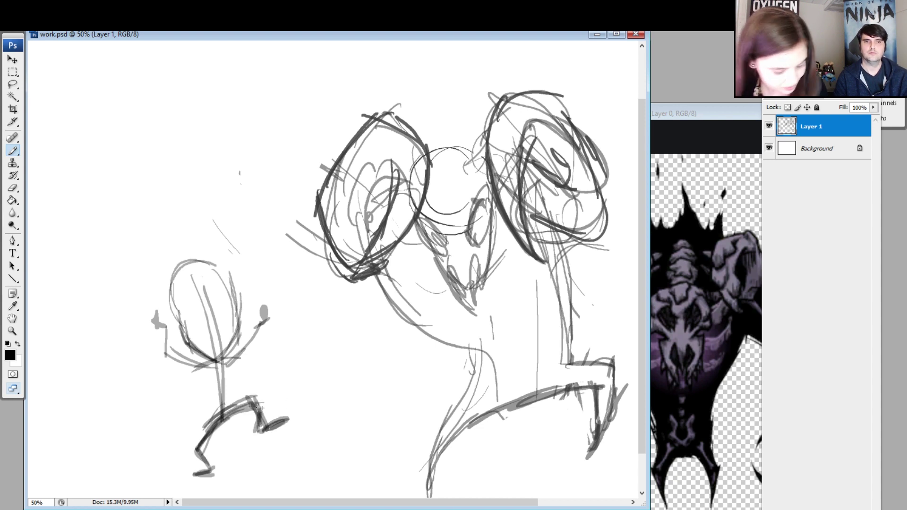
Erase the small figure's arms and legs, leaving the egg shape and a short piece of spine.
key("e")
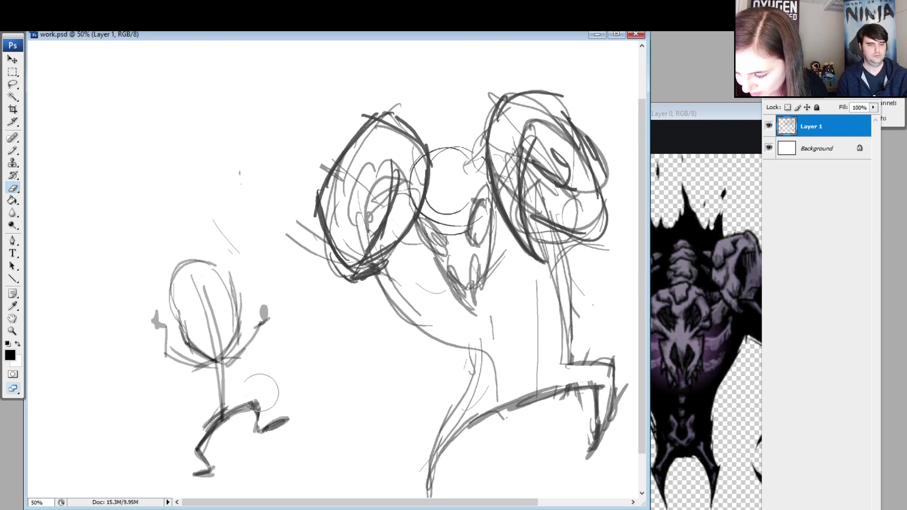
left_click_drag(215, 411, 202, 425)
mouse_move(163, 326)
left_mouse_down()
mouse_move(208, 324)
mouse_move(255, 333)
mouse_move(231, 403)
mouse_move(191, 472)
mouse_move(294, 397)
mouse_move(274, 415)
left_mouse_up()
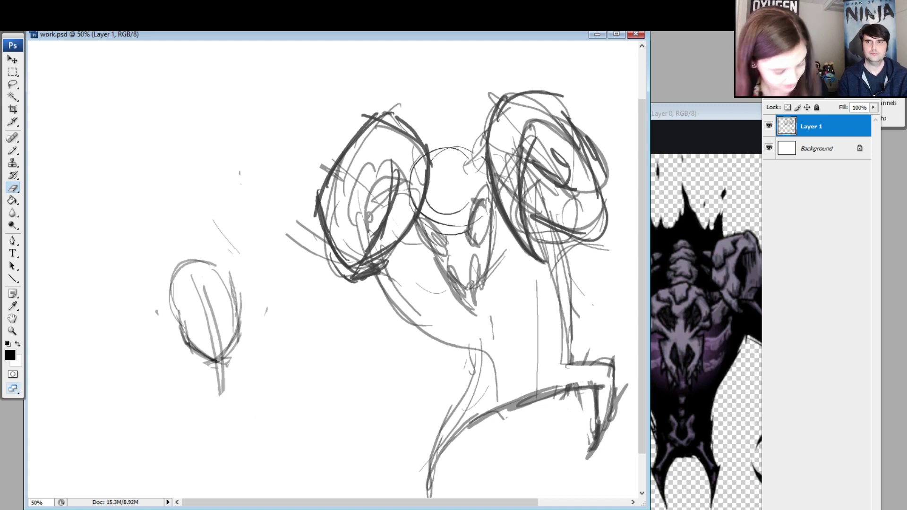
Draw a tapering torso and lengthen the spine below the small figure's egg-shaped head, undoing the strokes that miss.
key("b")
mouse_move(216, 363)
left_mouse_down()
mouse_move(191, 357)
mouse_move(227, 407)
left_mouse_up()
key("ctrl+z")
left_click_drag(212, 359, 220, 391)
left_click_drag(196, 361, 227, 422)
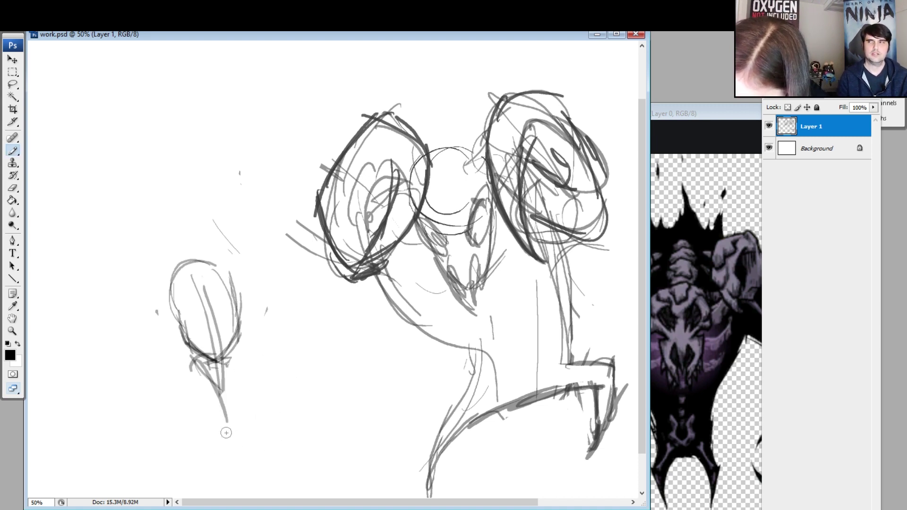
left_click_drag(230, 348, 235, 367)
key("ctrl+z")
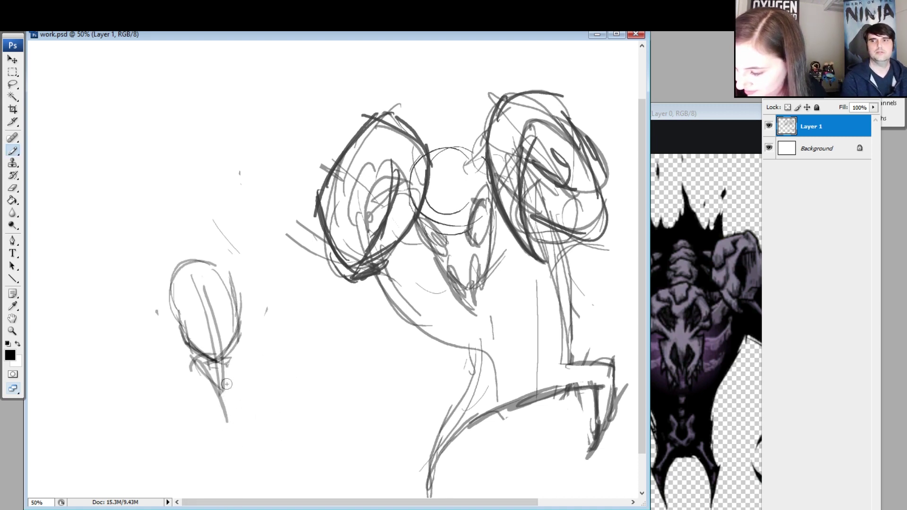
Add a curved guideline across the egg-shaped head and rough contour strokes around its upper side.
left_click_drag(179, 319, 240, 303)
left_click_drag(173, 267, 158, 307)
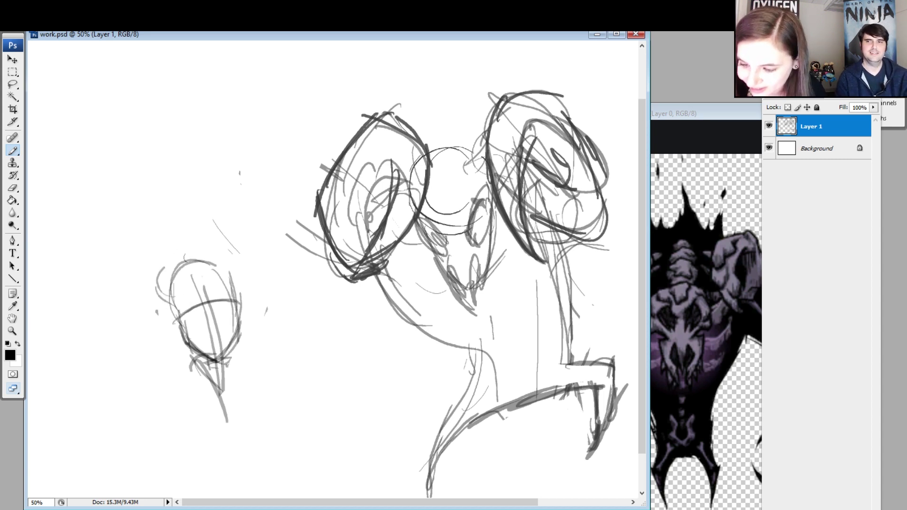
mouse_move(199, 256)
left_mouse_down()
mouse_move(216, 269)
mouse_move(169, 259)
left_mouse_up()
Sketch the small figure's two arms bending upward from the shoulders on both sides of the head.
left_click_drag(229, 357, 249, 415)
key("ctrl+z")
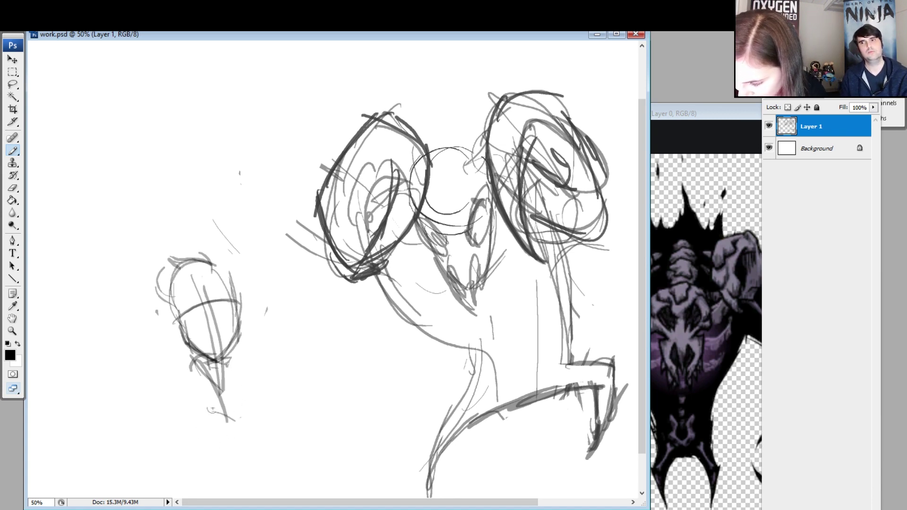
mouse_move(188, 354)
left_mouse_down()
mouse_move(246, 358)
mouse_move(140, 324)
left_mouse_up()
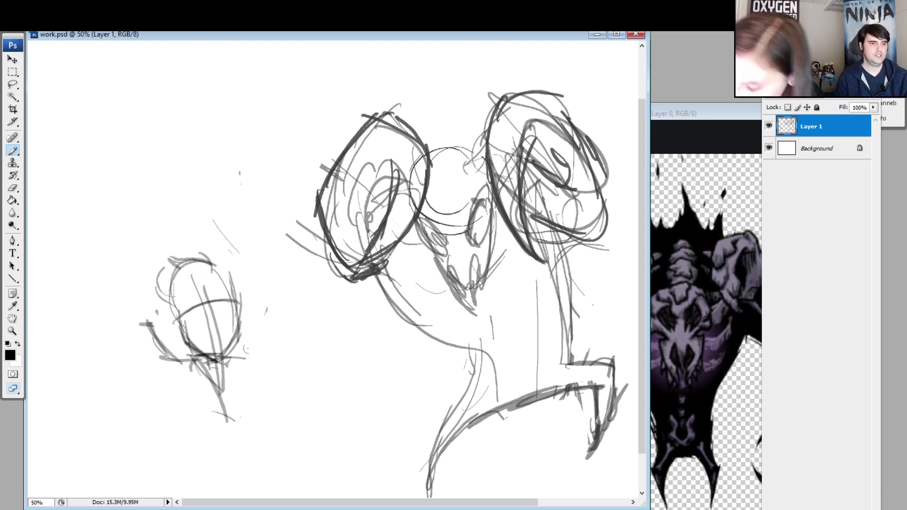
left_click_drag(246, 349, 269, 299)
Sketch the small figure's two bent running legs with feet, undoing and redrawing strokes along the way.
mouse_move(218, 416)
left_mouse_down()
mouse_move(209, 419)
mouse_move(204, 467)
left_mouse_up()
key("ctrl+z")
key("ctrl+z")
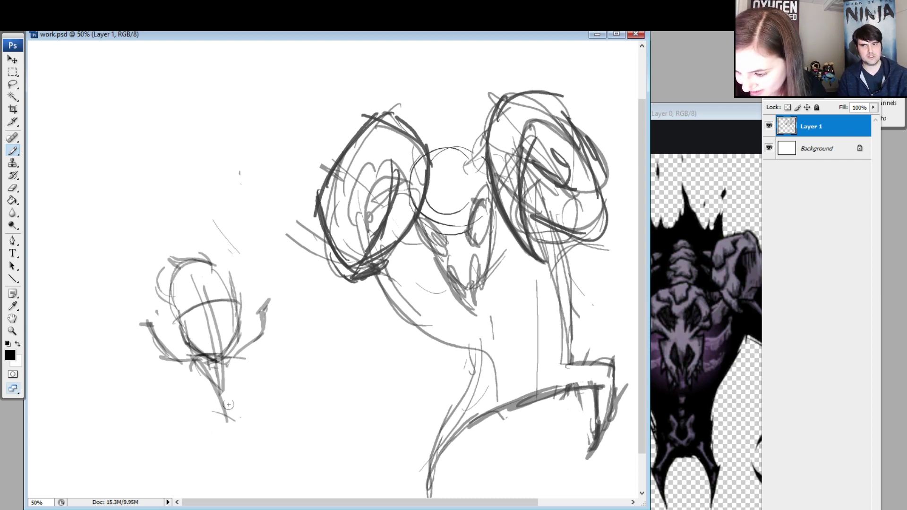
mouse_move(223, 363)
left_mouse_down()
mouse_move(228, 396)
mouse_move(202, 434)
left_mouse_up()
key("ctrl+z")
mouse_move(202, 435)
left_mouse_down()
mouse_move(205, 470)
mouse_move(196, 473)
mouse_move(211, 470)
mouse_move(194, 475)
left_mouse_up()
key("ctrl+z")
mouse_move(220, 416)
left_mouse_down()
mouse_move(239, 401)
mouse_move(247, 419)
left_mouse_up()
mouse_move(256, 417)
left_mouse_down()
mouse_move(248, 421)
mouse_move(260, 413)
left_mouse_up()
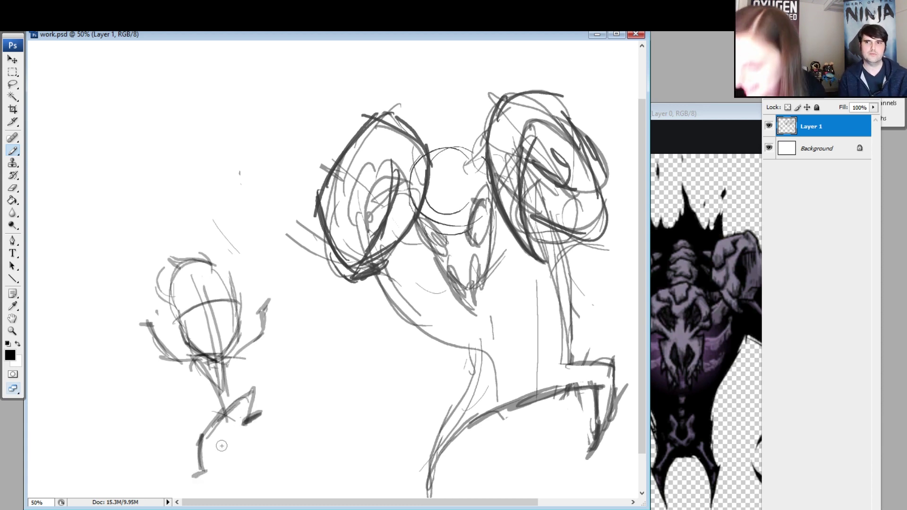
Lasso the small figure's head, shift it slightly down and tilt it counterclockwise, and deselect it.
key("l")
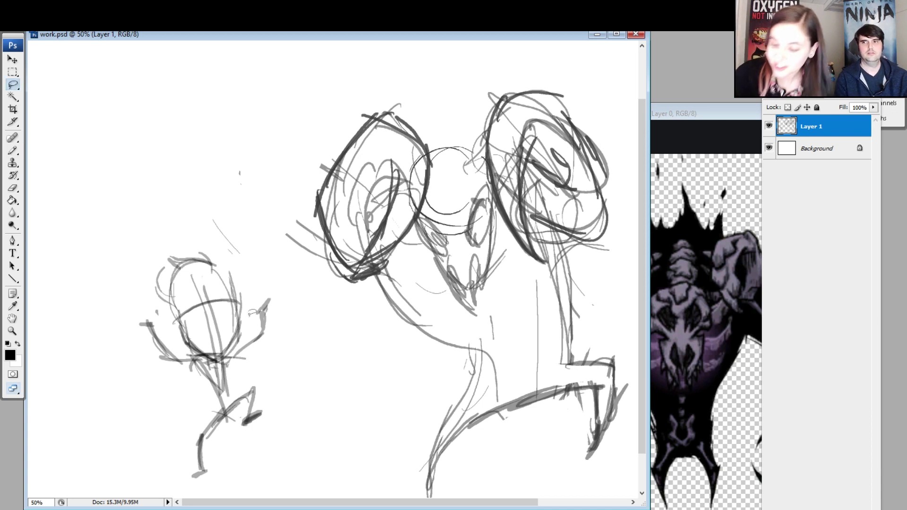
mouse_move(254, 310)
left_mouse_down()
mouse_move(134, 297)
mouse_move(197, 359)
mouse_move(259, 306)
mouse_move(247, 279)
left_mouse_up()
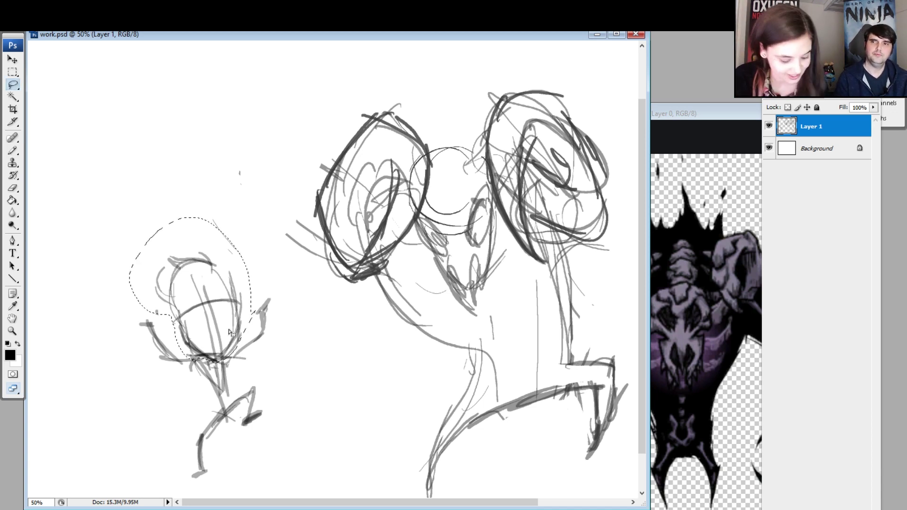
key("v")
left_click_drag(220, 321, 212, 328)
left_click_drag(248, 241, 239, 235)
left_click_drag(212, 293, 212, 299)
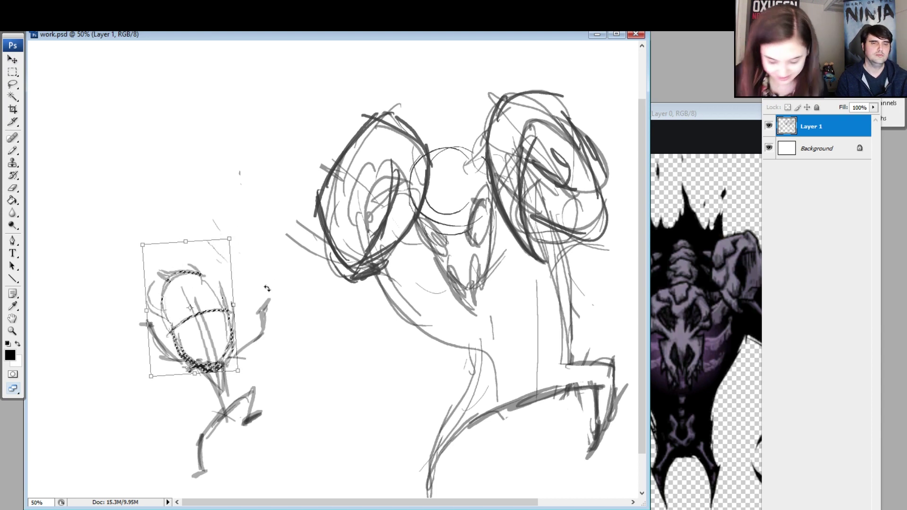
key("Return")
key("ctrl+d")
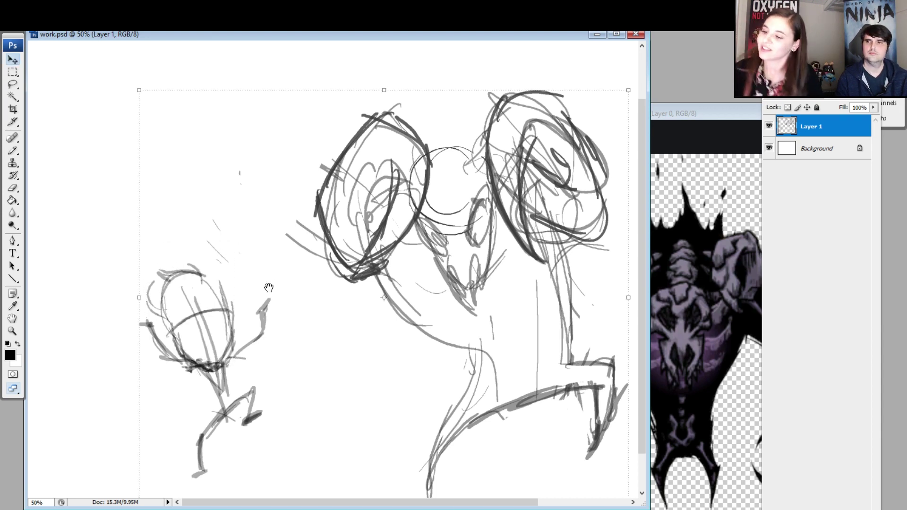
Scale up the whole Layer 1 sketch so that it fills more of the canvas.
left_click_drag(268, 288, 236, 252)
key("ctrl+minus")
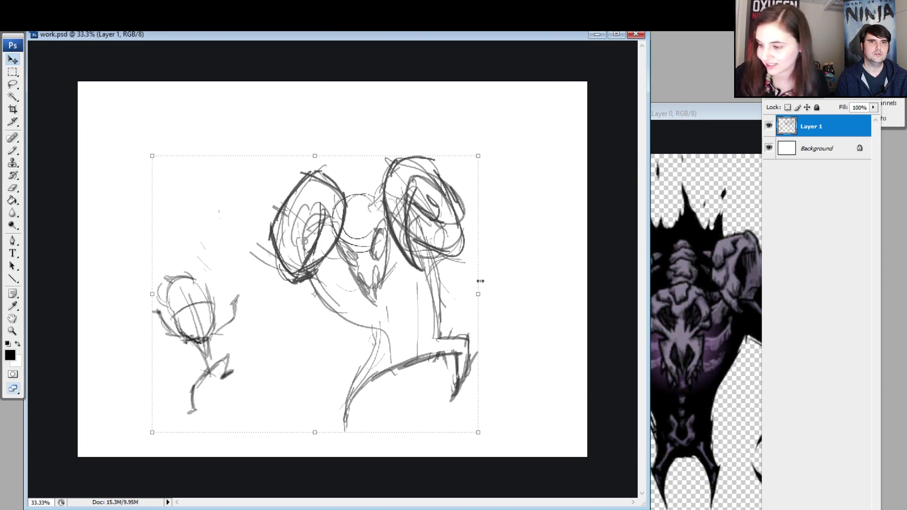
mouse_move(478, 157)
left_mouse_down()
mouse_move(544, 102)
mouse_move(543, 87)
mouse_move(528, 120)
mouse_move(539, 97)
left_mouse_up()
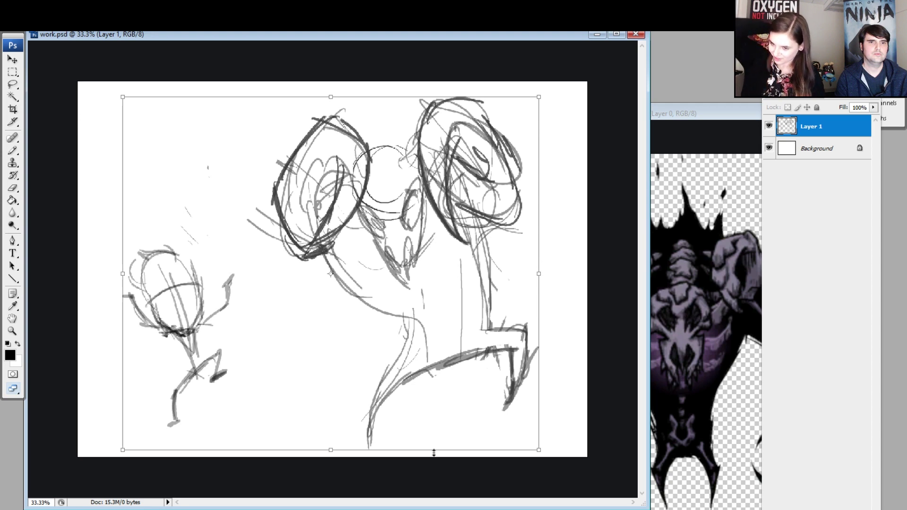
key("Return")
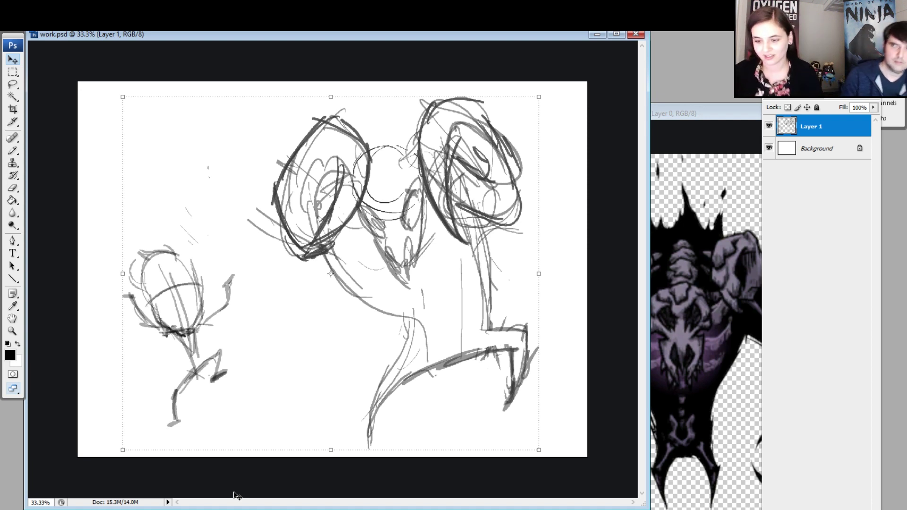
Fade the Layer 1 sketch to light grey and add a new empty layer above it.
left_click_drag(845, 100, 821, 102)
key("Return")
key("ctrl+shift+alt+n")
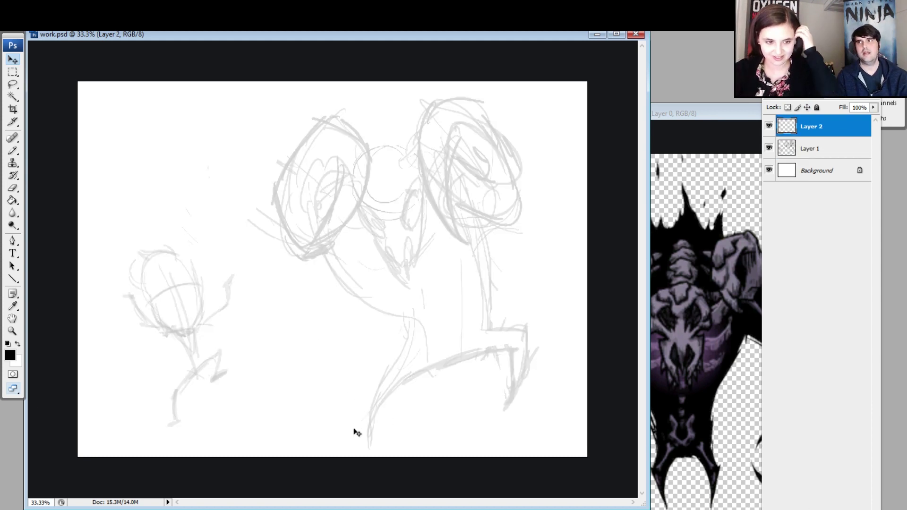
key("b")
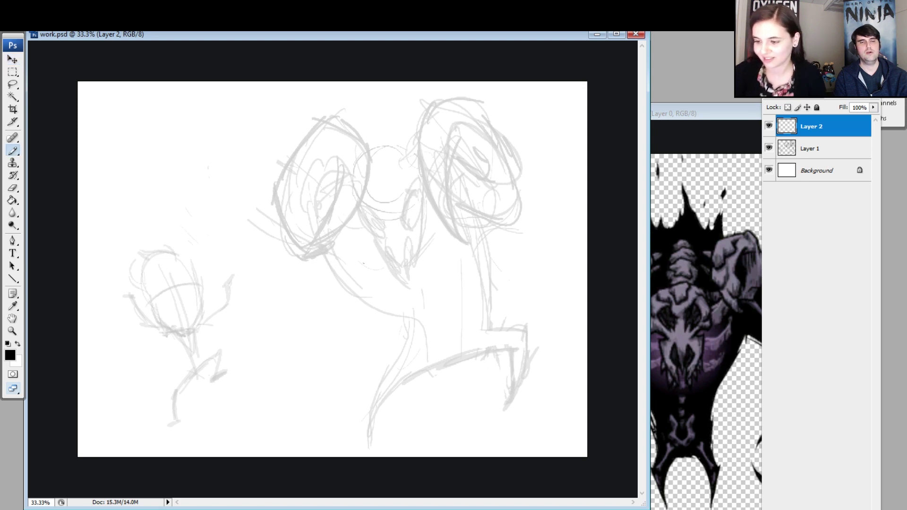
mouse_move(412, 233)
left_mouse_down()
mouse_move(384, 266)
mouse_move(365, 328)
left_mouse_up()
key("ctrl+z")
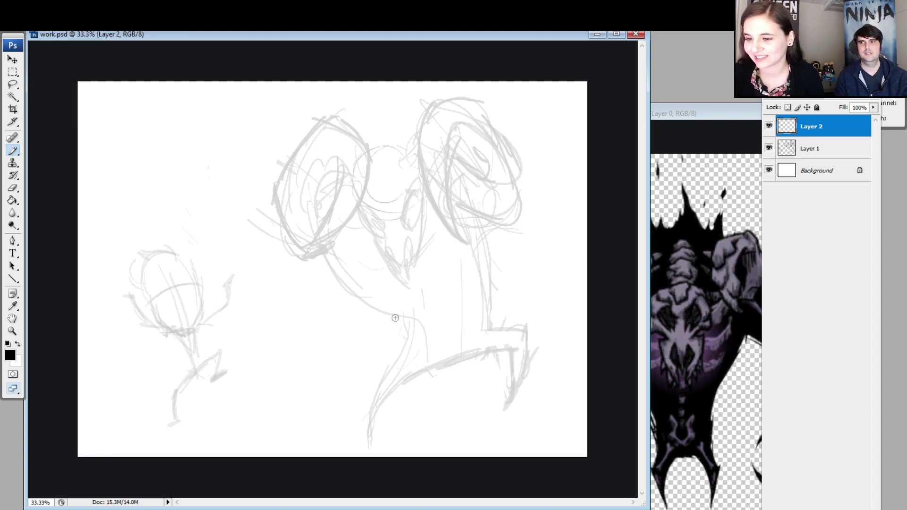
Widen the work.psd document window and show the small figure and the creature at 50% zoom.
key("z")
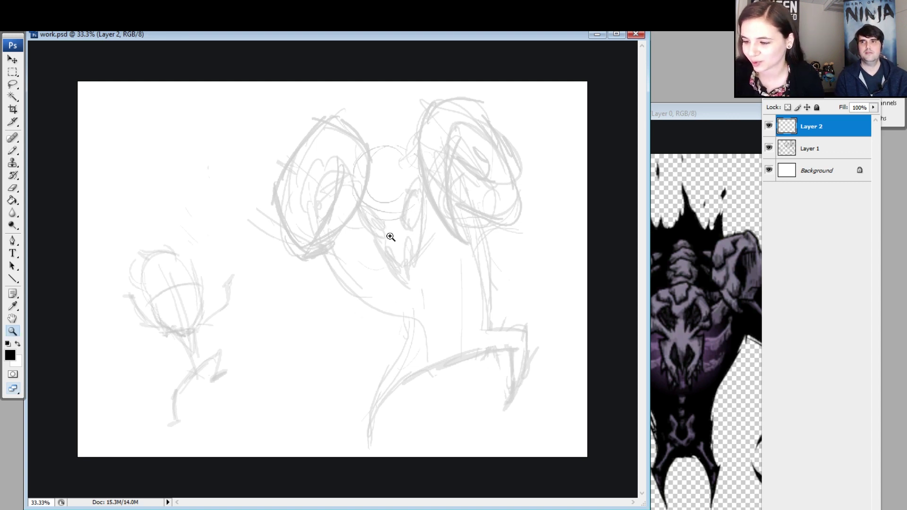
left_click(374, 355)
key("b")
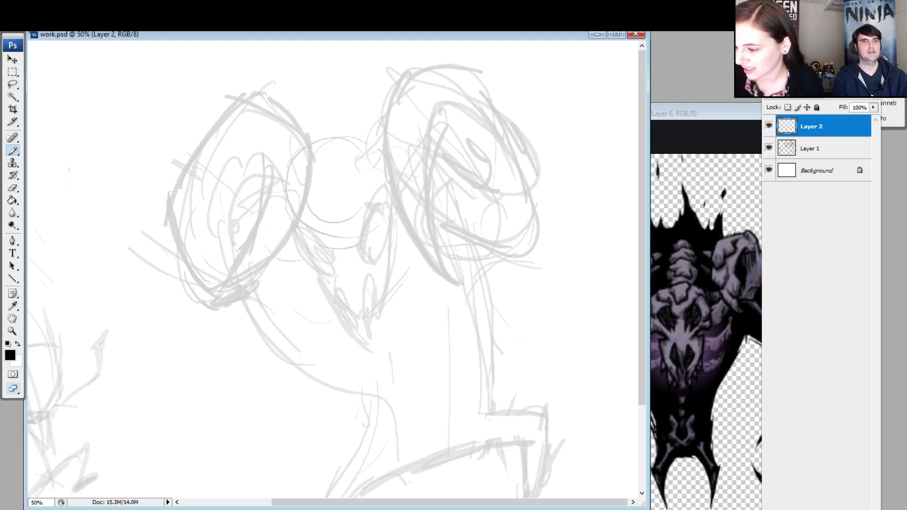
left_click_drag(644, 507, 695, 509)
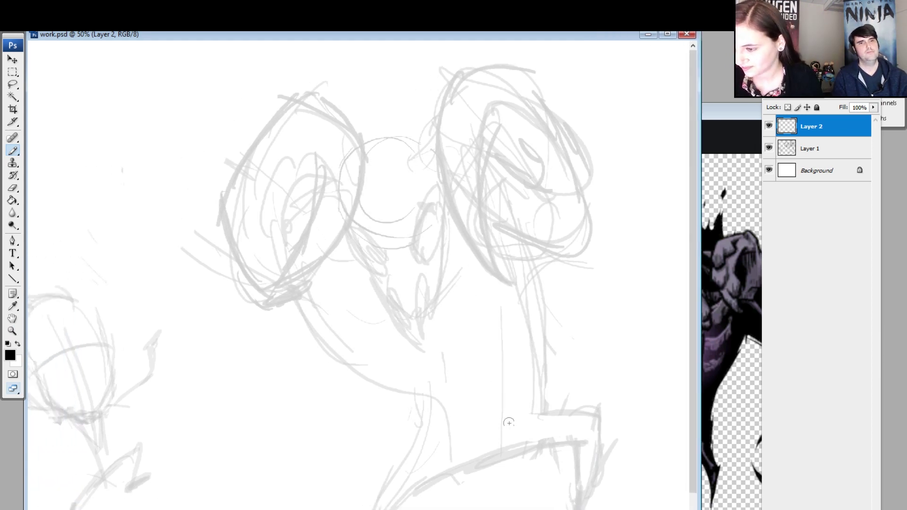
key("space")
mouse_move(347, 407)
left_mouse_down()
mouse_move(346, 396)
mouse_move(449, 352)
left_mouse_up()
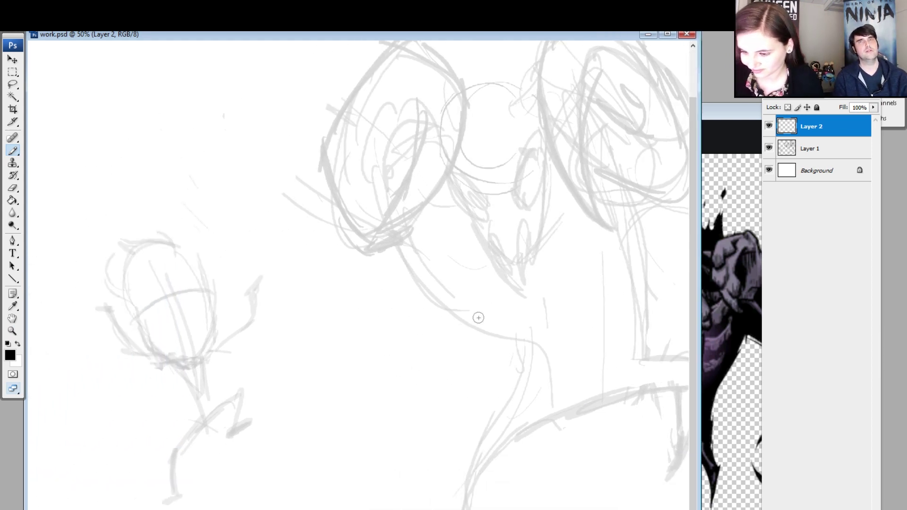
Try a large tilted oval over the small figure's raised arm on Layer 2 and erase it.
mouse_move(234, 407)
left_mouse_down()
mouse_move(198, 384)
mouse_move(269, 360)
left_mouse_up()
key("ctrl+z")
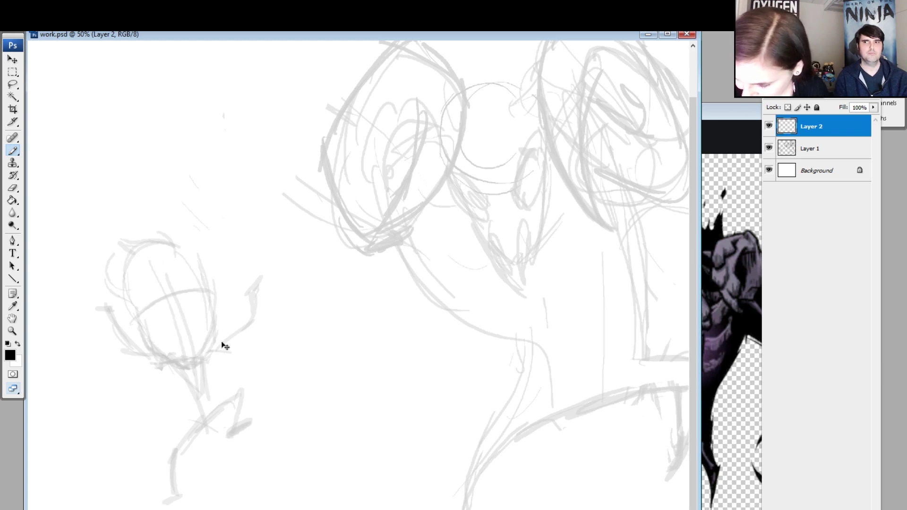
left_click_drag(222, 390, 276, 337)
mouse_move(213, 325)
left_mouse_down()
mouse_move(189, 322)
mouse_move(253, 432)
left_mouse_up()
left_click_drag(196, 330, 252, 394)
left_click_drag(203, 351, 265, 424)
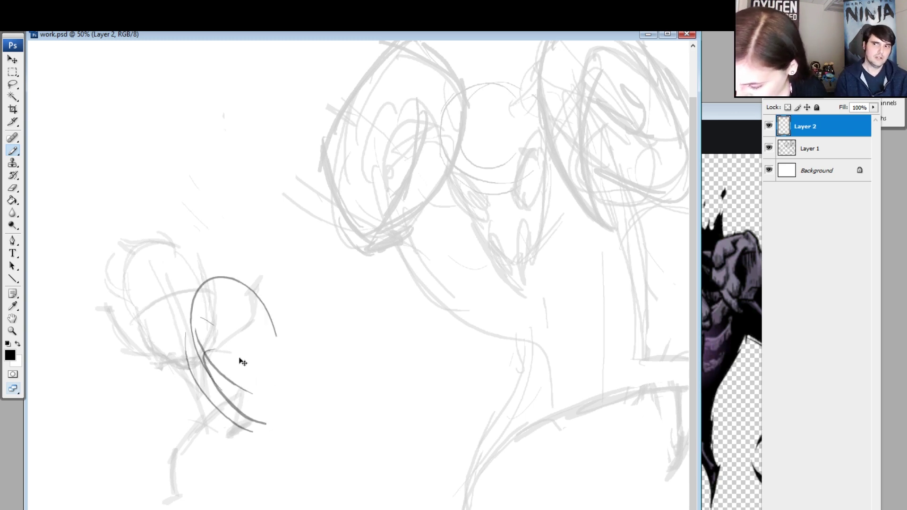
key("ctrl+z")
left_click_drag(196, 314, 269, 412)
left_click_drag(201, 348, 286, 405)
left_click_drag(284, 401, 261, 309)
left_click_drag(228, 283, 283, 395)
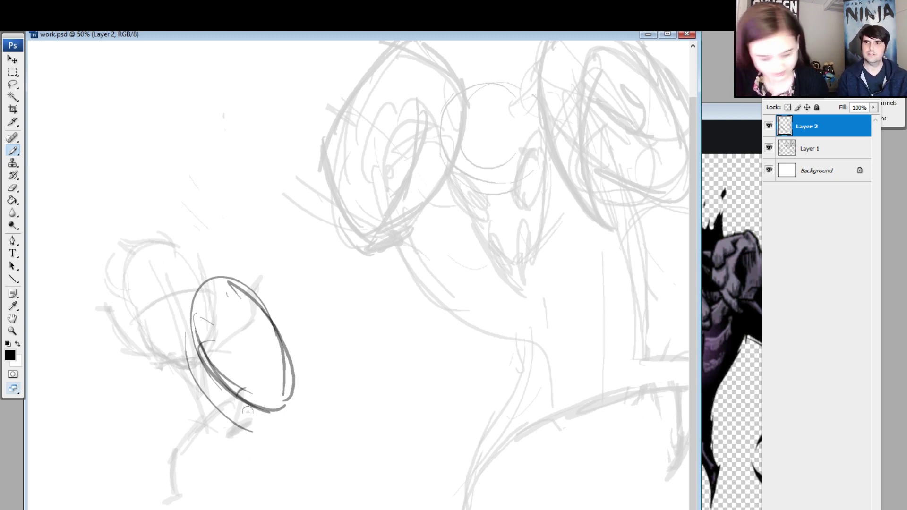
key("e")
mouse_move(199, 340)
left_mouse_down()
mouse_move(238, 250)
mouse_move(265, 388)
mouse_move(219, 371)
mouse_move(249, 445)
left_mouse_up()
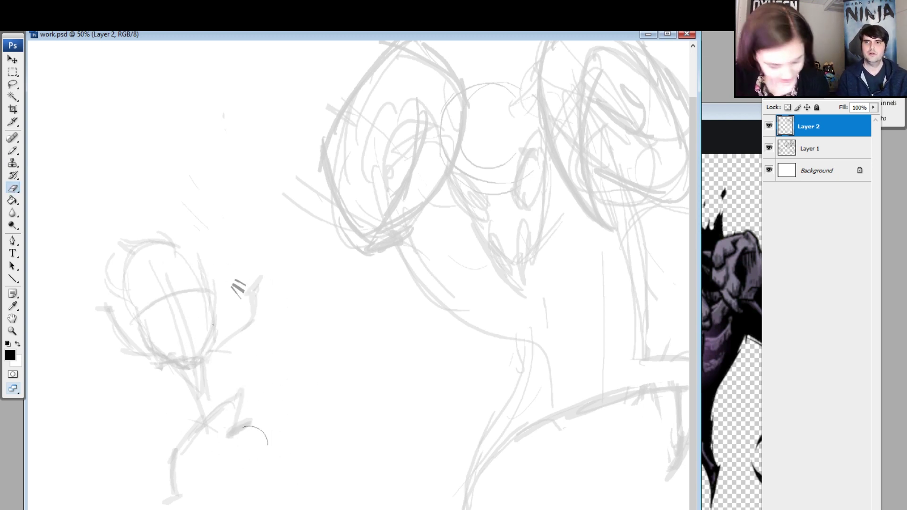
Sketch a wide rectangular thumbnail frame on Layer 2 between the small figure and the creature.
key("b")
left_click_drag(202, 297, 211, 455)
mouse_move(215, 286)
left_mouse_down()
mouse_move(222, 431)
mouse_move(354, 282)
mouse_move(439, 268)
left_mouse_up()
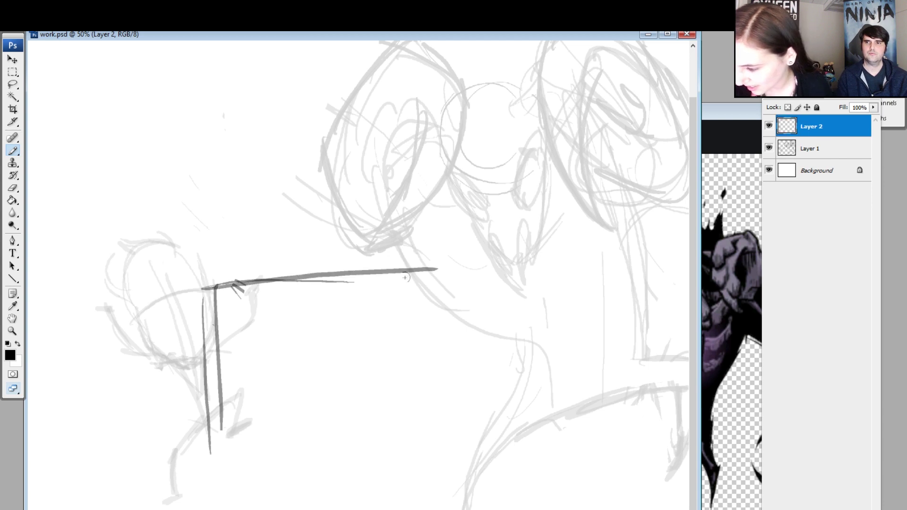
key("ctrl+z")
mouse_move(216, 285)
left_mouse_down()
mouse_move(471, 283)
mouse_move(486, 425)
left_mouse_up()
left_click_drag(491, 289, 495, 426)
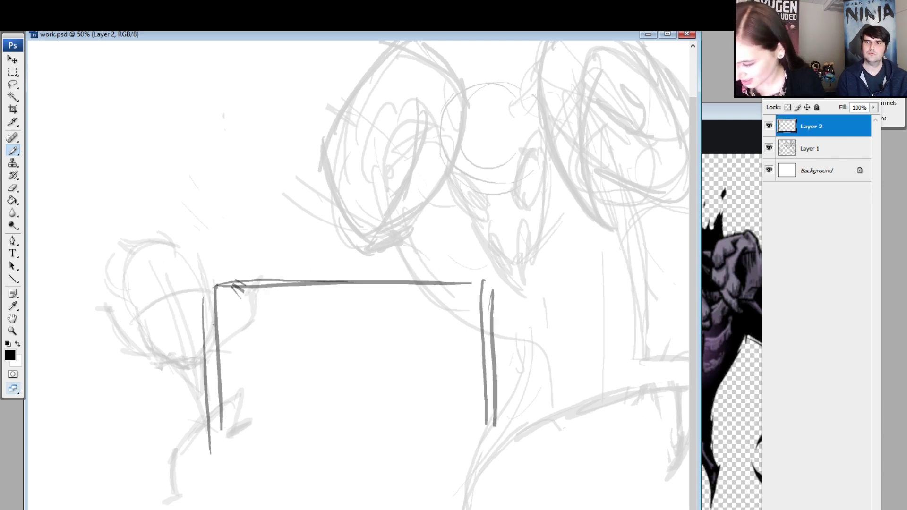
left_click_drag(202, 453, 483, 452)
left_click_drag(243, 451, 499, 451)
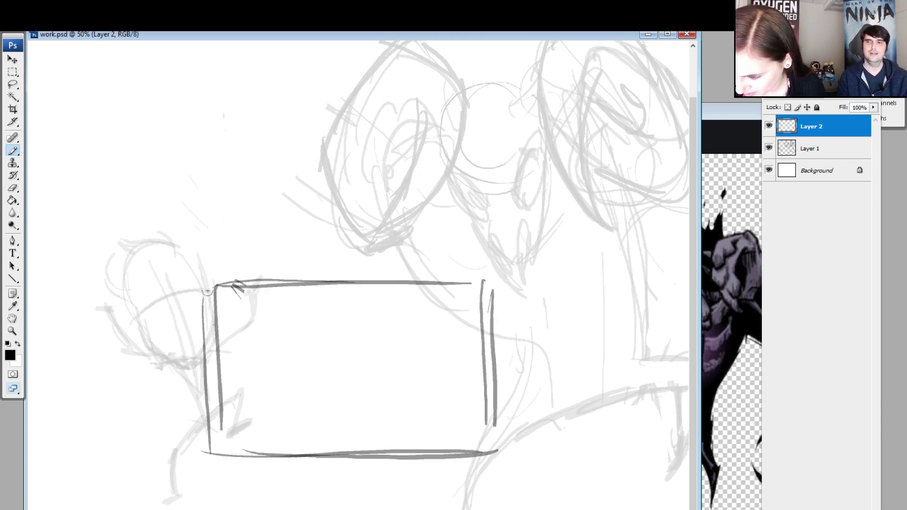
Reinforce all four sides of the thumbnail frame with heavier strokes that close its corners.
mouse_move(205, 290)
left_mouse_down()
mouse_move(215, 464)
mouse_move(343, 278)
mouse_move(473, 278)
left_mouse_up()
key("ctrl+z")
left_click_drag(354, 277, 488, 275)
left_click_drag(487, 281, 497, 453)
left_click_drag(493, 355, 496, 451)
left_click_drag(213, 460, 490, 454)
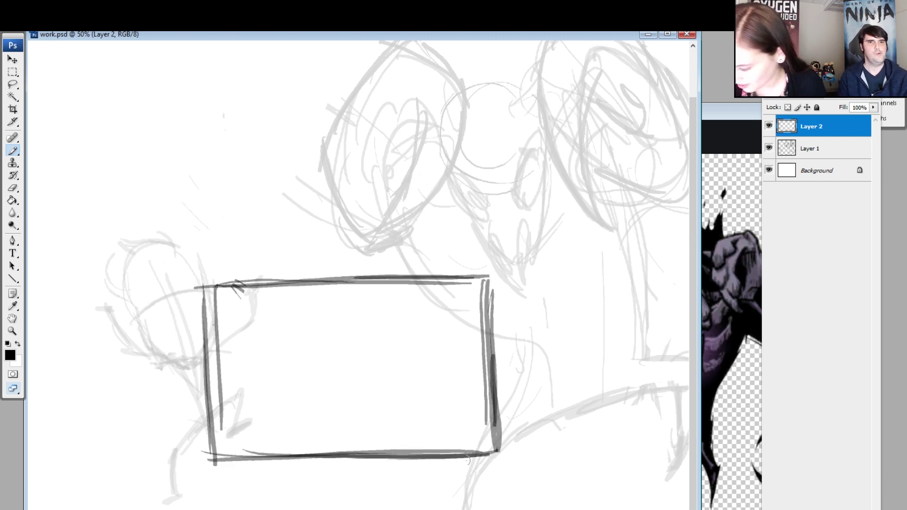
left_click_drag(213, 285, 487, 279)
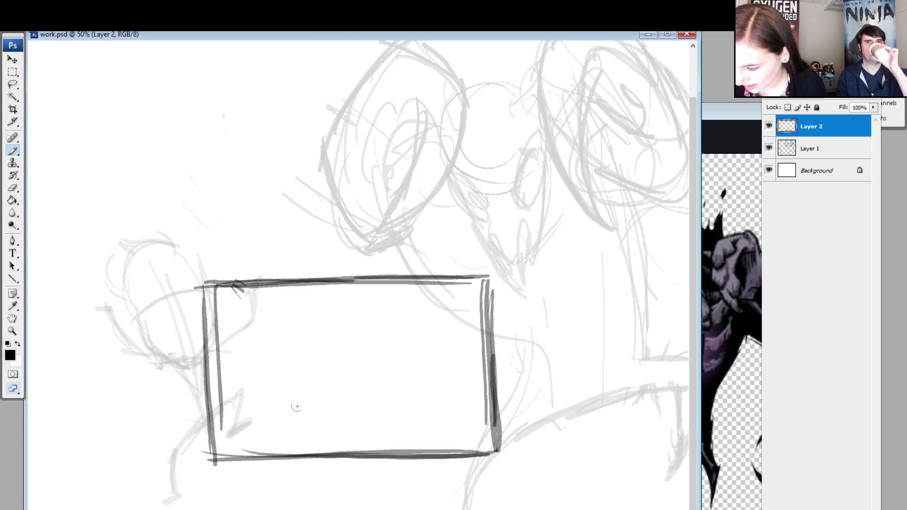
Sketch a tiny egg-shaped head in the frame's lower left and a wedge-shaped creature head in its upper right.
mouse_move(263, 409)
left_mouse_down()
mouse_move(259, 360)
mouse_move(250, 368)
mouse_move(262, 363)
left_mouse_up()
key("ctrl+z")
mouse_move(251, 369)
left_mouse_down()
mouse_move(281, 368)
mouse_move(295, 397)
mouse_move(274, 402)
mouse_move(296, 399)
mouse_move(286, 374)
mouse_move(269, 369)
mouse_move(276, 359)
mouse_move(299, 405)
left_mouse_up()
key("ctrl+z")
key("ctrl+z")
key("e")
key("b")
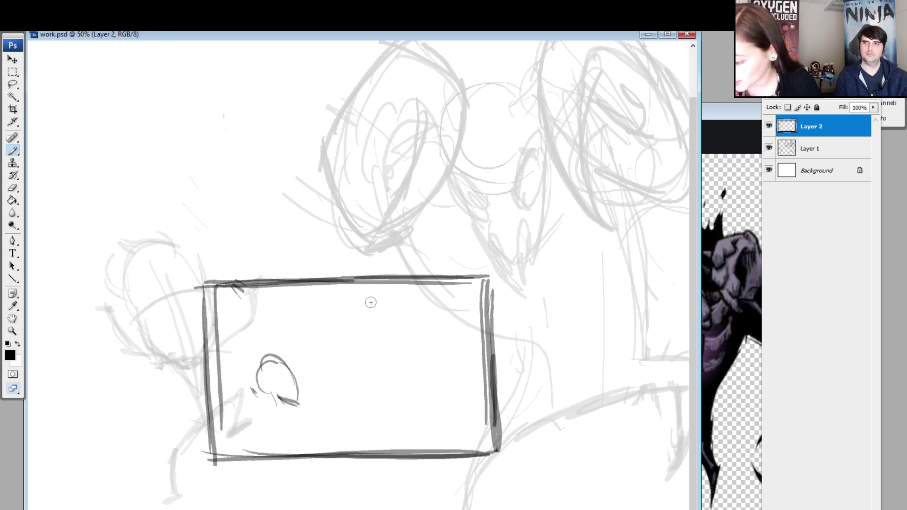
mouse_move(363, 332)
left_mouse_down()
mouse_move(373, 354)
mouse_move(380, 326)
mouse_move(354, 314)
mouse_move(386, 321)
left_mouse_up()
Draw the tiny figure's raised arms, tapering torso and running legs inside the frame.
mouse_move(299, 395)
left_mouse_down()
mouse_move(312, 383)
mouse_move(257, 404)
mouse_move(247, 384)
left_mouse_up()
key("ctrl+z")
left_click_drag(314, 368, 309, 374)
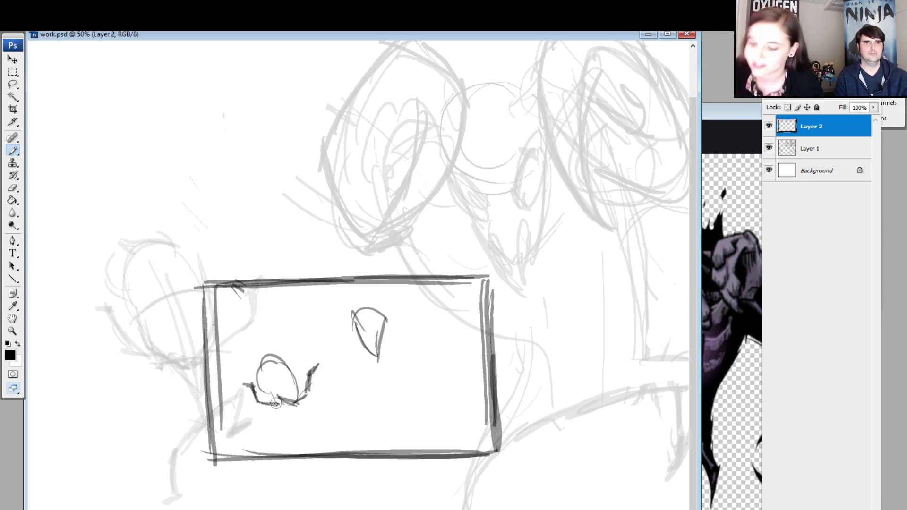
mouse_move(276, 403)
left_mouse_down()
mouse_move(293, 432)
mouse_move(304, 429)
mouse_move(293, 456)
mouse_move(321, 417)
mouse_move(316, 433)
mouse_move(276, 452)
left_mouse_up()
key("e")
key("b")
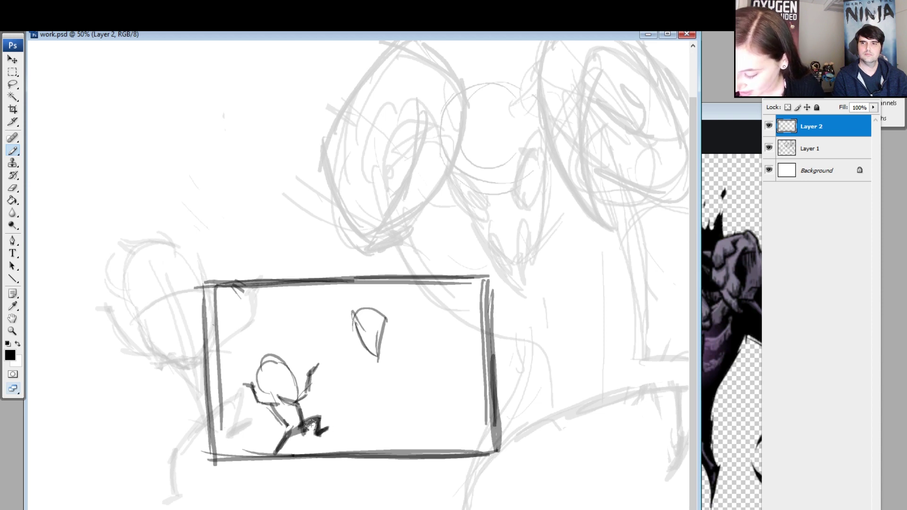
Darken the thumbnail creature's jaw and sketch its long curved spine and the two lines of its far upper arm.
left_click_drag(367, 326, 384, 359)
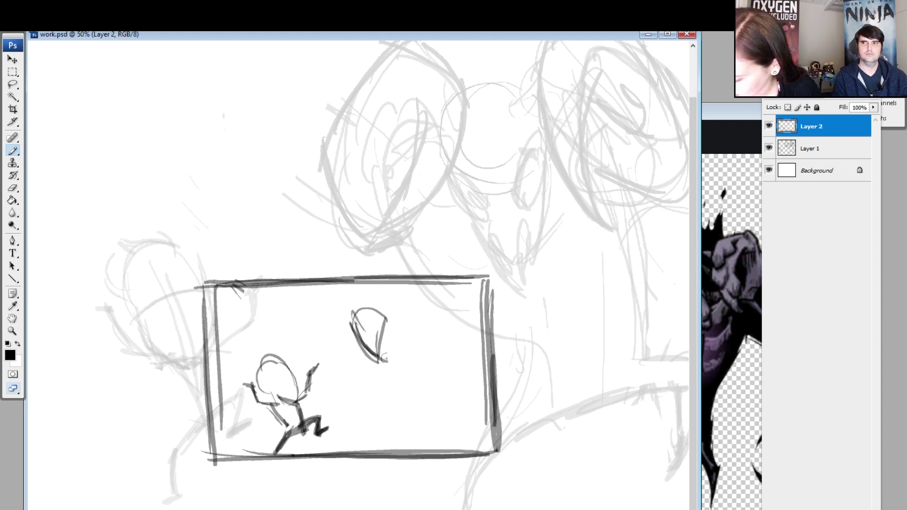
left_click_drag(376, 327, 440, 442)
left_click_drag(387, 326, 435, 310)
left_click_drag(395, 349, 449, 314)
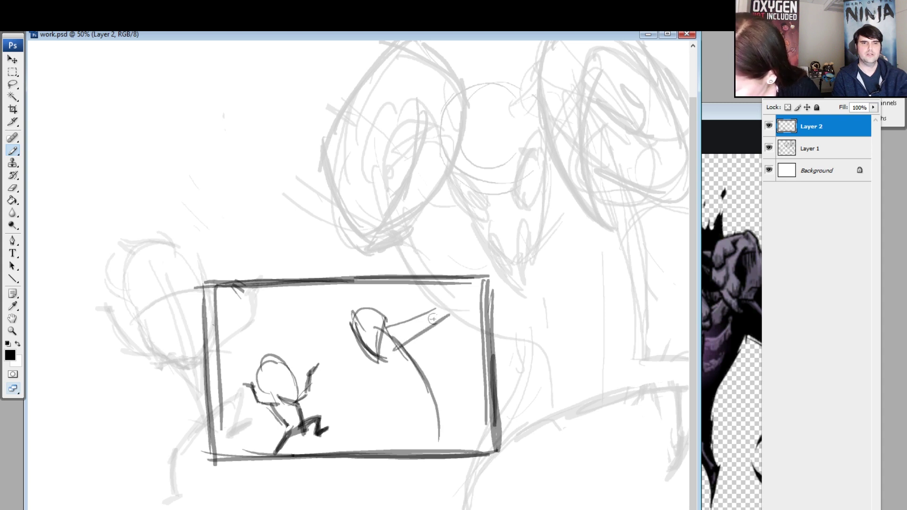
left_click_drag(397, 324, 446, 258)
key("ctrl+z")
Erase the thumbnail frame's top and side edges, keeping the bottom edge as a ground line.
key("e")
mouse_move(215, 288)
left_mouse_down()
mouse_move(502, 276)
mouse_move(482, 292)
mouse_move(493, 444)
left_mouse_up()
mouse_move(215, 281)
left_mouse_down()
mouse_move(211, 385)
mouse_move(229, 271)
left_mouse_up()
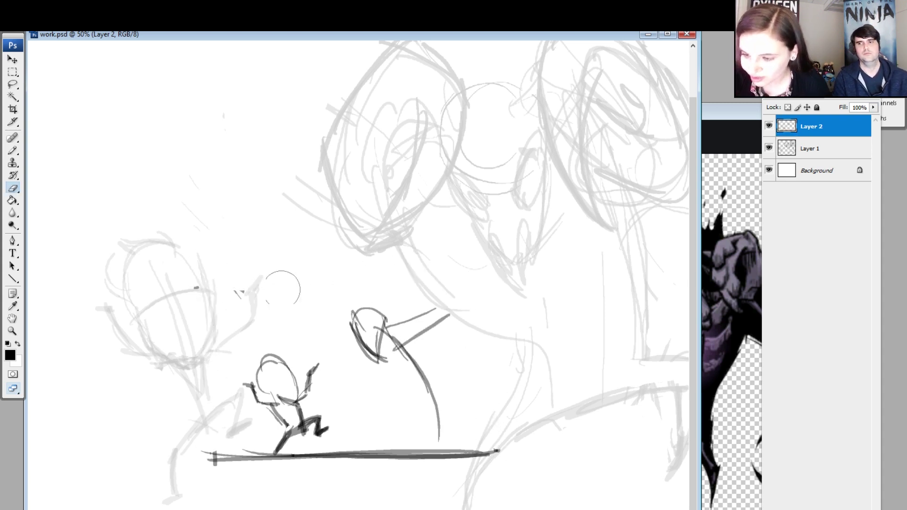
Draw rounded shoulder shapes on both sides of the creature's wedge-shaped head.
key("b")
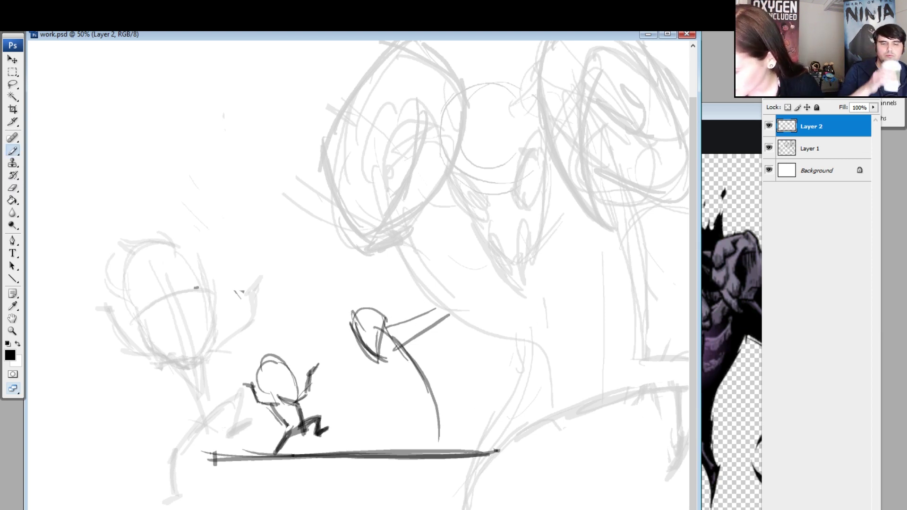
mouse_move(385, 308)
left_mouse_down()
mouse_move(416, 303)
mouse_move(400, 326)
mouse_move(419, 310)
left_mouse_up()
mouse_move(357, 319)
left_mouse_down()
mouse_move(351, 302)
mouse_move(341, 340)
left_mouse_up()
left_click_drag(350, 301, 338, 337)
left_click_drag(441, 344, 471, 292)
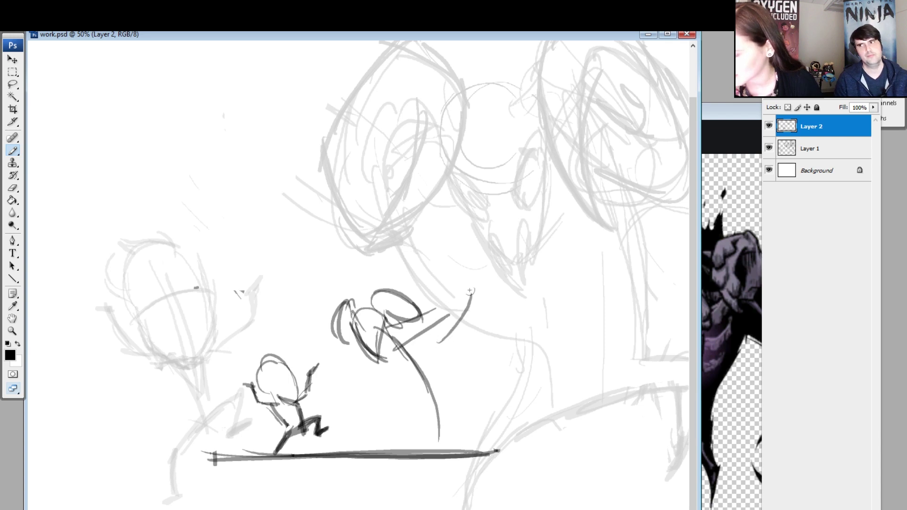
key("ctrl+z")
Sketch the creature's far arm bending upward at the elbow and the underside of its near upper arm.
mouse_move(441, 344)
left_mouse_down()
mouse_move(463, 271)
mouse_move(446, 266)
left_mouse_up()
left_click_drag(436, 312, 468, 274)
left_click_drag(415, 255, 470, 278)
left_click_drag(323, 336, 380, 369)
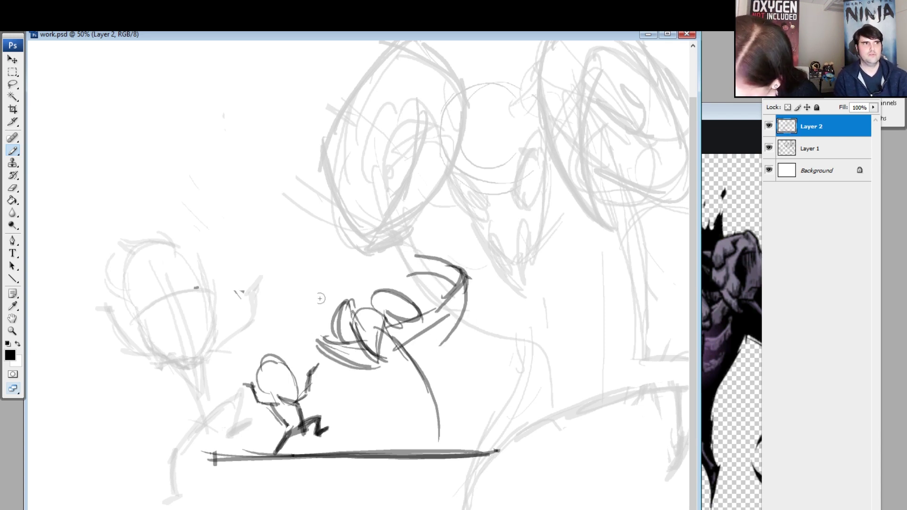
left_click_drag(324, 294, 317, 344)
key("ctrl+z")
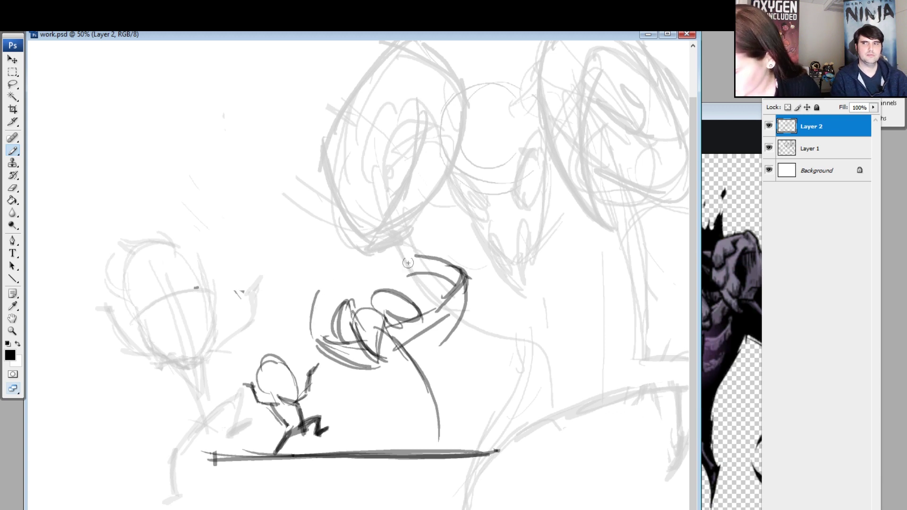
Reinforce the creature's far forearm and draw its near forearm rising beside the head.
left_click_drag(404, 263, 444, 292)
left_click_drag(406, 267, 452, 301)
left_click_drag(449, 264, 419, 260)
mouse_move(326, 294)
left_mouse_down()
mouse_move(319, 325)
mouse_move(308, 313)
mouse_move(296, 329)
mouse_move(333, 295)
mouse_move(297, 332)
mouse_move(338, 300)
mouse_move(322, 350)
left_mouse_up()
key("e")
key("b")
left_click_drag(339, 300, 325, 346)
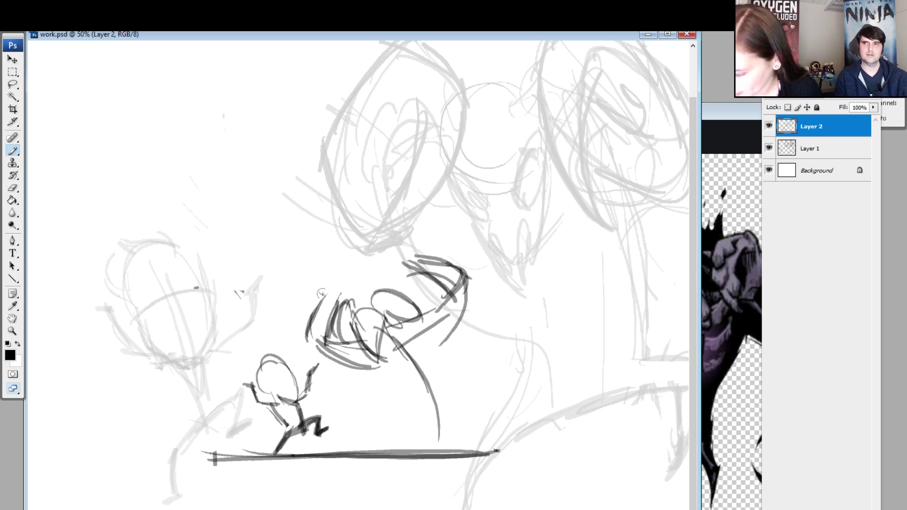
Draw clawed hands at the ends of both raised forearms and darken the lines around the shoulders.
mouse_move(325, 296)
left_mouse_down()
mouse_move(329, 261)
mouse_move(332, 281)
mouse_move(342, 268)
mouse_move(357, 289)
left_mouse_up()
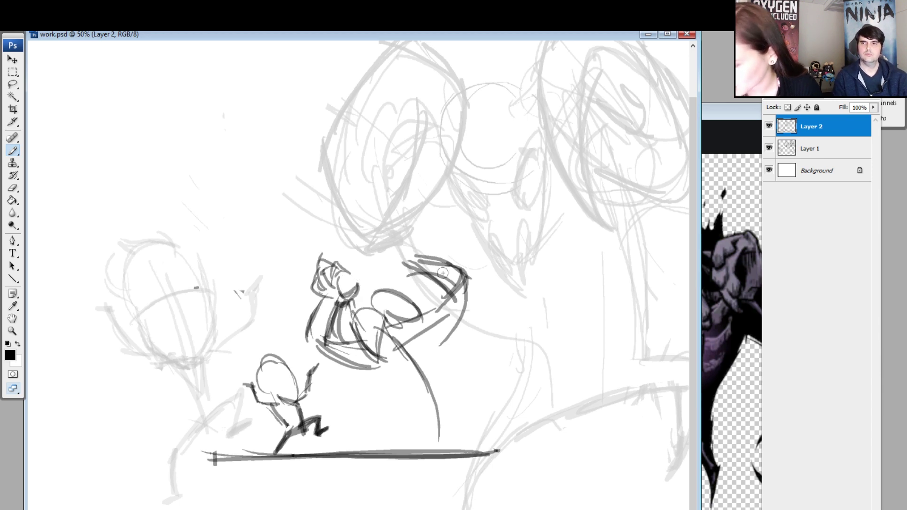
mouse_move(345, 320)
left_mouse_down()
mouse_move(338, 347)
mouse_move(359, 350)
left_mouse_up()
left_click_drag(399, 322, 453, 281)
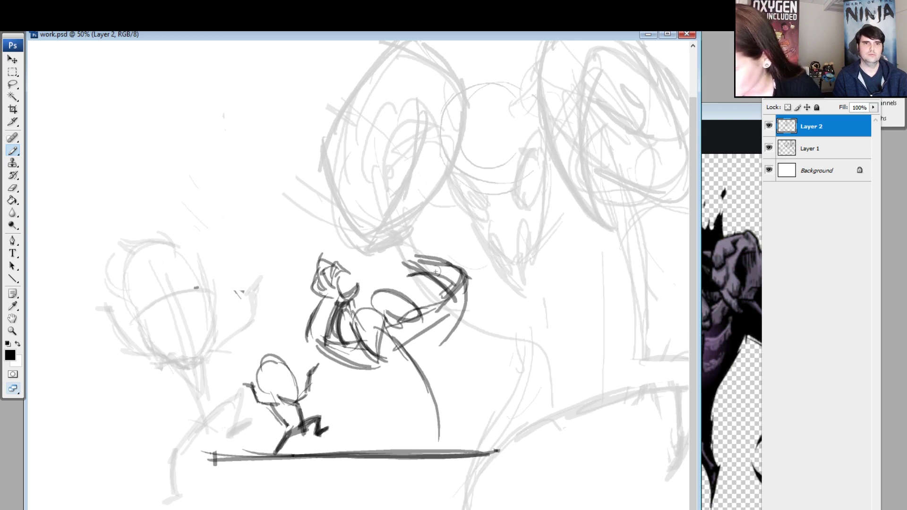
mouse_move(405, 263)
left_mouse_down()
mouse_move(426, 252)
mouse_move(415, 240)
mouse_move(403, 246)
left_mouse_up()
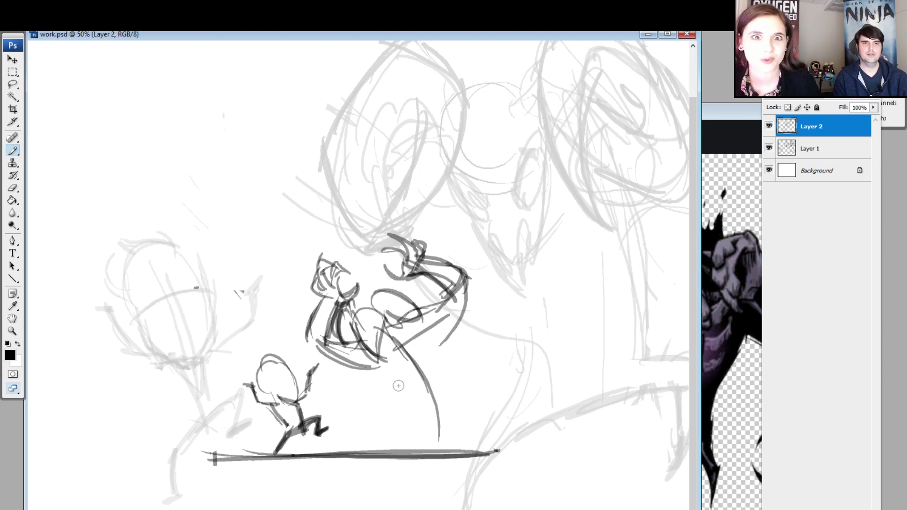
Draw the creature's chest line sloping down to the hips and the curved outer line of its back.
left_click_drag(377, 368, 407, 383)
left_click_drag(367, 356, 409, 384)
key("ctrl+z")
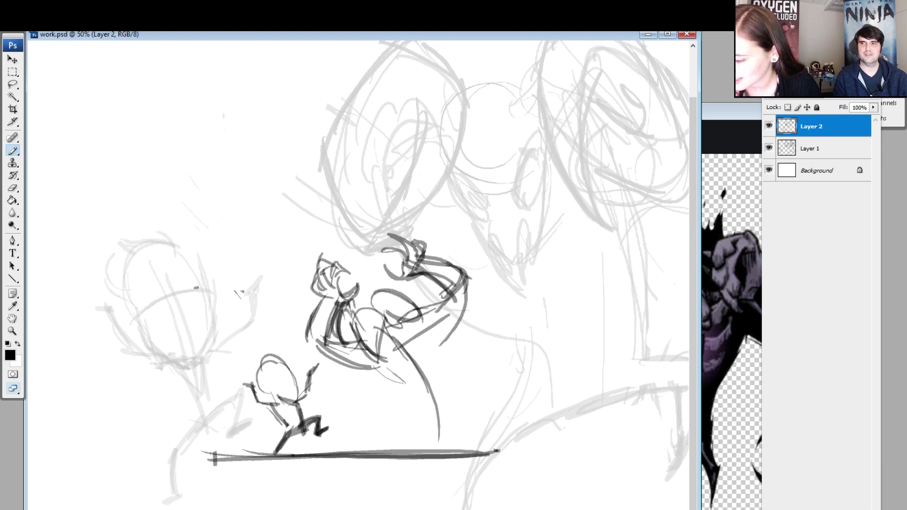
left_click_drag(358, 361, 414, 390)
left_click_drag(447, 330, 454, 404)
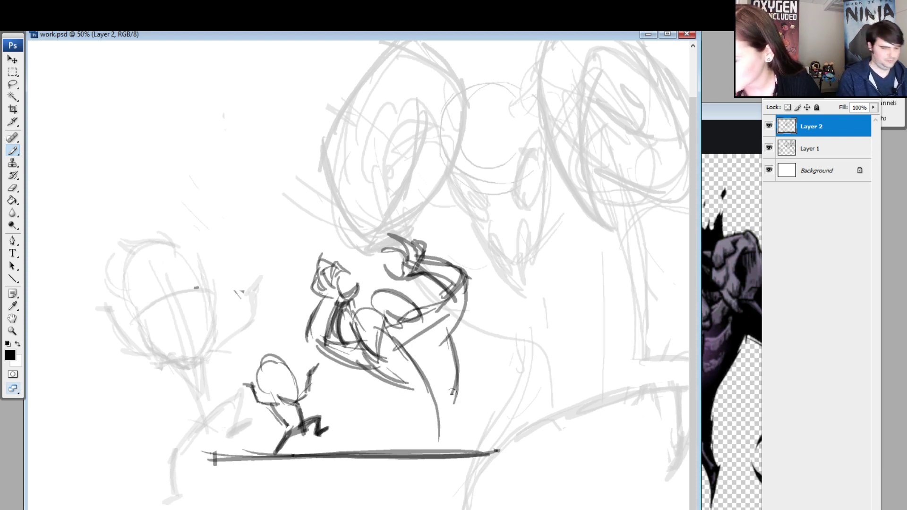
Draw the creature's bent front leg planted on the ground and its rear leg kicking back, trimming the rear foot.
mouse_move(405, 390)
left_mouse_down()
mouse_move(428, 407)
mouse_move(419, 446)
left_mouse_up()
key("ctrl+z")
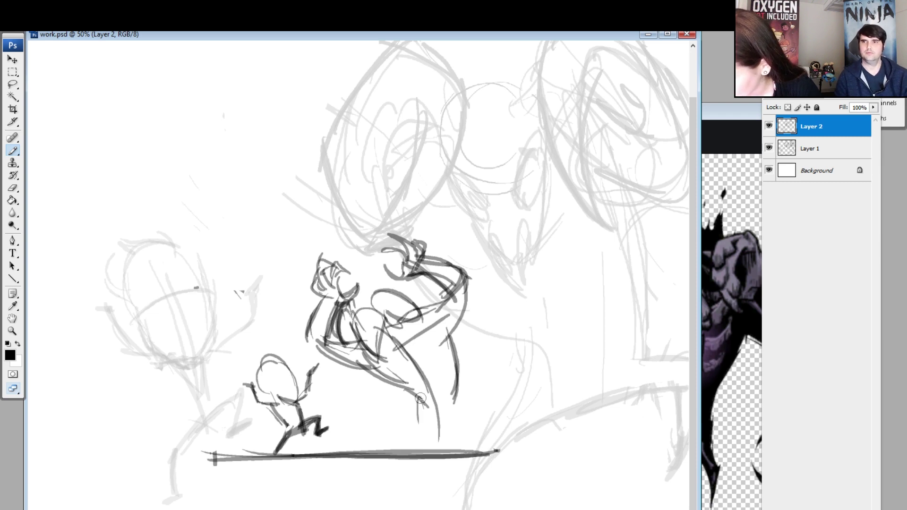
mouse_move(420, 398)
left_mouse_down()
mouse_move(400, 414)
mouse_move(411, 450)
left_mouse_up()
left_click_drag(398, 421, 413, 453)
mouse_move(412, 413)
left_mouse_down()
mouse_move(415, 451)
mouse_move(437, 405)
mouse_move(489, 390)
left_mouse_up()
mouse_move(434, 399)
left_mouse_down()
mouse_move(480, 380)
mouse_move(465, 422)
left_mouse_up()
left_click_drag(478, 390, 465, 422)
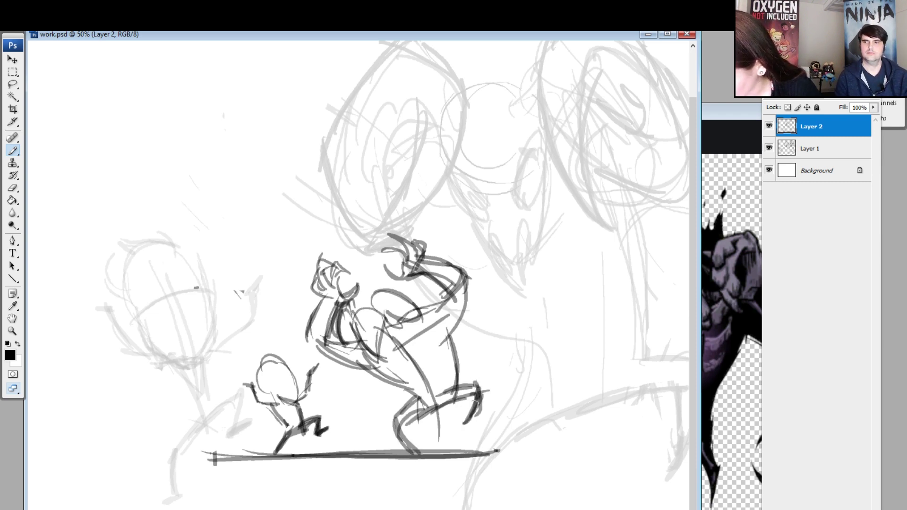
key("e")
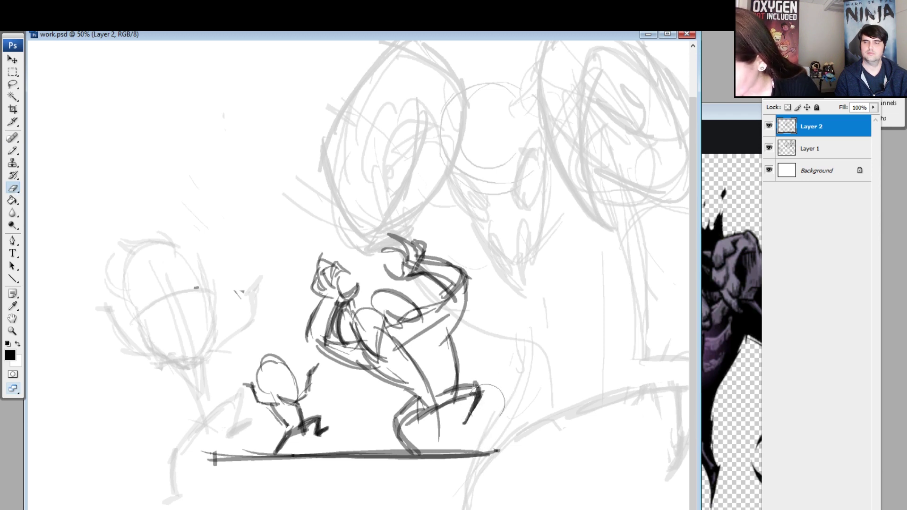
key("b")
key("e")
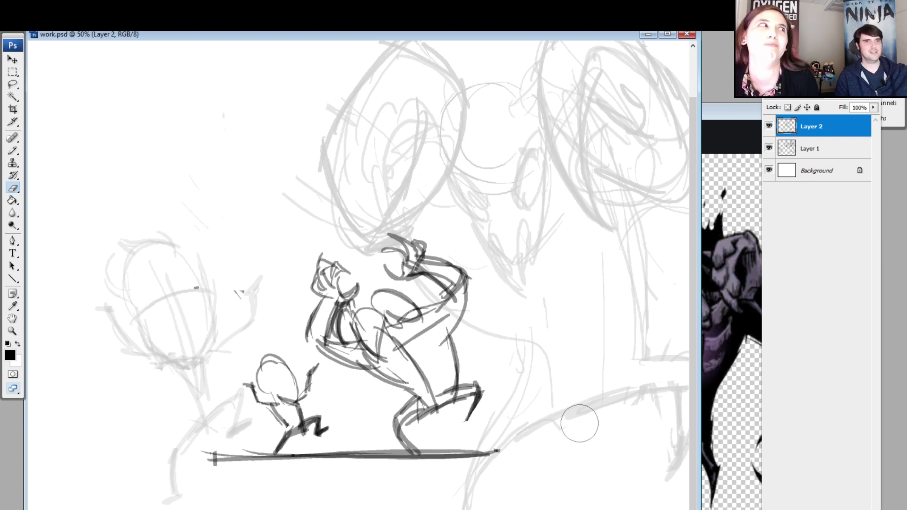
key("b")
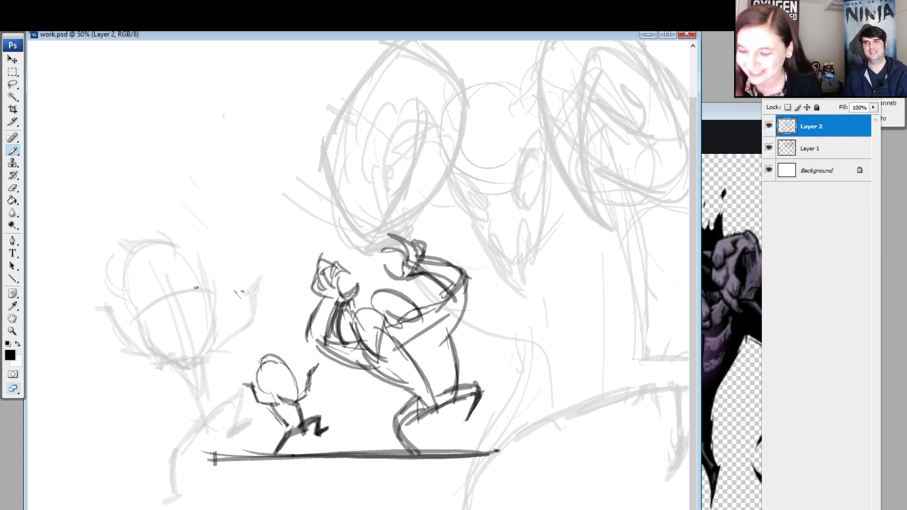
Erase the front torso line of the tiny egg-headed figure and redraw it with a darker stroke.
key("e")
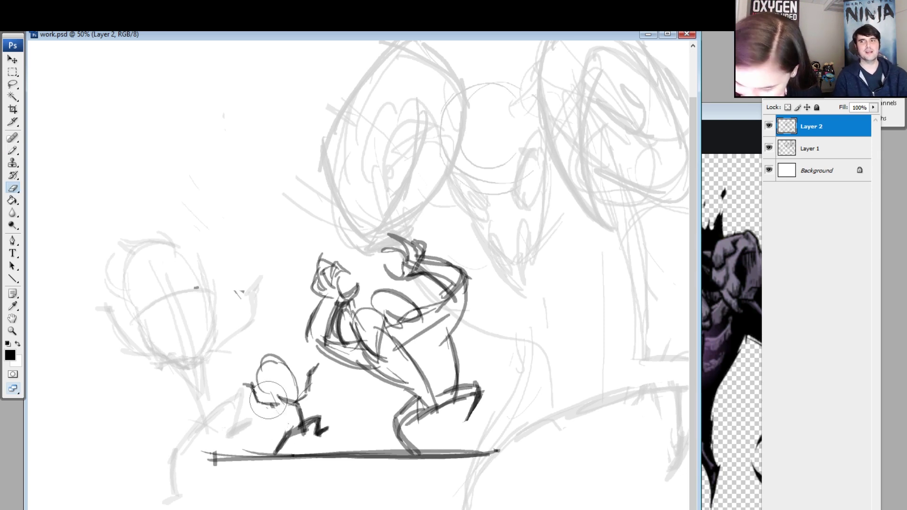
key("b")
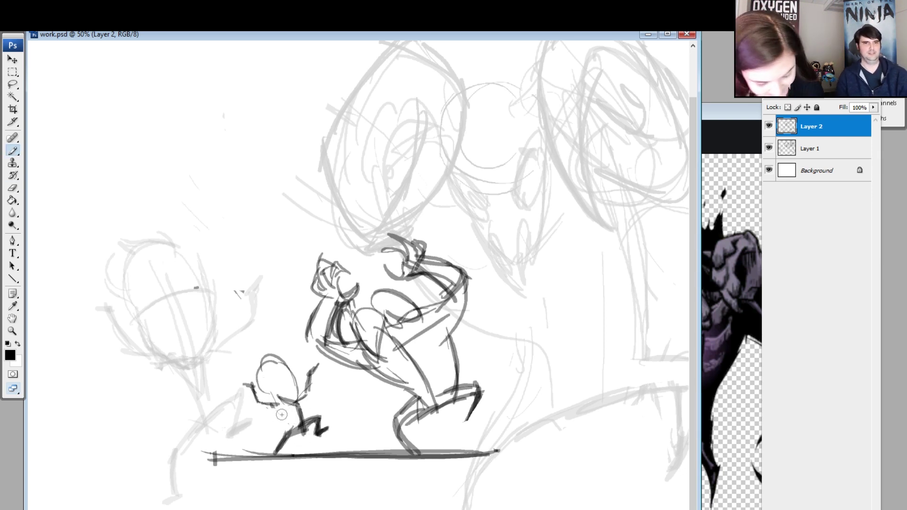
left_click_drag(269, 395, 294, 436)
key("ctrl+z")
left_click_drag(275, 401, 288, 431)
key("e")
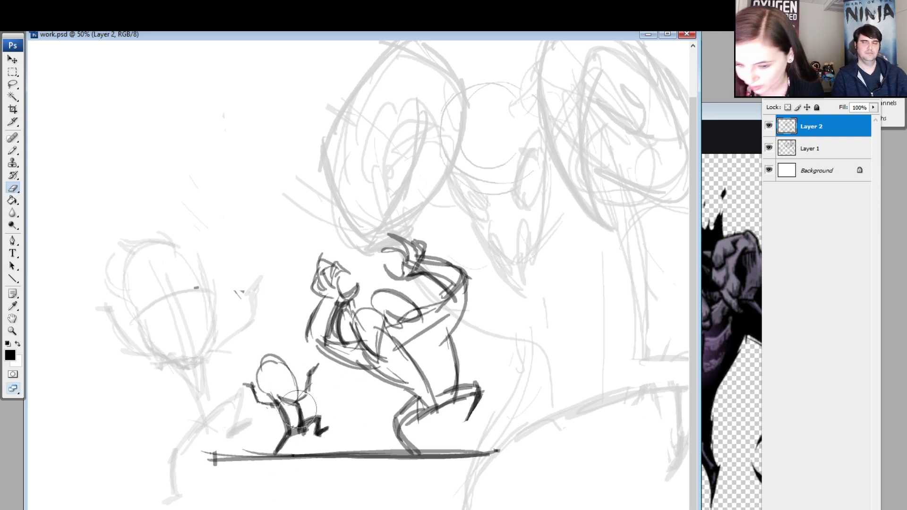
Reduce the eraser size, clean up the tiny figure's leg, and redraw its torso, legs and a curled hair tuft.
right_click(299, 407)
left_click(389, 279)
mouse_move(298, 409)
left_mouse_down()
mouse_move(309, 430)
mouse_move(290, 443)
mouse_move(311, 432)
mouse_move(312, 417)
mouse_move(324, 418)
mouse_move(318, 434)
mouse_move(325, 428)
mouse_move(316, 436)
mouse_move(317, 419)
mouse_move(276, 449)
left_mouse_up()
key("b")
mouse_move(268, 392)
left_mouse_down()
mouse_move(284, 393)
mouse_move(255, 345)
mouse_move(283, 414)
mouse_move(302, 418)
left_mouse_up()
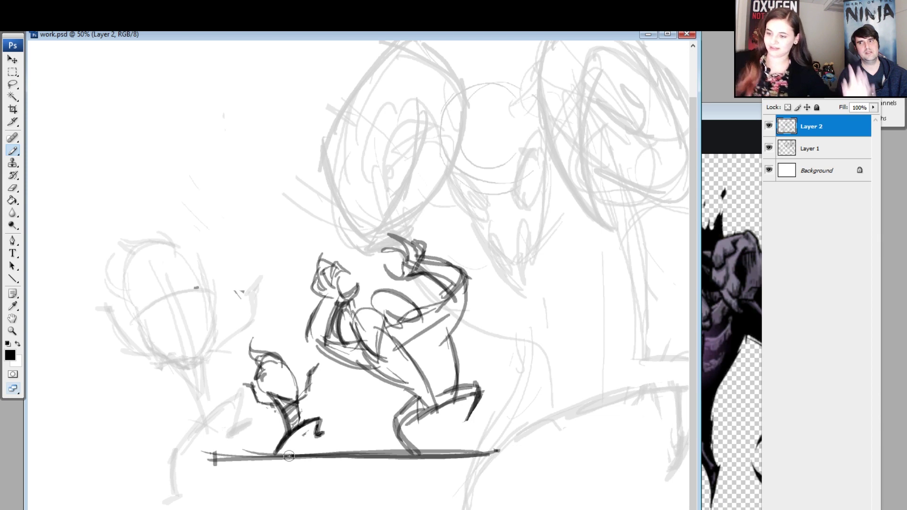
Redraw the tiny figure's raised arms with darker bent strokes and erase the stray lines around them.
mouse_move(297, 400)
left_mouse_down()
mouse_move(314, 382)
mouse_move(320, 390)
mouse_move(306, 364)
mouse_move(309, 375)
mouse_move(319, 363)
mouse_move(308, 395)
left_mouse_up()
key("e")
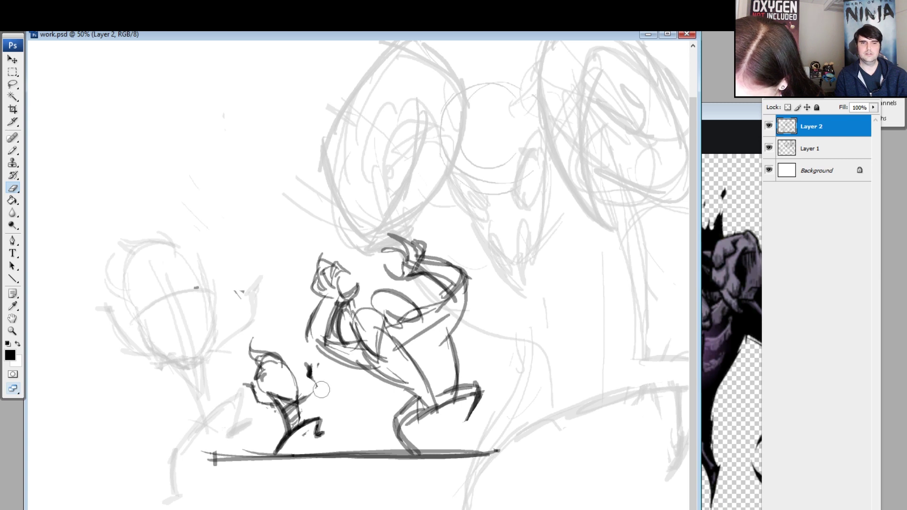
key("b")
mouse_move(316, 392)
left_mouse_down()
mouse_move(298, 404)
mouse_move(256, 407)
left_mouse_up()
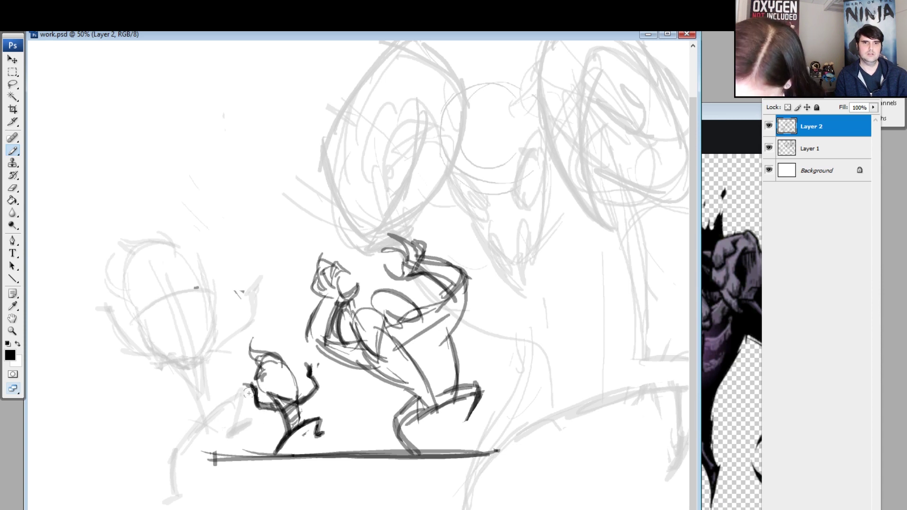
key("e")
left_click_drag(250, 412, 254, 393)
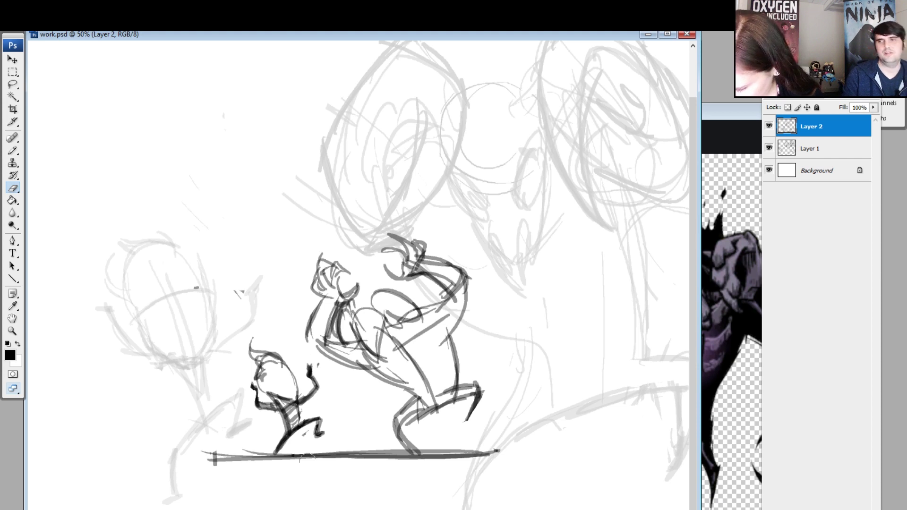
left_click_drag(258, 409, 283, 410)
key("ctrl+z")
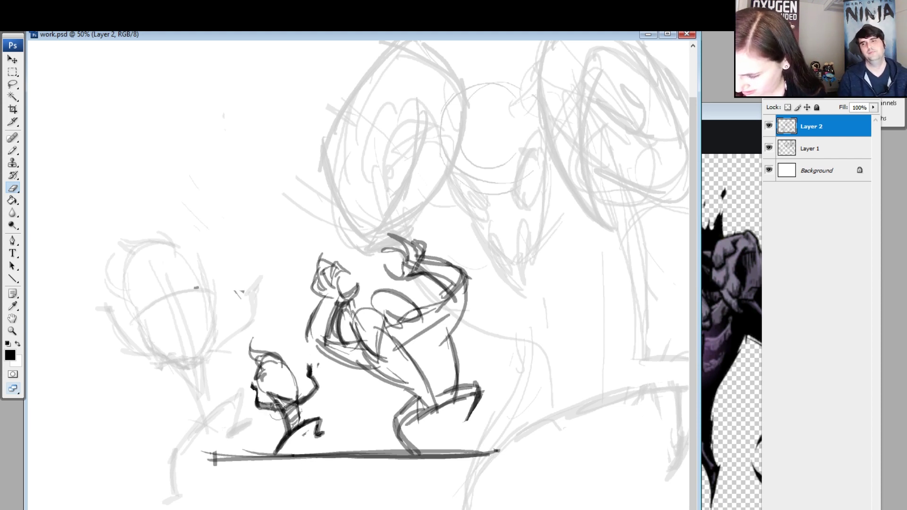
Extend the creature's rear foot and draw new vertical frame edges on both sides of the two figures.
key("b")
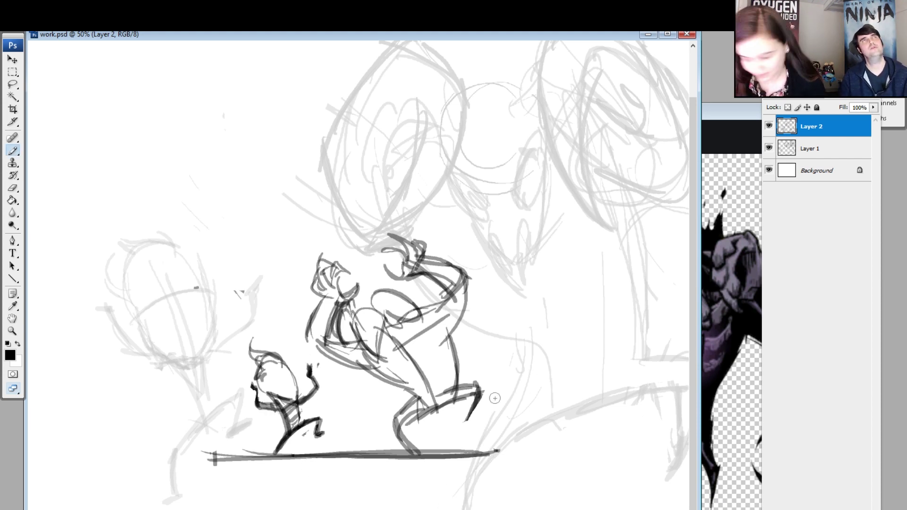
left_click_drag(492, 396, 456, 425)
left_click_drag(492, 237, 494, 451)
mouse_move(206, 255)
left_mouse_down()
mouse_move(220, 479)
mouse_move(207, 475)
mouse_move(506, 226)
left_mouse_up()
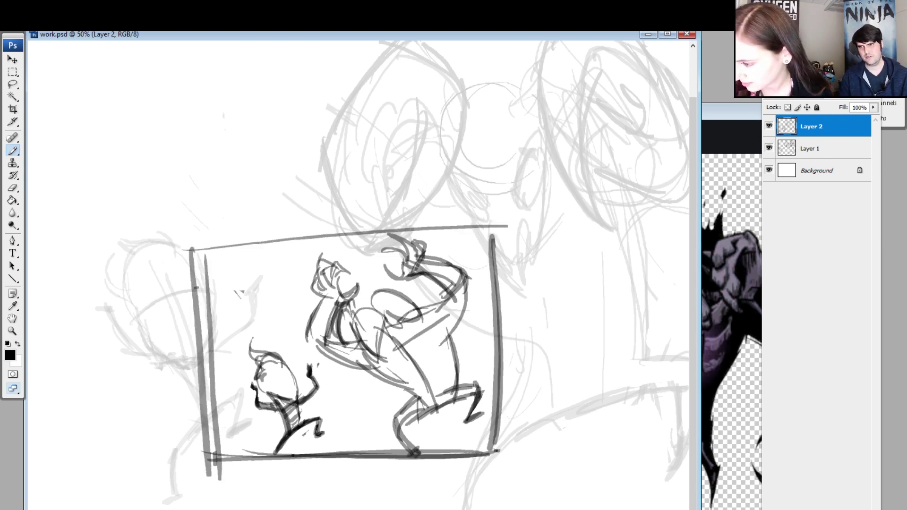
key("ctrl+z")
Draw a new top edge and wider side edges for the frame, then erase most of the inner edge behind the creature.
mouse_move(207, 232)
left_mouse_down()
mouse_move(531, 230)
mouse_move(514, 437)
left_mouse_up()
left_click_drag(525, 243, 526, 463)
left_click_drag(198, 245, 195, 466)
key("e")
left_click_drag(493, 240, 493, 441)
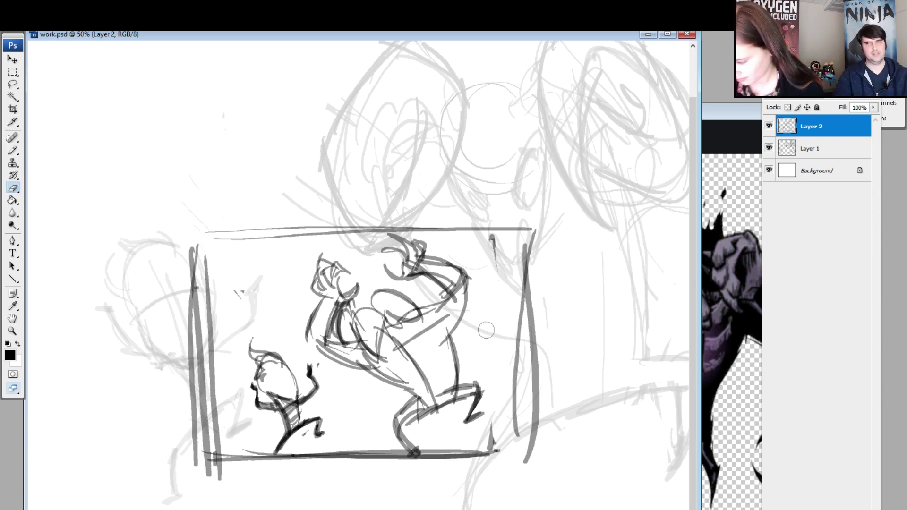
Lasso the creature, scale it up slightly, shift it within the frame, and deselect it.
key("l")
mouse_move(501, 310)
left_mouse_down()
mouse_move(501, 300)
mouse_move(360, 231)
mouse_move(305, 355)
mouse_move(401, 440)
mouse_move(509, 397)
mouse_move(502, 284)
left_mouse_up()
key("ctrl+t")
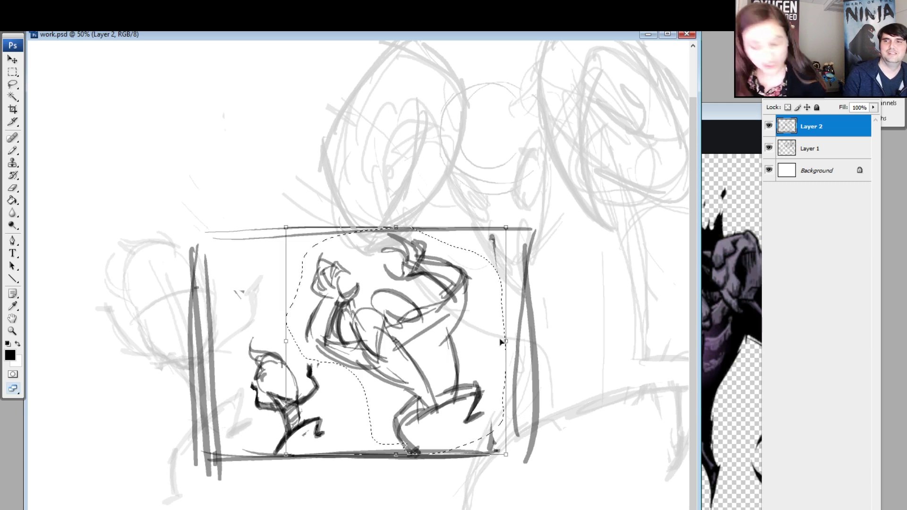
left_click_drag(509, 224, 530, 203)
left_click_drag(483, 300, 487, 310)
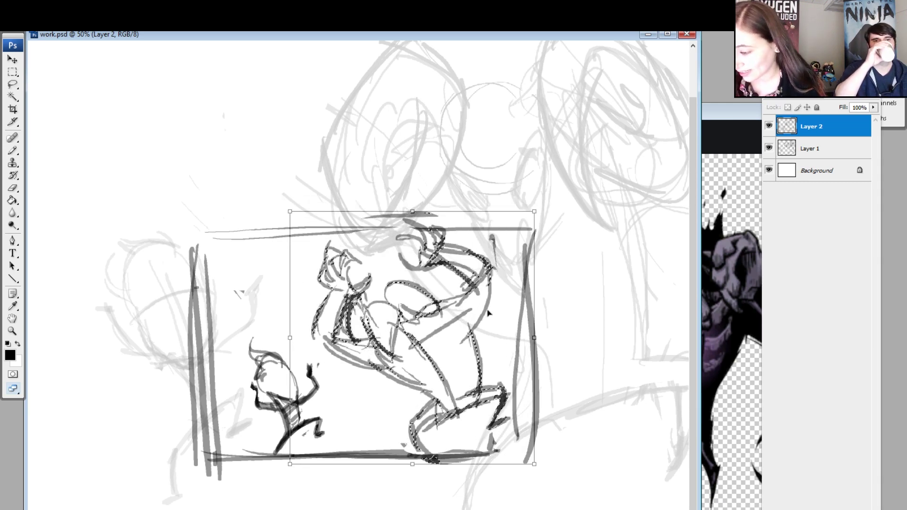
key("Return")
key("ctrl+d")
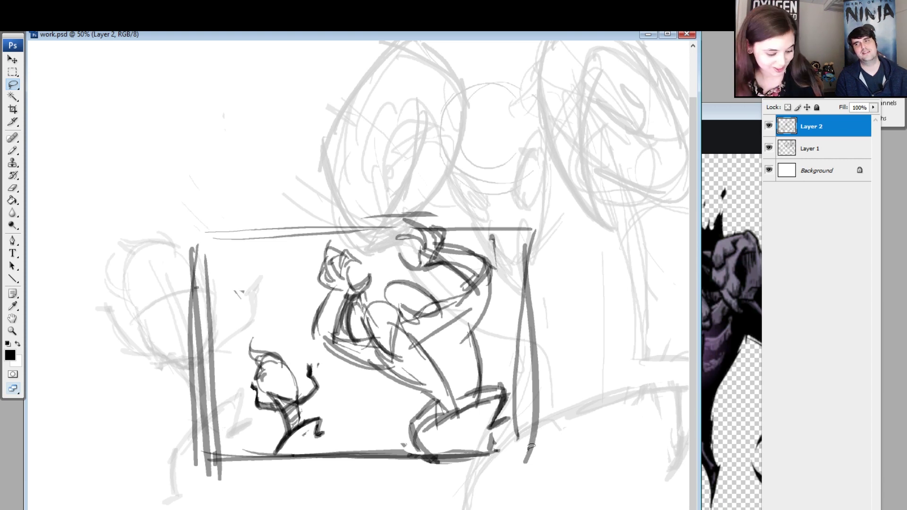
Scribble dark shading over the face side of the tiny figure's head.
key("b")
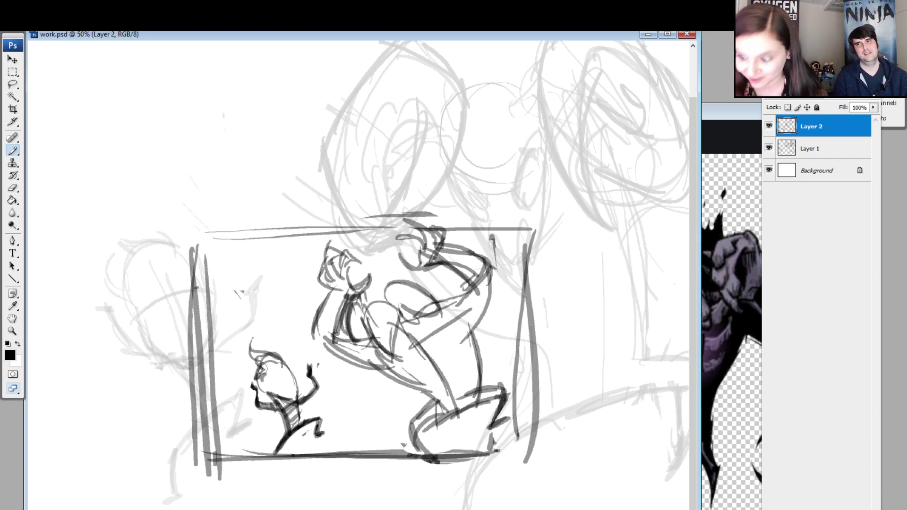
mouse_move(247, 371)
left_mouse_down()
mouse_move(265, 380)
mouse_move(269, 373)
mouse_move(283, 389)
mouse_move(267, 392)
mouse_move(260, 363)
mouse_move(268, 391)
left_mouse_up()
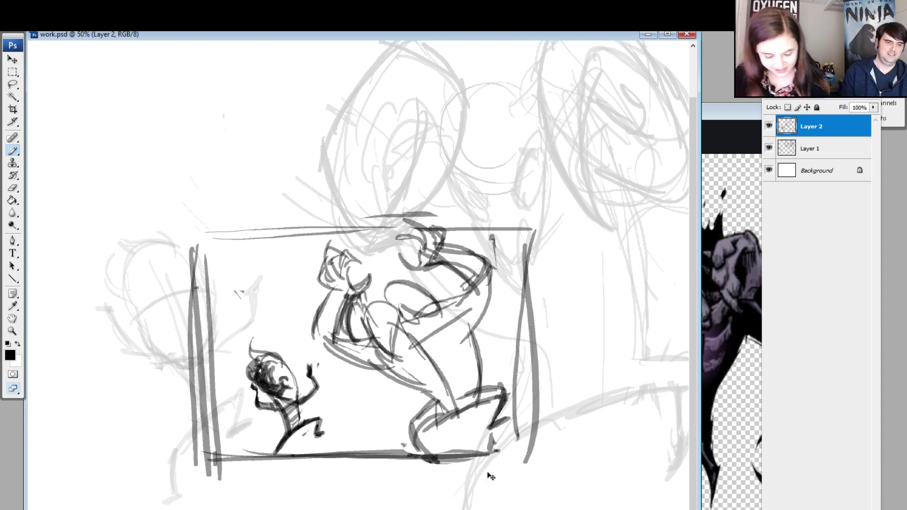
Show the edit history next to the canvas and lengthen its panel to reveal many recent states.
key("ctrl+minus")
key("q")
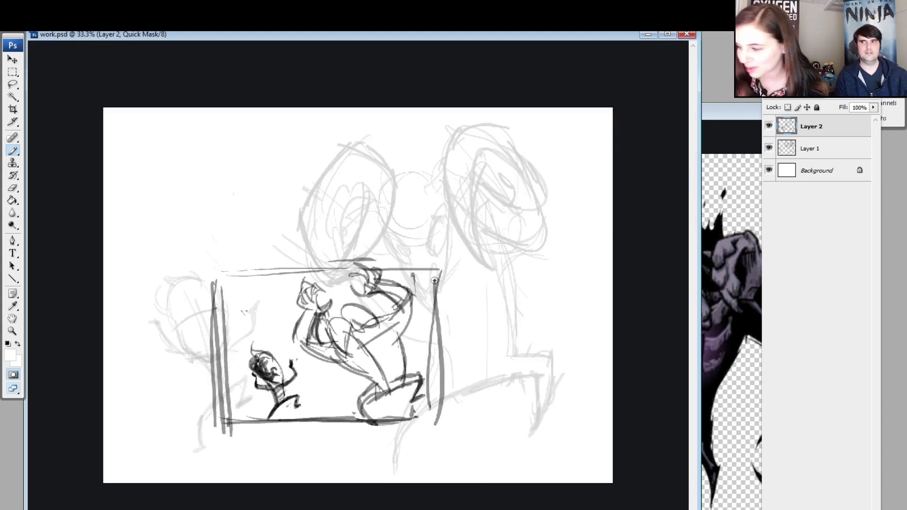
key("q")
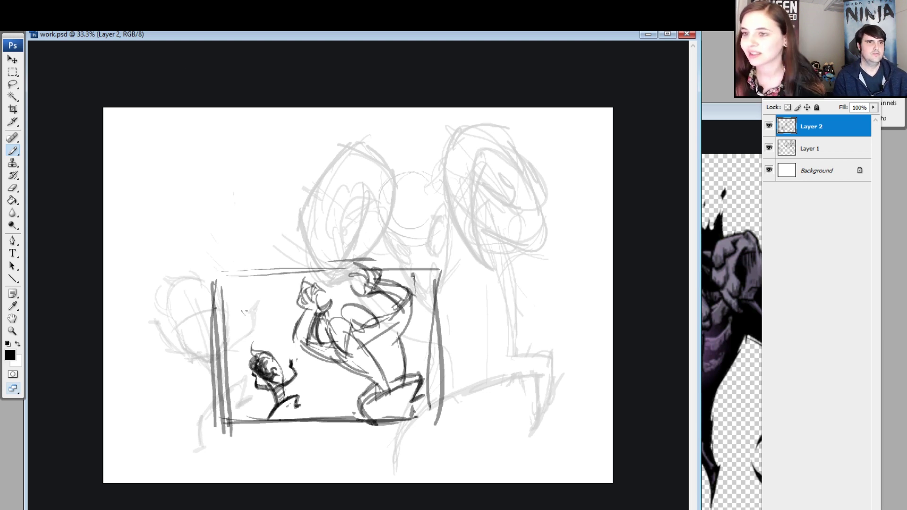
left_click(208, 4)
left_click(158, 122)
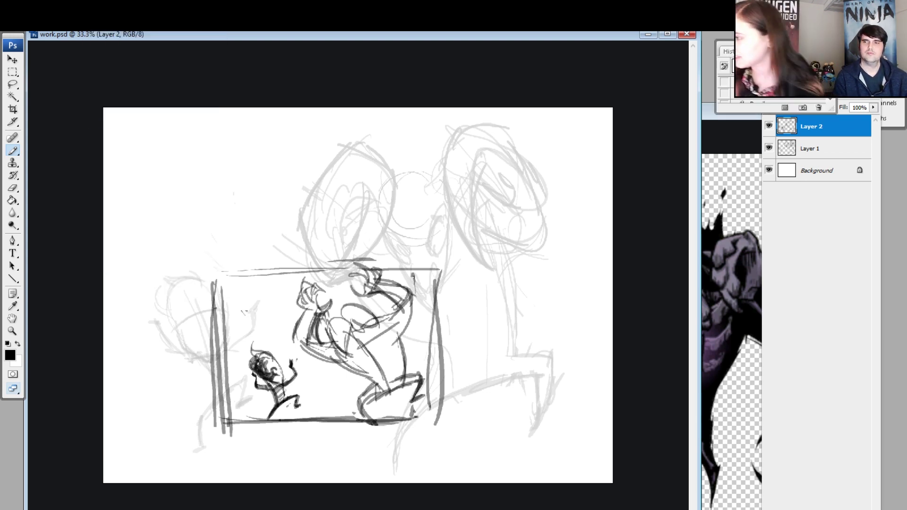
left_click_drag(781, 50, 711, 55)
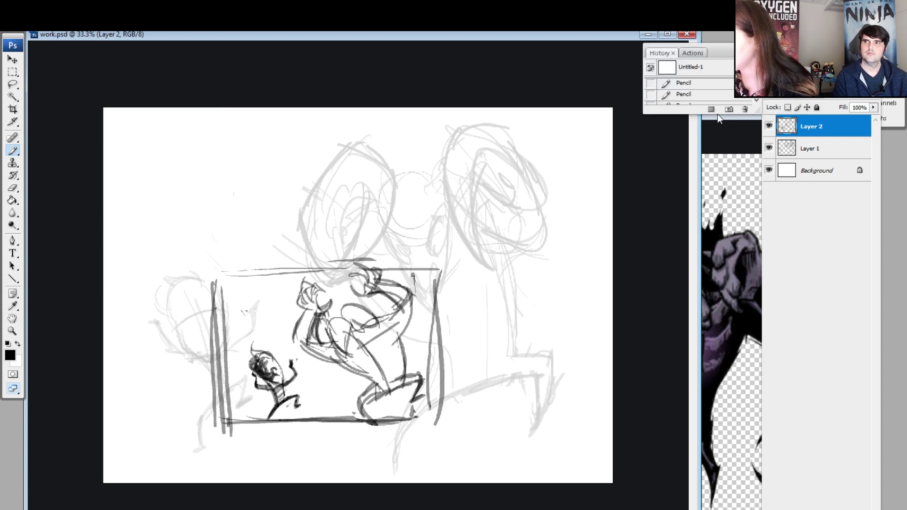
left_click_drag(720, 115, 690, 493)
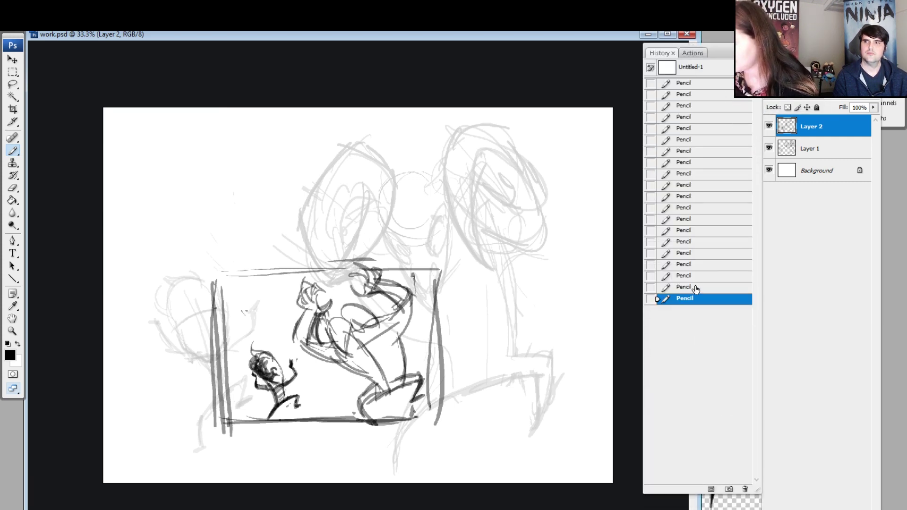
Step the drawing back in its history by two pencil strokes.
left_click(696, 286)
left_click(703, 265)
left_click(704, 278)
Hide the Layers panel and free-transform Layer 2, enlarging the framed thumbnail to nearly the width of the canvas.
key("z")
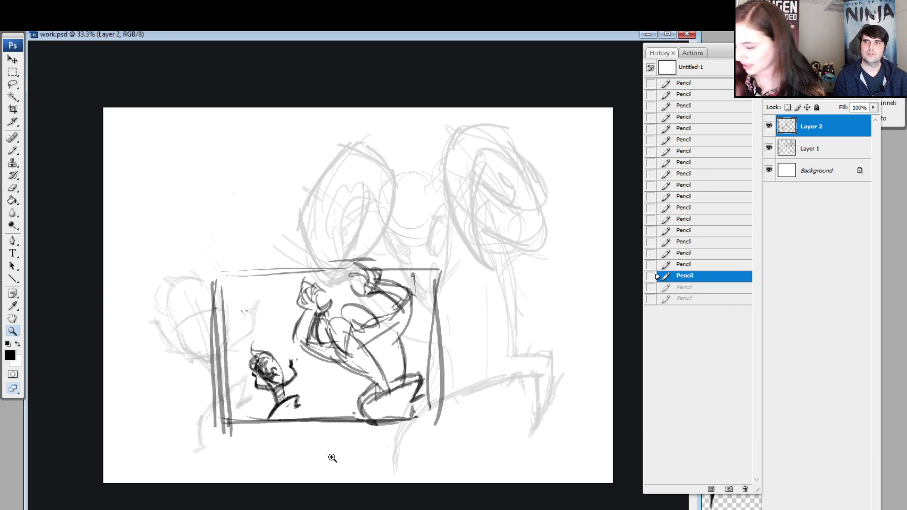
left_click(354, 312)
key("F7")
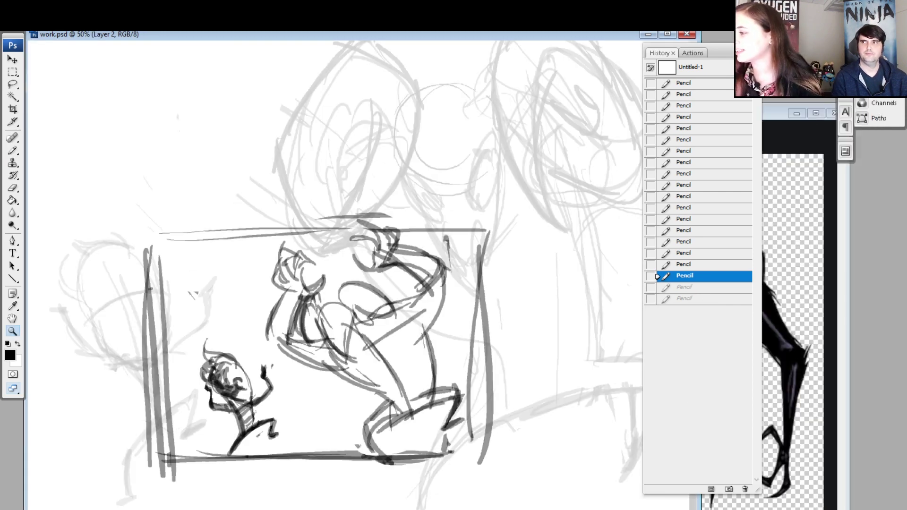
key("ctrl+t")
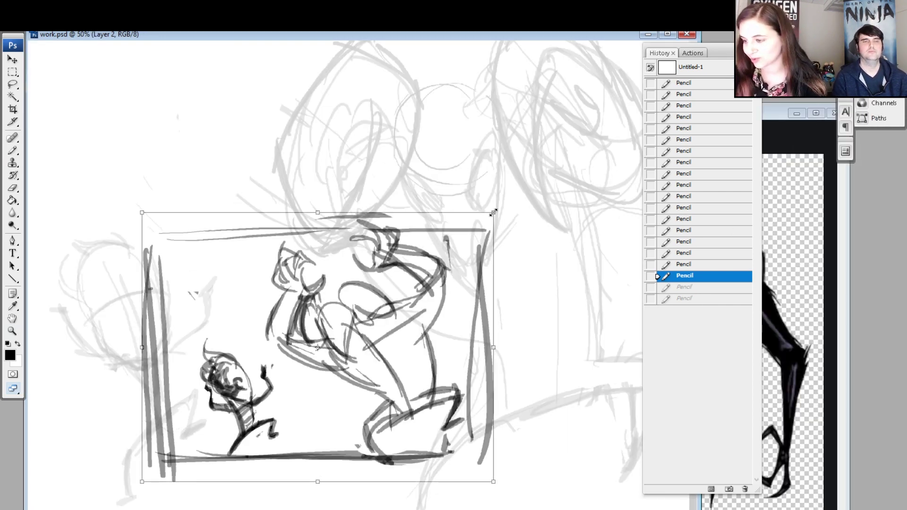
left_click_drag(493, 212, 602, 128)
left_click_drag(144, 480, 29, 508)
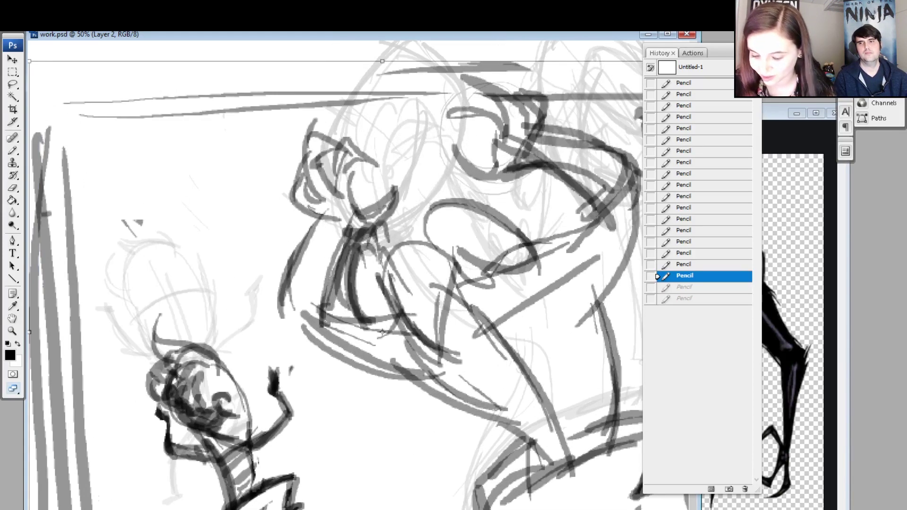
key("ctrl+minus")
key("ctrl+minus")
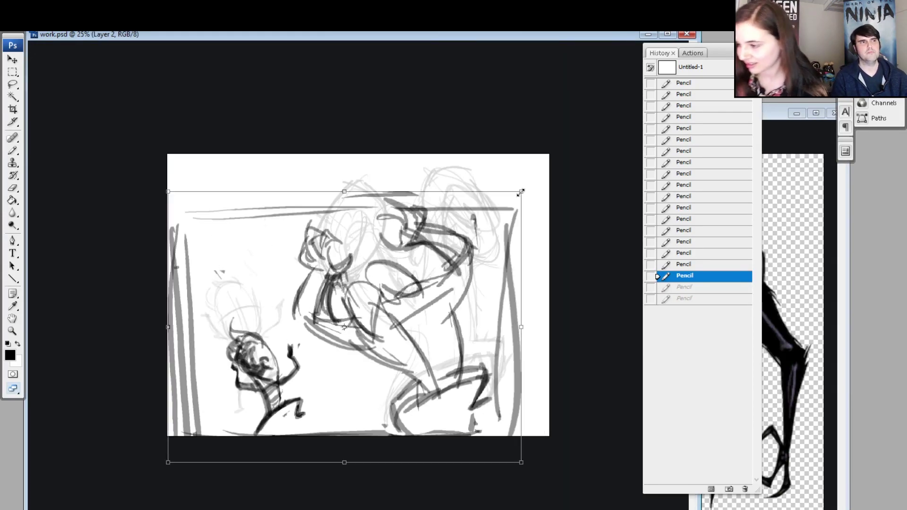
Scale and shift the thumbnail further so its frame fills the whole canvas, and apply the transform.
left_click_drag(521, 192, 541, 177)
mouse_move(419, 326)
left_mouse_down()
mouse_move(419, 301)
mouse_move(419, 310)
left_mouse_up()
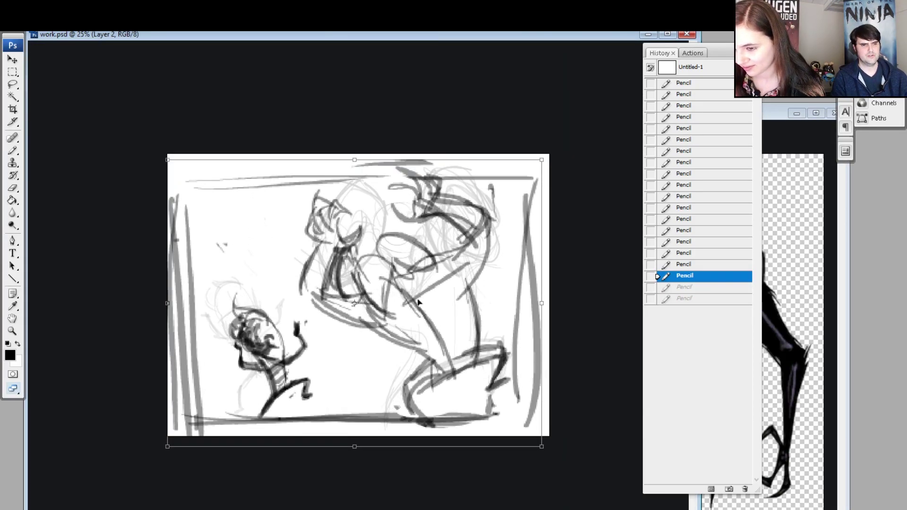
left_click_drag(542, 159, 557, 150)
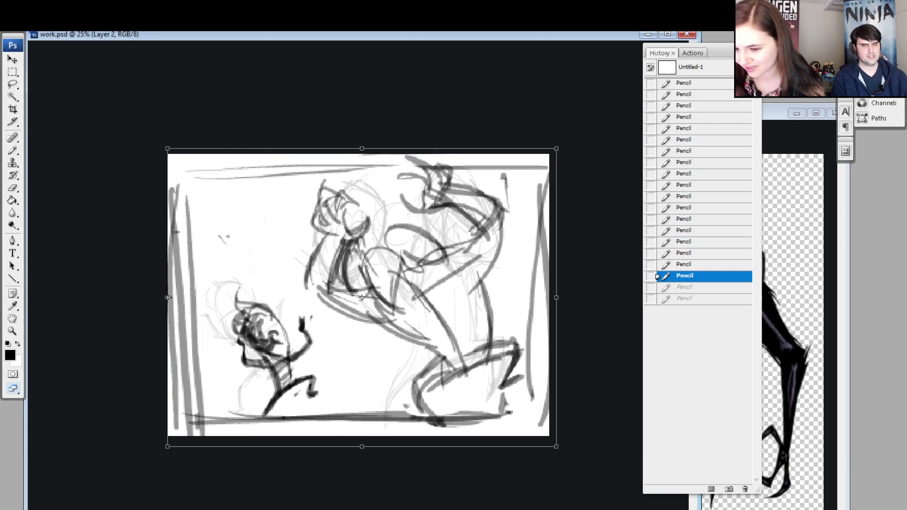
left_click_drag(558, 272, 561, 296)
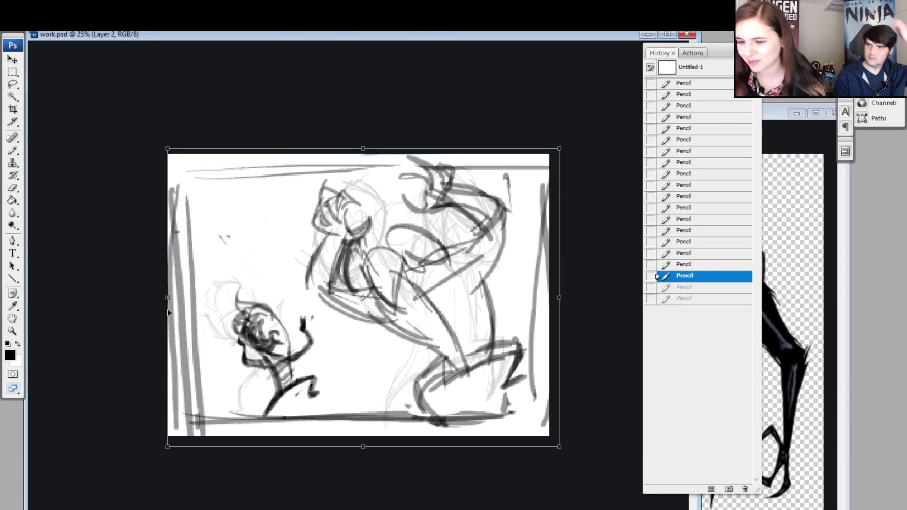
left_click_drag(169, 311, 160, 298)
left_click_drag(361, 431, 358, 437)
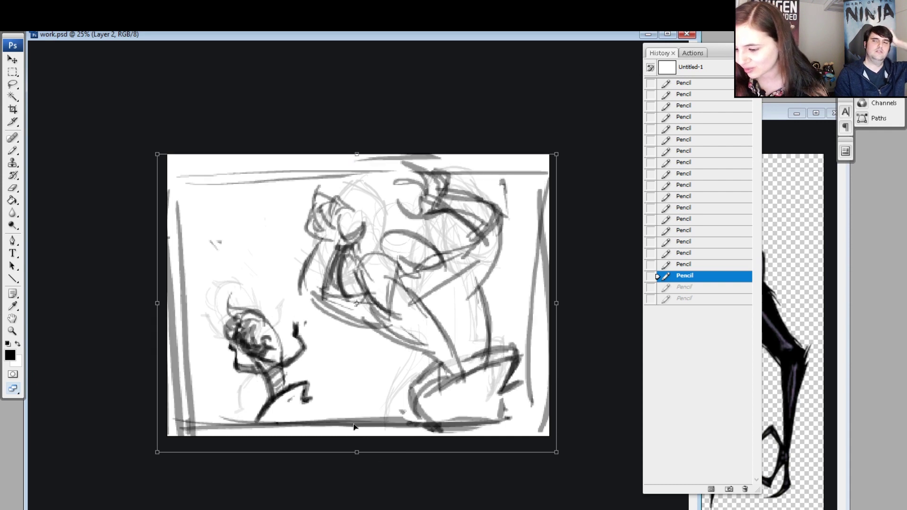
key("Return")
Move the Reanimated_Skeleton_Caves.png reference window slightly aside and return to work.psd with the whole canvas in view.
key("z")
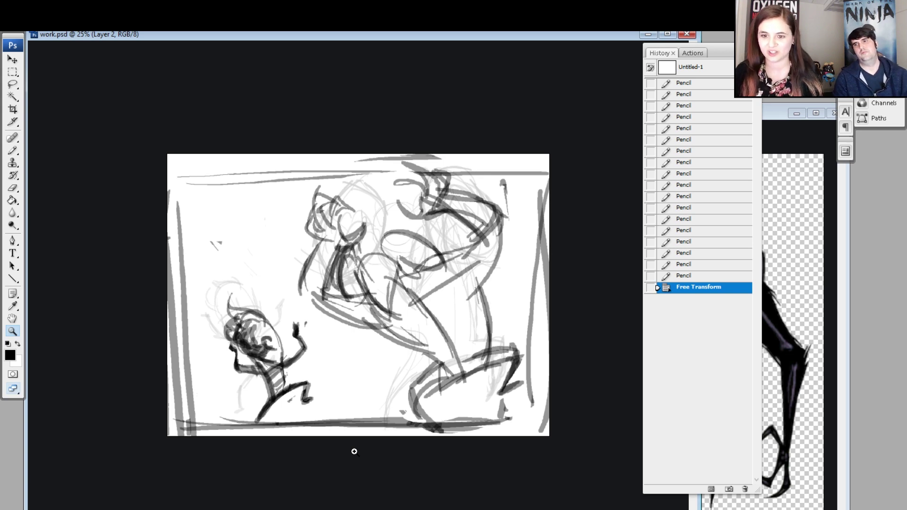
left_click(354, 452)
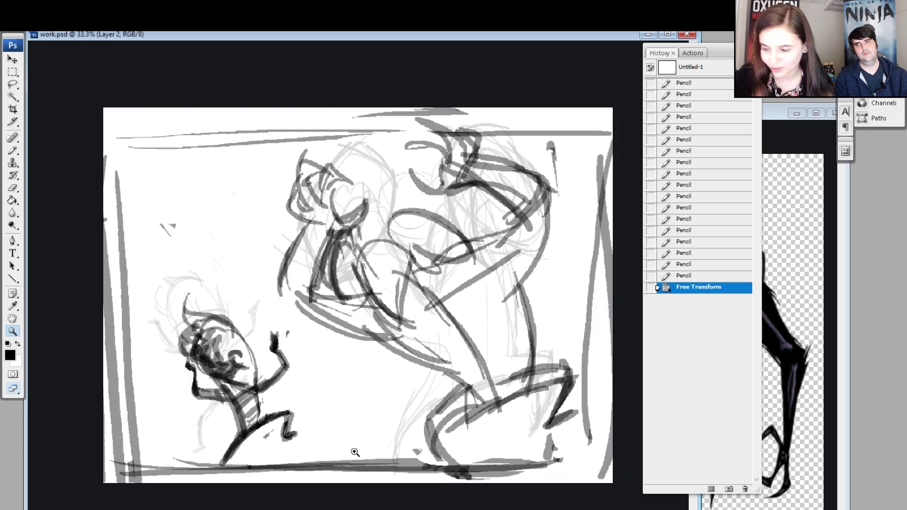
left_click(784, 183)
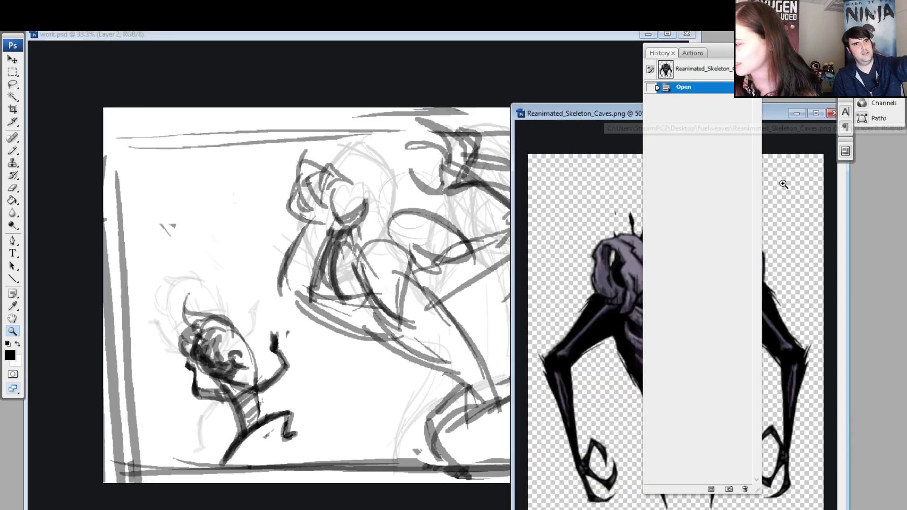
mouse_move(612, 113)
left_mouse_down()
mouse_move(434, 113)
mouse_move(656, 110)
mouse_move(643, 110)
left_mouse_up()
left_click(245, 449)
left_click(245, 449)
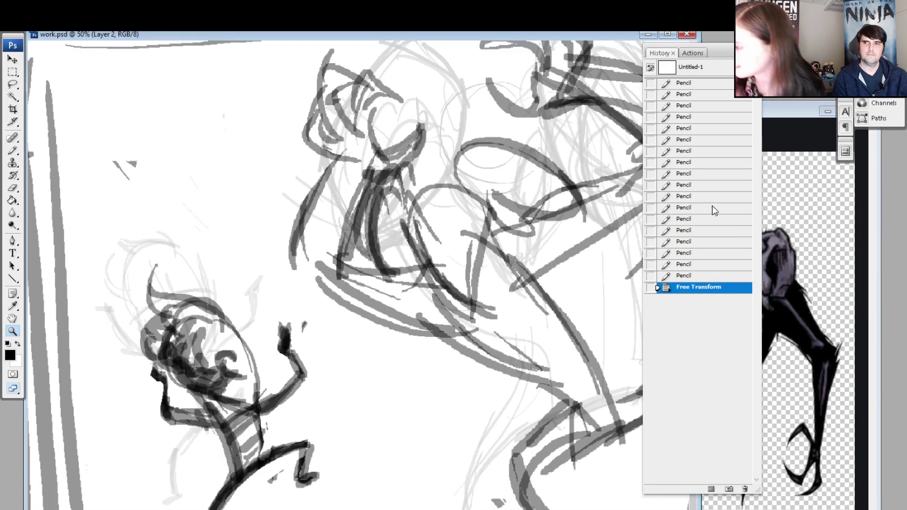
key("ctrl+minus")
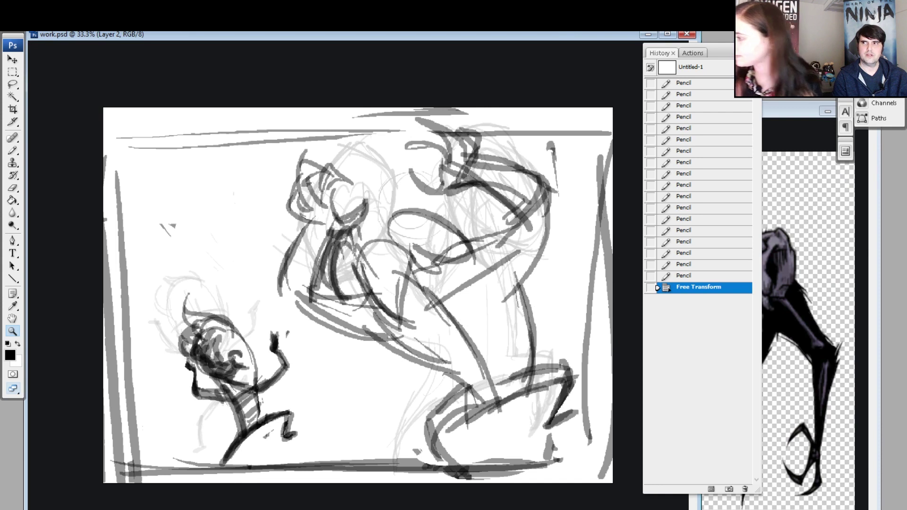
Bring the Layers panel back beside the canvas and hide Layer 1.
left_click_drag(870, 87, 762, 109)
left_click(756, 178)
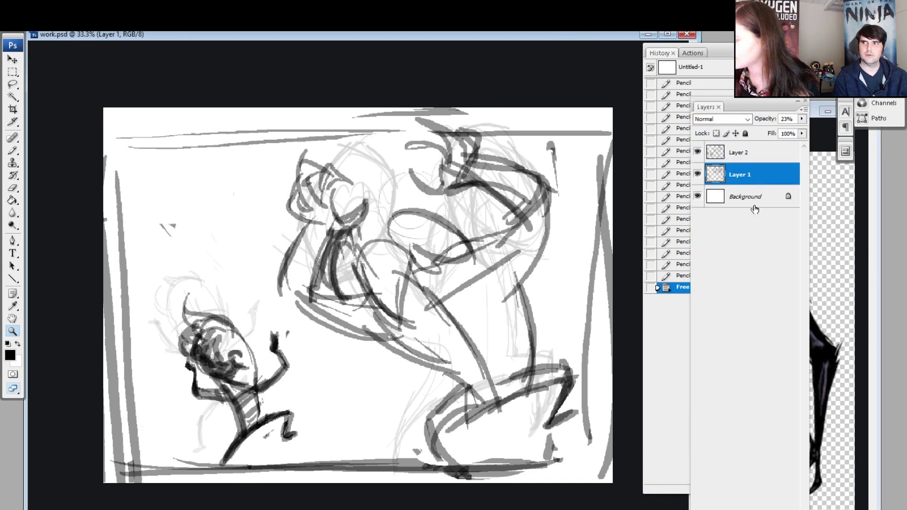
left_click(697, 175)
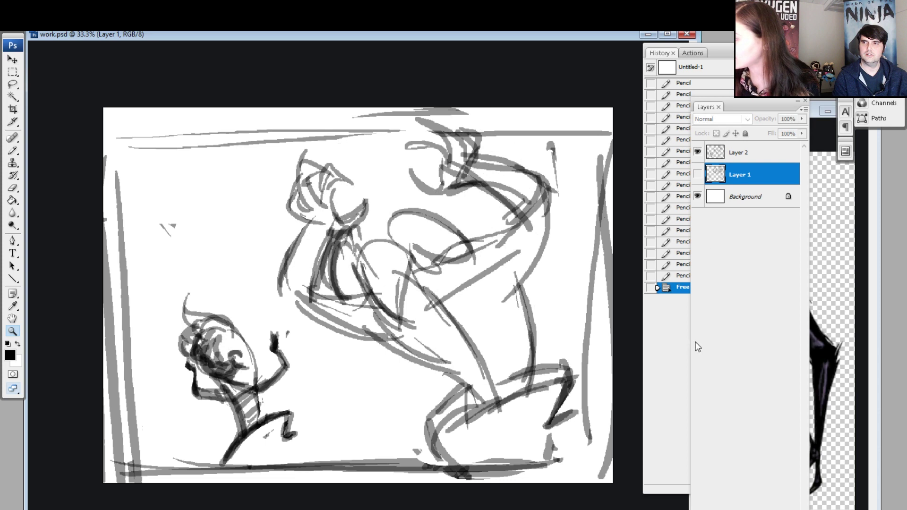
Add a new layer above Layer 2, lower Layer 2's opacity to 60%, and make the new layer active.
left_click(756, 152)
left_click(765, 178)
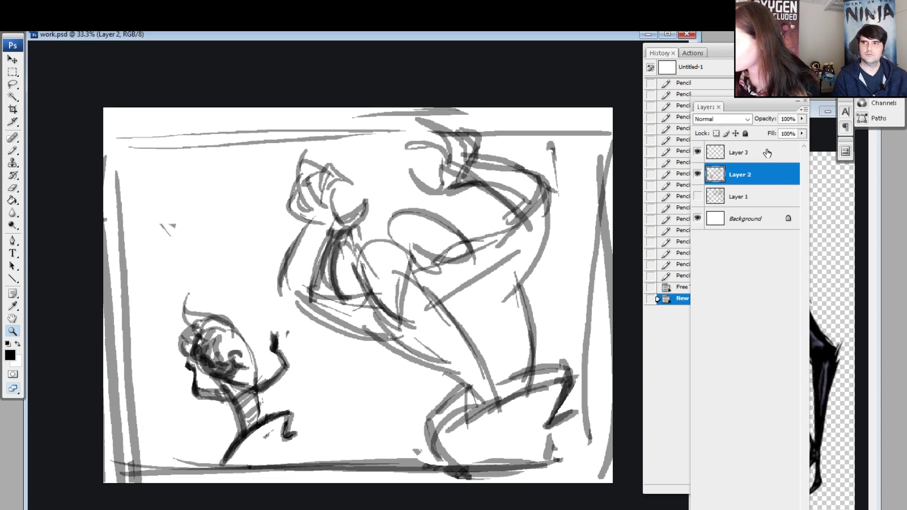
left_click_drag(766, 121, 759, 132)
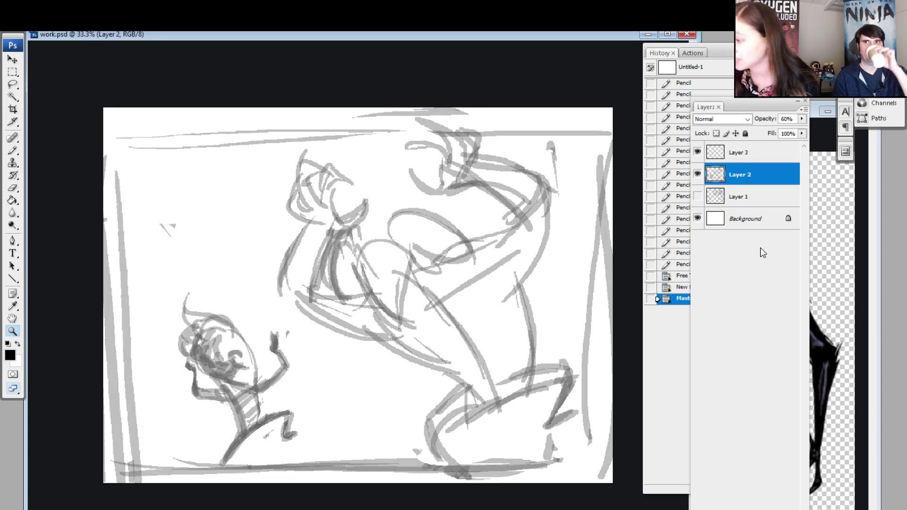
left_click(763, 152)
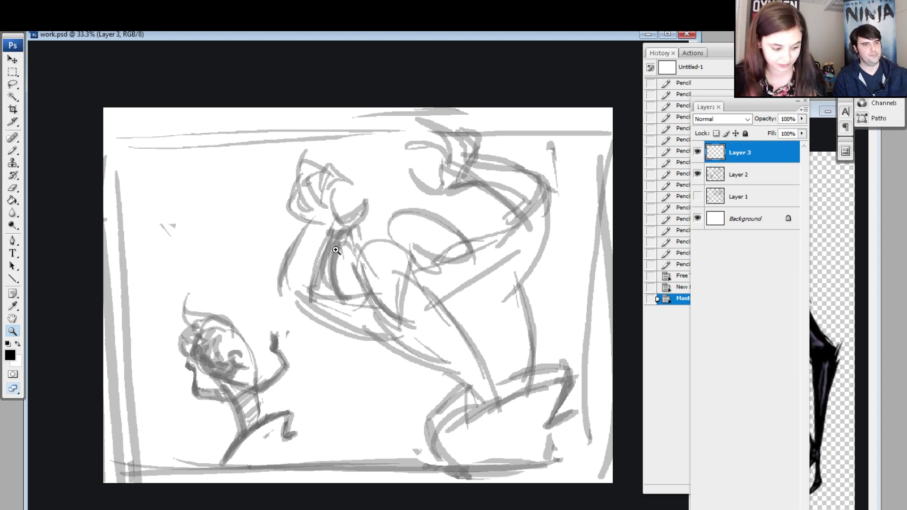
Bring the skeleton reference image over the enlarged sketch and move the History and Layers panels farther out of the way.
key("b")
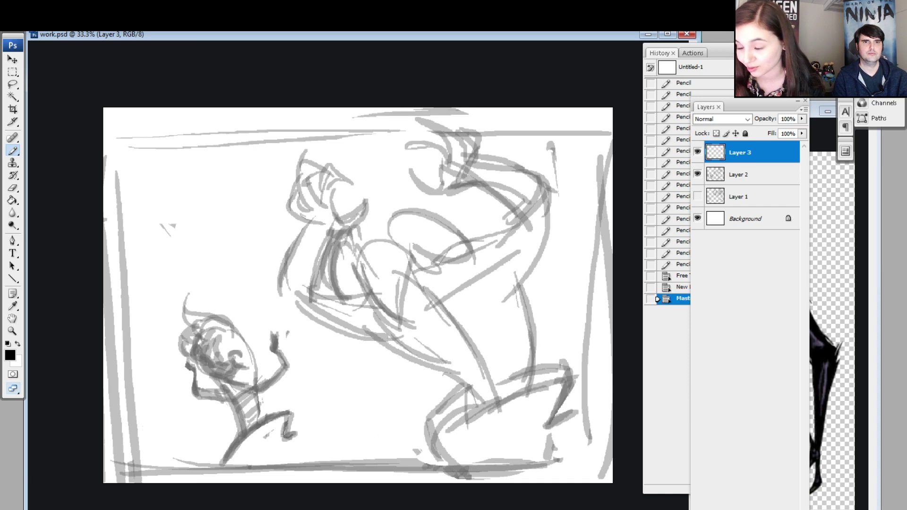
key("z")
left_click(440, 237)
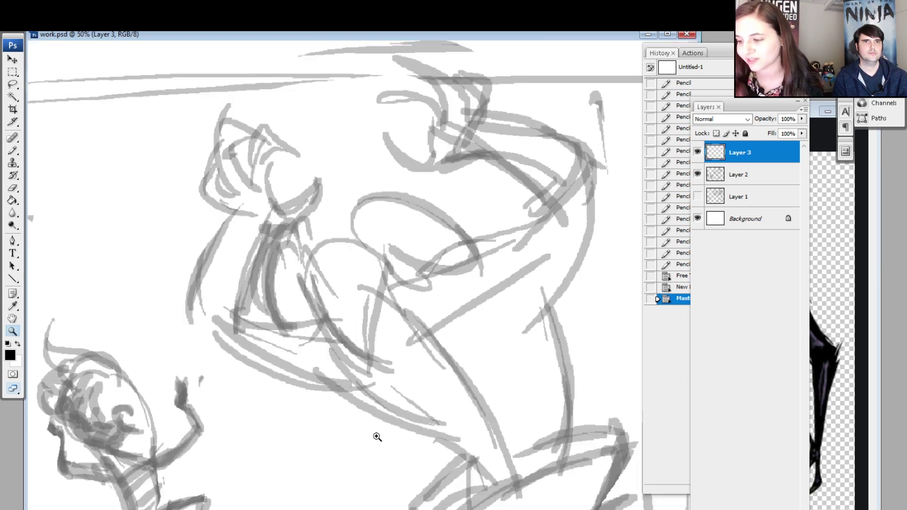
left_click(373, 290)
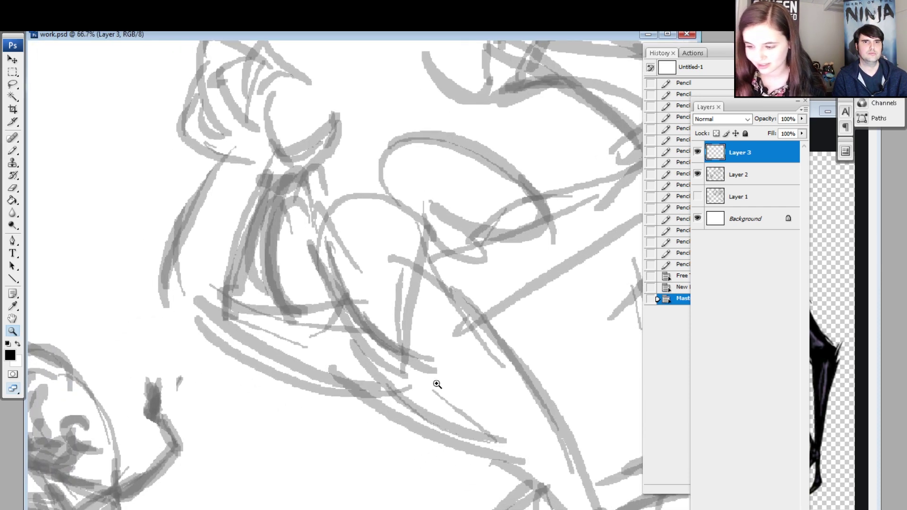
key("b")
left_click_drag(818, 111, 556, 157)
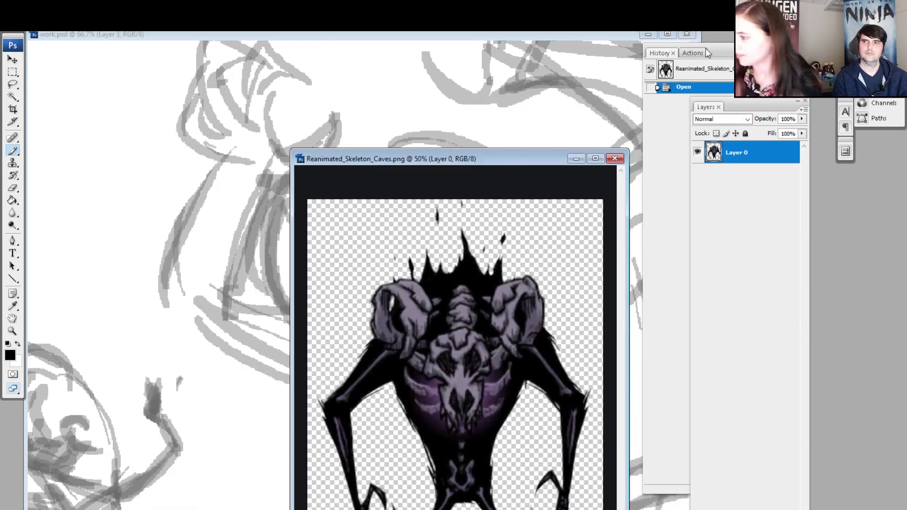
left_click_drag(717, 51, 702, 30)
left_click_drag(769, 103, 813, 39)
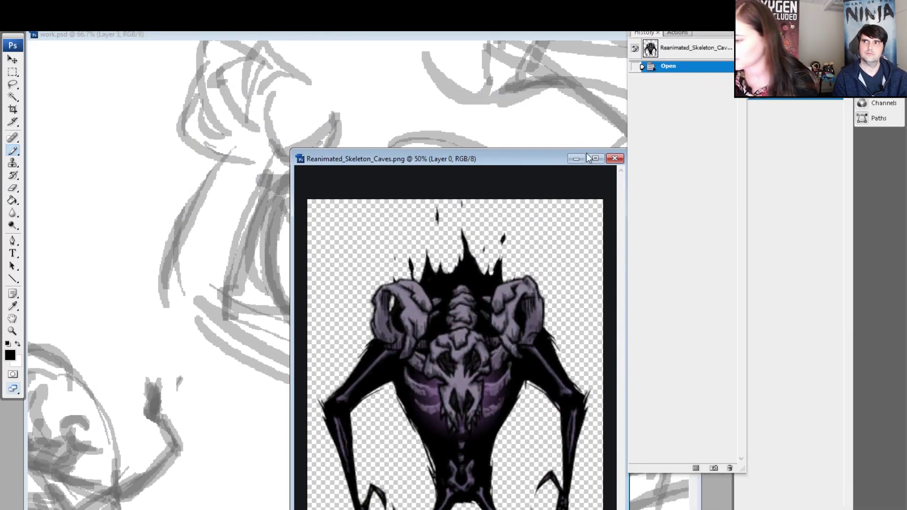
Shrink the skeleton reference window, place it over the lower part of the sketch, and undo a stray mark on Layer 3.
left_click_drag(520, 159, 585, 172)
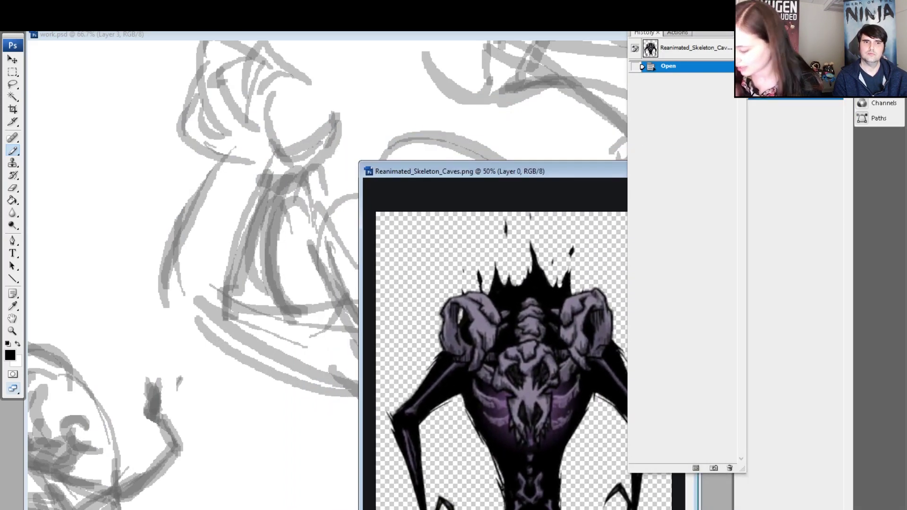
left_click_drag(699, 509, 616, 459)
mouse_move(522, 171)
left_mouse_down()
mouse_move(644, 197)
mouse_move(431, 331)
mouse_move(440, 330)
left_mouse_up()
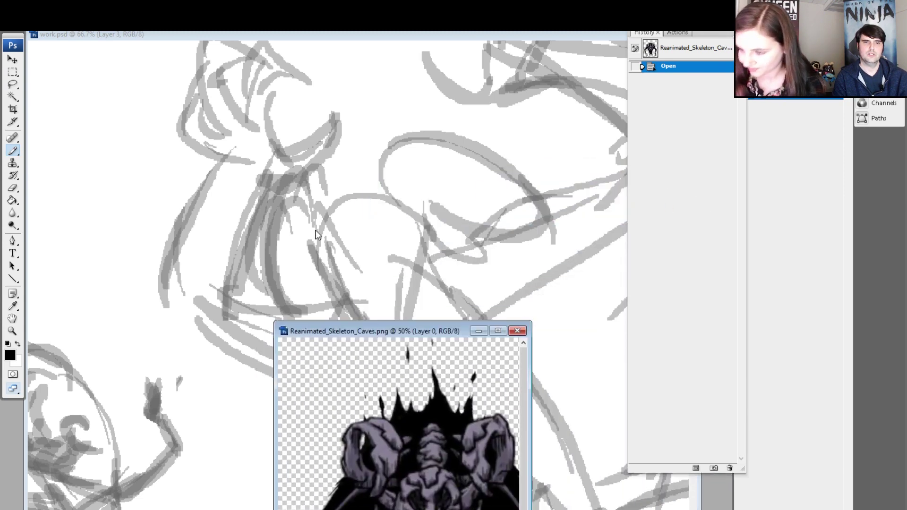
left_click(318, 231)
key("ctrl+z")
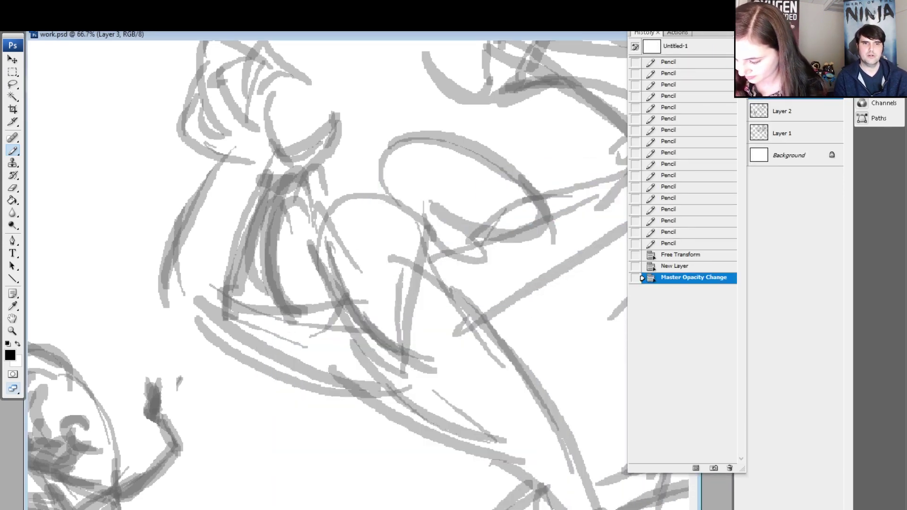
Park the skeleton reference window beside the sketch, shorten the History panel, and reposition the Layers panel to keep the reference visible.
key("ctrl+Tab")
left_click_drag(424, 331, 710, 316)
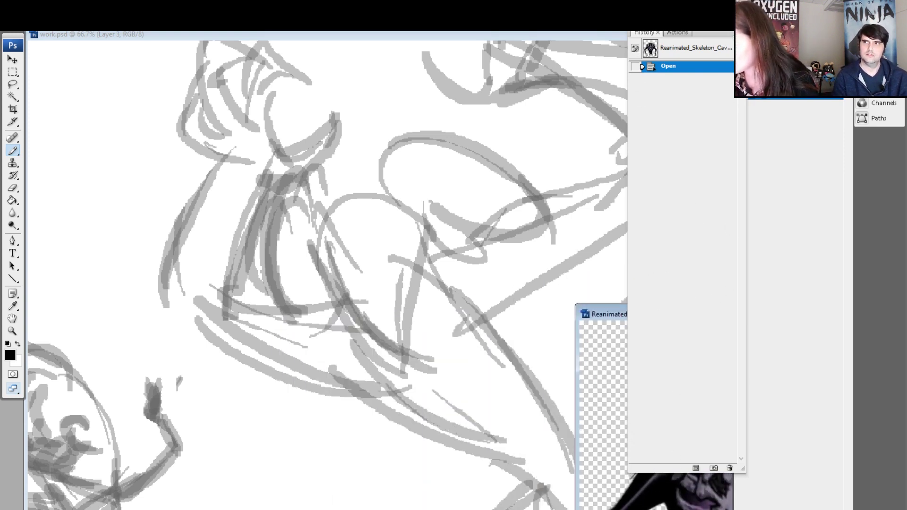
left_click_drag(669, 475, 678, 284)
left_click_drag(780, 45, 808, 192)
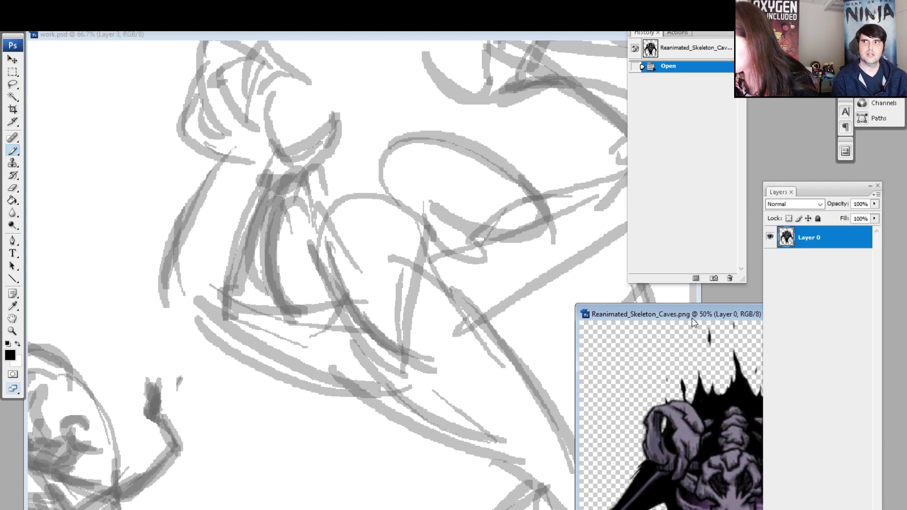
left_click(347, 253)
left_click_drag(320, 229, 338, 283)
key("ctrl+z")
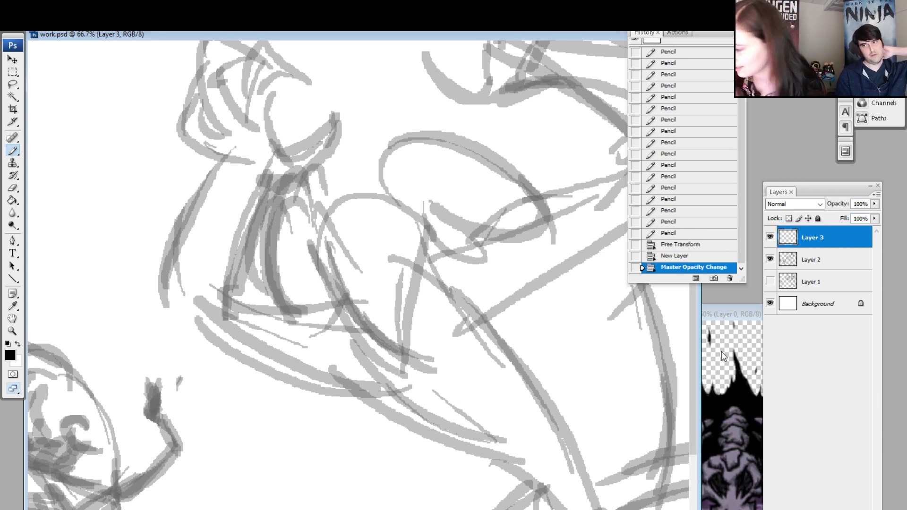
Narrow the work.psd window, shift the sketch within it, and move the skeleton reference window beside it so the figure is fully visible.
left_click(713, 313)
left_click(640, 302)
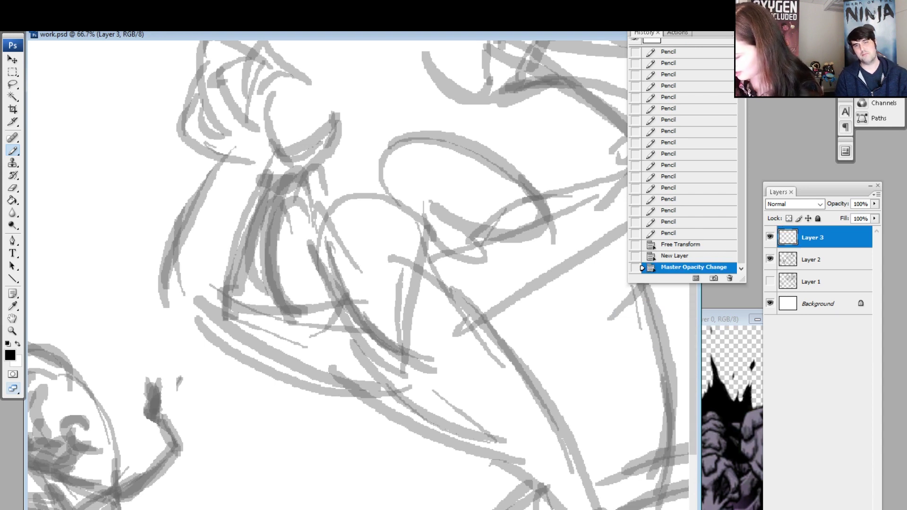
left_click_drag(700, 302, 531, 302)
scroll(272, 275, "right", 3)
scroll(272, 275, "right", 1)
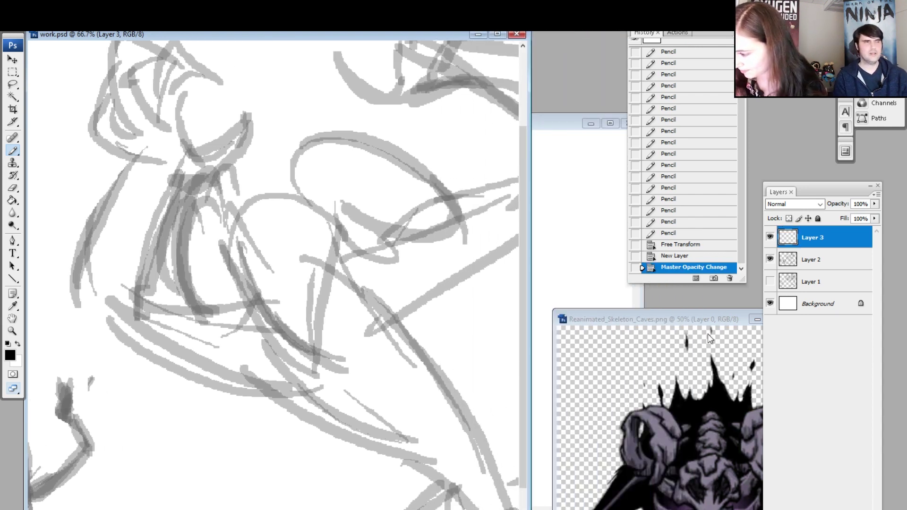
left_click_drag(708, 321, 668, 320)
Draw the creature's skull on Layer 3 over the rough head: the cheek edges, the brow and the curved cranium.
left_click(249, 282)
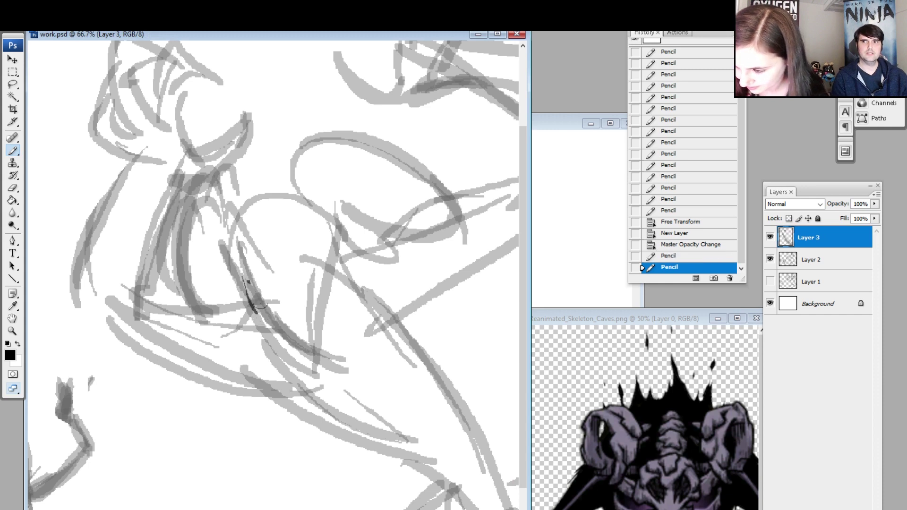
left_click_drag(228, 254, 252, 329)
mouse_move(245, 310)
left_mouse_down()
mouse_move(256, 331)
mouse_move(264, 326)
left_mouse_up()
left_click_drag(320, 299, 324, 310)
mouse_move(326, 307)
left_mouse_down()
mouse_move(337, 301)
mouse_move(315, 227)
left_mouse_up()
mouse_move(318, 228)
left_mouse_down()
mouse_move(347, 264)
mouse_move(341, 252)
left_mouse_up()
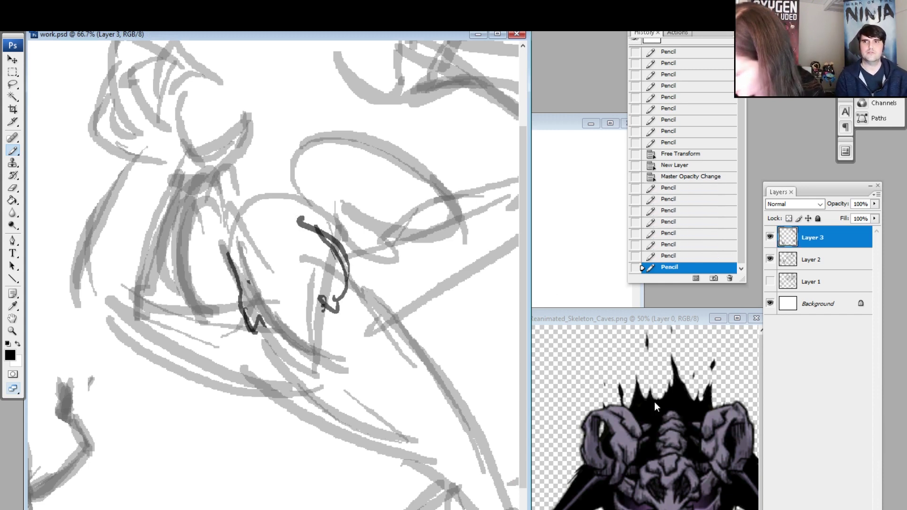
mouse_move(246, 295)
left_mouse_down()
mouse_move(223, 238)
mouse_move(265, 188)
mouse_move(329, 231)
mouse_move(332, 209)
left_mouse_up()
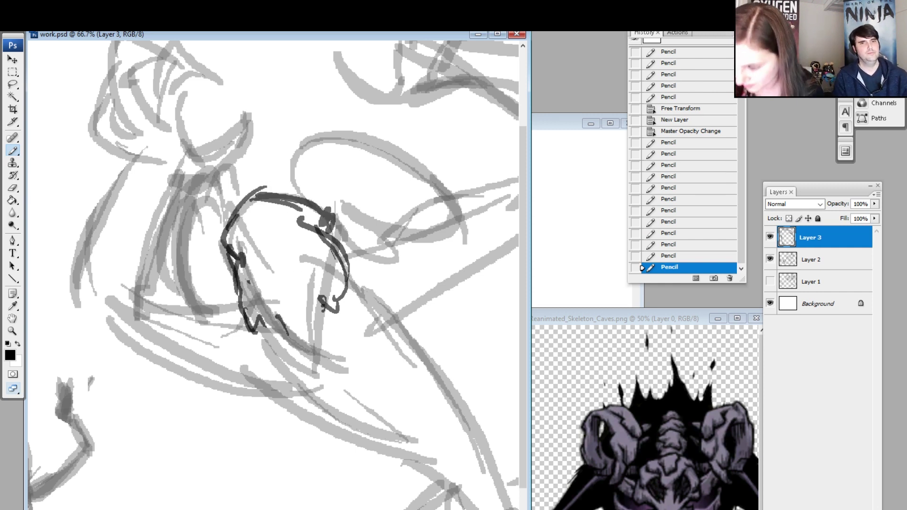
Sketch the skull's snout with two dark nostril cavities, the upper jaw edge and a row of jagged teeth.
left_click_drag(279, 317, 283, 352)
left_click_drag(272, 326, 304, 362)
left_click_drag(276, 336, 303, 354)
mouse_move(303, 352)
left_mouse_down()
mouse_move(283, 310)
mouse_move(310, 354)
left_mouse_up()
mouse_move(302, 312)
left_mouse_down()
mouse_move(314, 345)
mouse_move(303, 310)
mouse_move(311, 351)
left_mouse_up()
mouse_move(263, 328)
left_mouse_down()
mouse_move(263, 352)
mouse_move(305, 381)
mouse_move(319, 368)
mouse_move(321, 396)
left_mouse_up()
mouse_move(310, 362)
left_mouse_down()
mouse_move(337, 387)
mouse_move(333, 360)
mouse_move(333, 380)
left_mouse_up()
mouse_move(314, 296)
left_mouse_down()
mouse_move(347, 318)
mouse_move(338, 349)
left_mouse_up()
left_click_drag(346, 311, 336, 380)
left_click_drag(343, 347, 335, 388)
Erase the messy lines along the right side of the snout and redraw its edge with jagged teeth.
key("e")
left_click_drag(327, 313, 337, 373)
mouse_move(331, 343)
left_mouse_down()
mouse_move(326, 388)
mouse_move(342, 388)
left_mouse_up()
key("b")
mouse_move(348, 364)
left_mouse_down()
mouse_move(336, 397)
mouse_move(338, 379)
left_mouse_up()
mouse_move(354, 346)
left_mouse_down()
mouse_move(339, 365)
mouse_move(344, 338)
left_mouse_up()
mouse_move(323, 380)
left_mouse_down()
mouse_move(305, 401)
mouse_move(281, 381)
left_mouse_up()
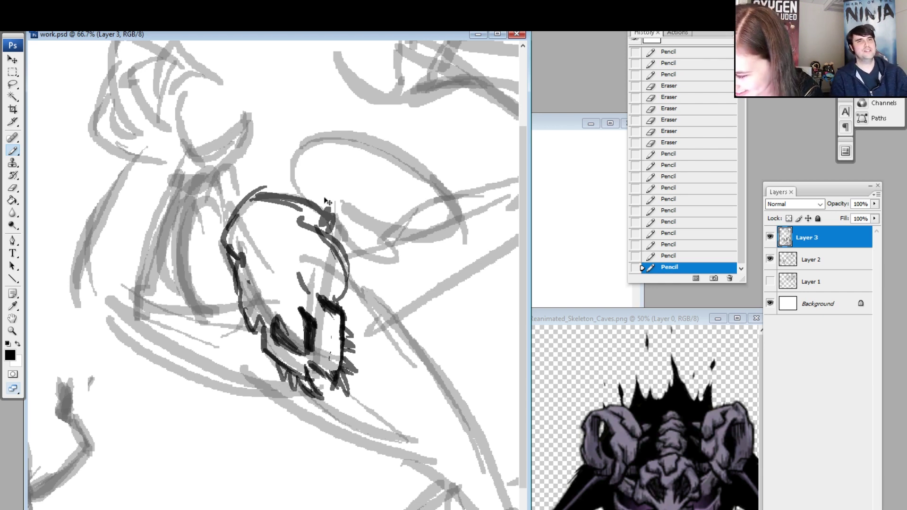
Draw two dark, slanted eye sockets on the skull and add a jagged crack on its forehead.
mouse_move(298, 273)
left_mouse_down()
mouse_move(302, 302)
mouse_move(312, 302)
mouse_move(318, 270)
left_mouse_up()
mouse_move(309, 276)
left_mouse_down()
mouse_move(316, 288)
mouse_move(297, 266)
mouse_move(297, 242)
left_mouse_up()
mouse_move(295, 264)
left_mouse_down()
mouse_move(303, 231)
mouse_move(313, 243)
left_mouse_up()
mouse_move(305, 236)
left_mouse_down()
mouse_move(330, 247)
mouse_move(320, 250)
mouse_move(318, 276)
mouse_move(316, 246)
mouse_move(293, 267)
left_mouse_up()
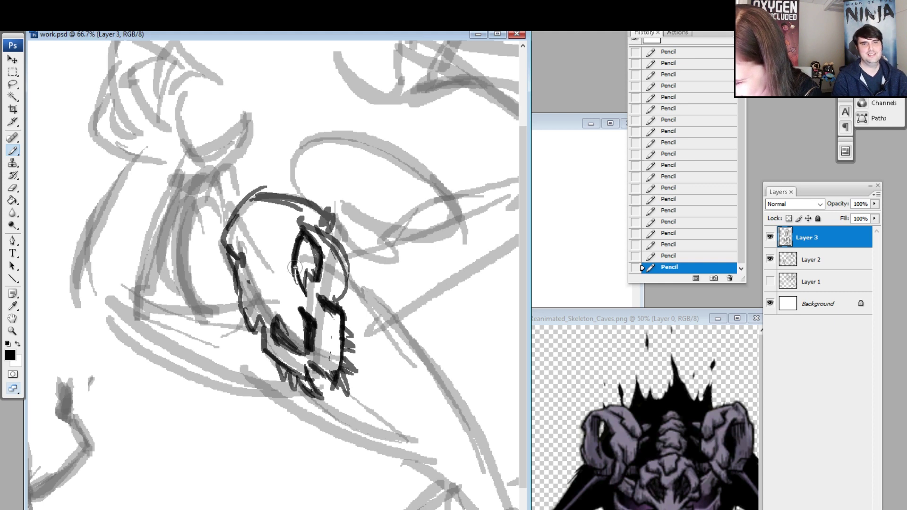
mouse_move(234, 259)
left_mouse_down()
mouse_move(263, 293)
mouse_move(238, 288)
mouse_move(232, 272)
mouse_move(265, 307)
mouse_move(250, 281)
left_mouse_up()
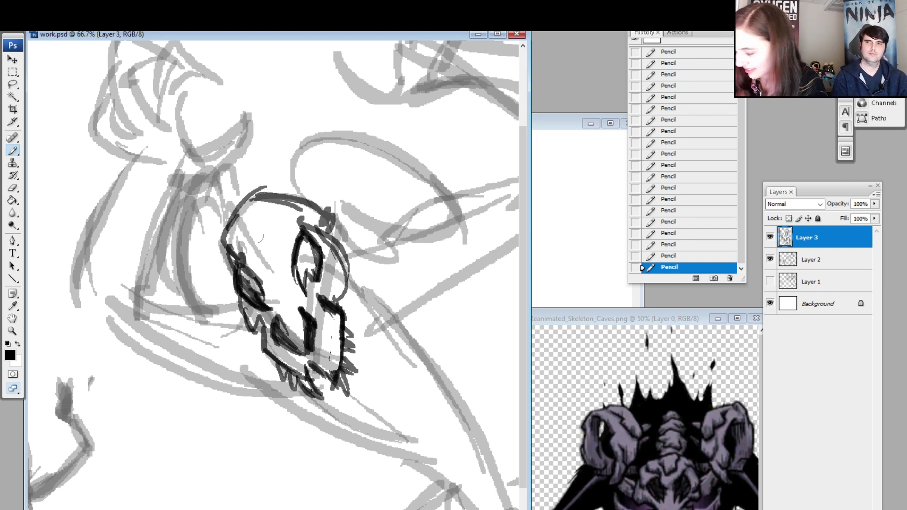
mouse_move(261, 238)
left_mouse_down()
mouse_move(245, 229)
mouse_move(276, 192)
left_mouse_up()
Thicken the outline on both sides of the skull and extend the right side into a pointed cheekbone.
mouse_move(383, 240)
left_mouse_down()
mouse_move(355, 343)
mouse_move(357, 321)
left_mouse_up()
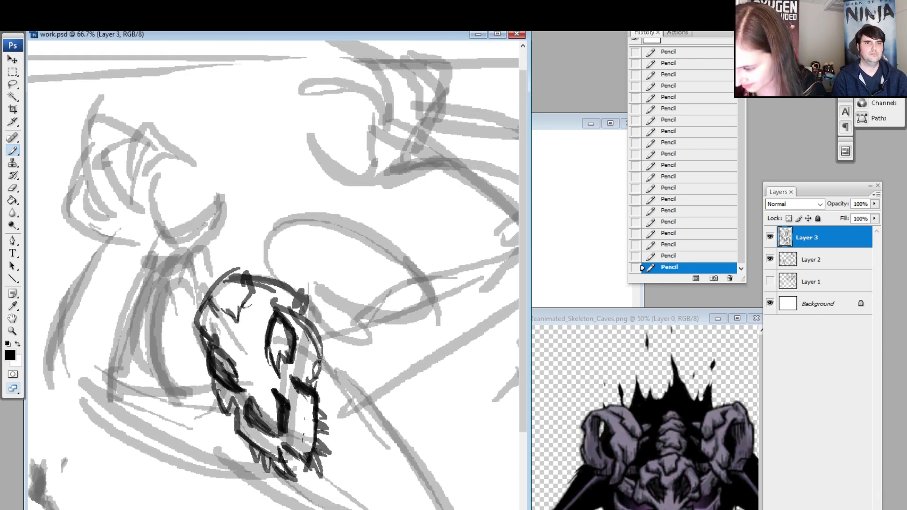
mouse_move(312, 381)
left_mouse_down()
mouse_move(331, 354)
mouse_move(280, 282)
left_mouse_up()
left_click_drag(308, 312, 260, 273)
left_click_drag(195, 316, 211, 398)
right_click(393, 261)
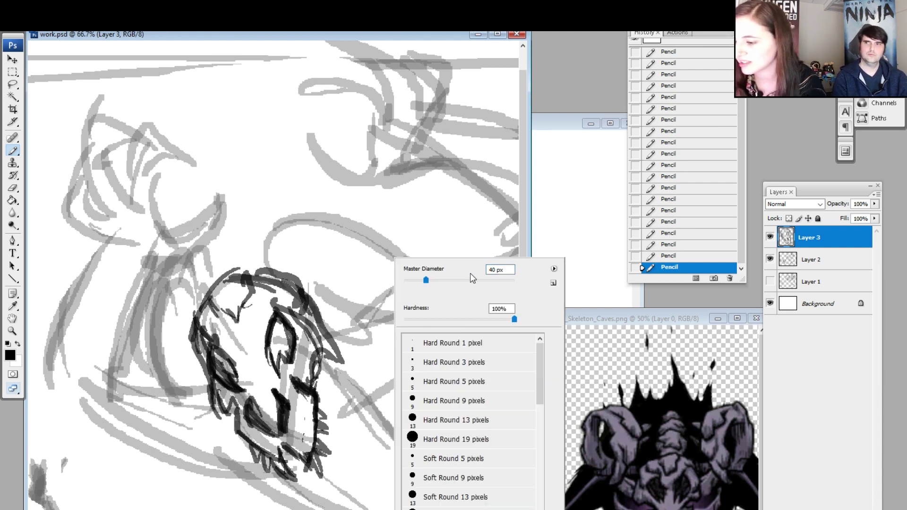
left_click(307, 298)
left_click_drag(297, 287, 341, 363)
Erase the surplus lines inside the right brow and around the left cheek of the skull.
key("e")
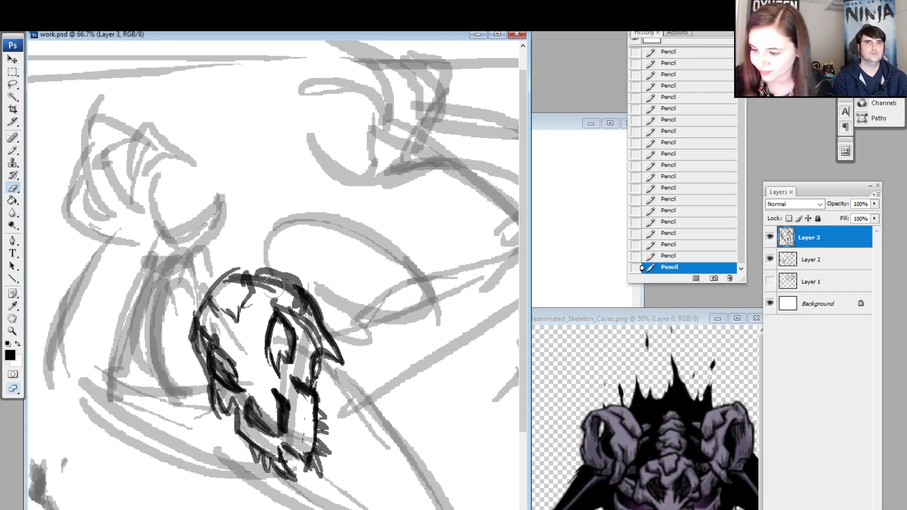
mouse_move(270, 290)
left_mouse_down()
mouse_move(303, 305)
mouse_move(314, 323)
mouse_move(309, 350)
left_mouse_up()
mouse_move(206, 366)
left_mouse_down()
mouse_move(199, 326)
mouse_move(225, 406)
left_mouse_up()
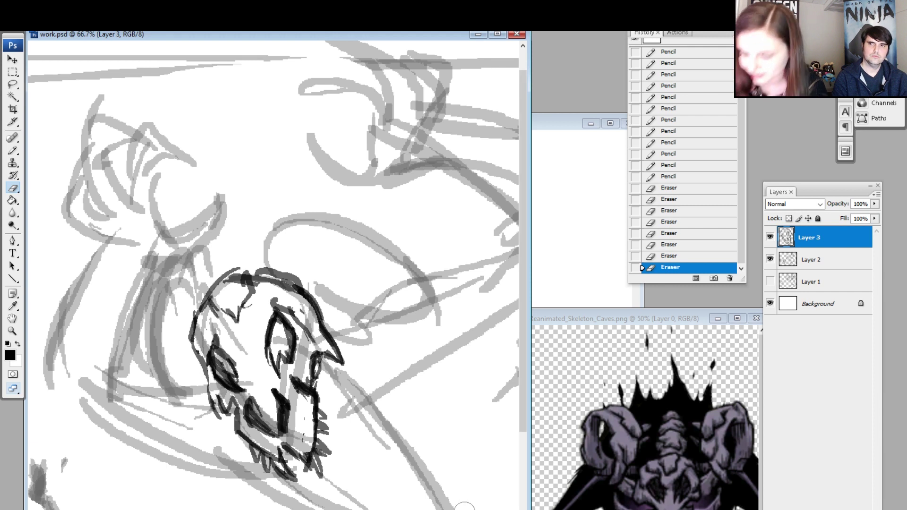
Redraw the left cheekbone with a jagged lower edge and darken the contour over the cranium to the right cheekbone.
key("b")
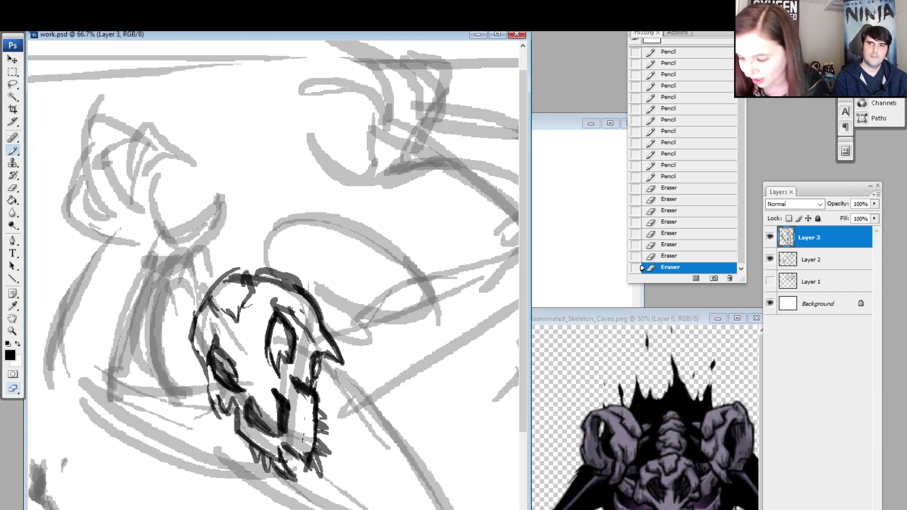
left_click_drag(216, 397, 230, 412)
left_click_drag(235, 395, 218, 413)
mouse_move(229, 396)
left_mouse_down()
mouse_move(216, 415)
mouse_move(201, 394)
left_mouse_up()
left_click_drag(206, 374, 202, 399)
mouse_move(206, 373)
left_mouse_down()
mouse_move(200, 401)
mouse_move(220, 417)
mouse_move(225, 396)
mouse_move(193, 344)
mouse_move(191, 362)
left_mouse_up()
mouse_move(232, 269)
left_mouse_down()
mouse_move(190, 340)
mouse_move(203, 307)
left_mouse_up()
mouse_move(234, 272)
left_mouse_down()
mouse_move(300, 289)
mouse_move(342, 347)
left_mouse_up()
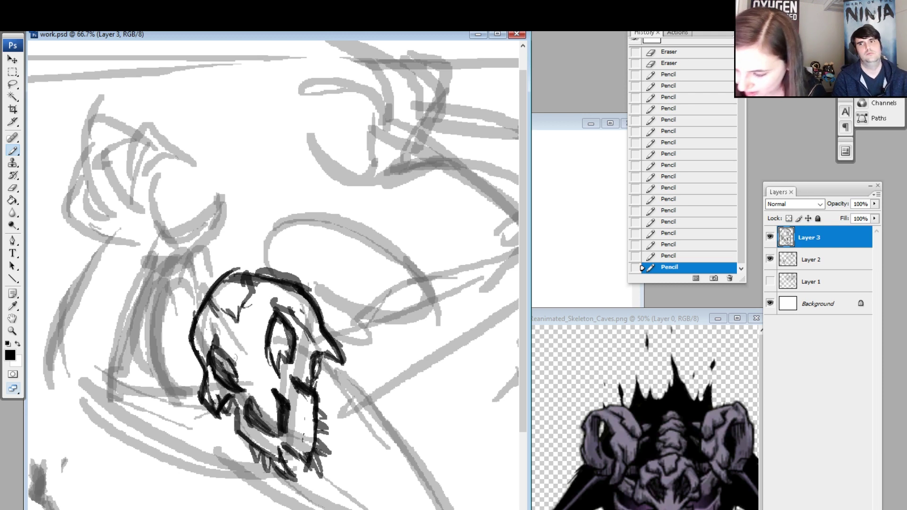
left_click_drag(320, 357, 311, 380)
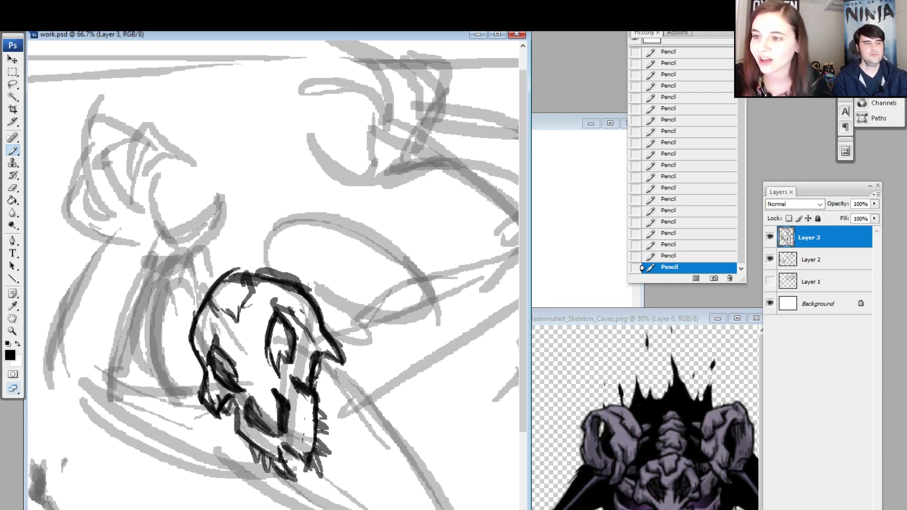
Draw a closed test oval above the skull, fill it with black using the Paint Bucket, and zoom in on it.
mouse_move(258, 83)
left_mouse_down()
mouse_move(218, 98)
mouse_move(255, 85)
left_mouse_up()
left_click(12, 200)
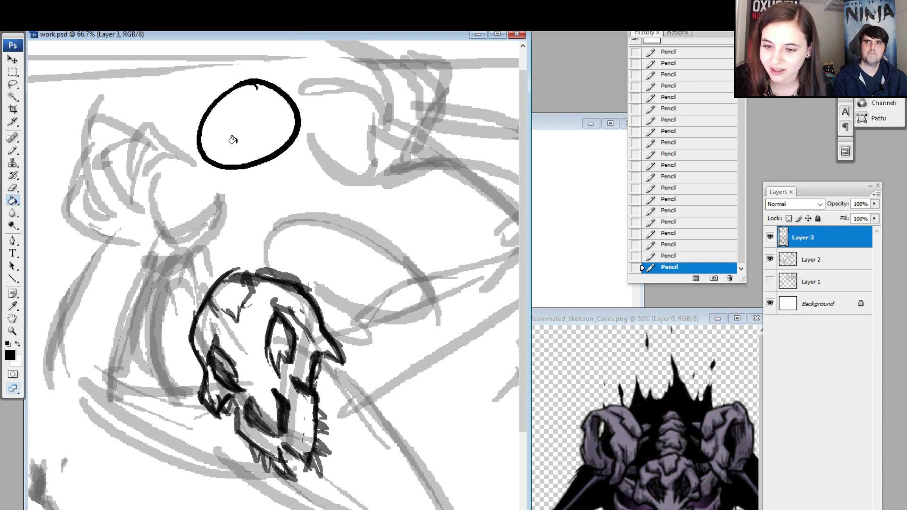
left_click(264, 132)
key("z")
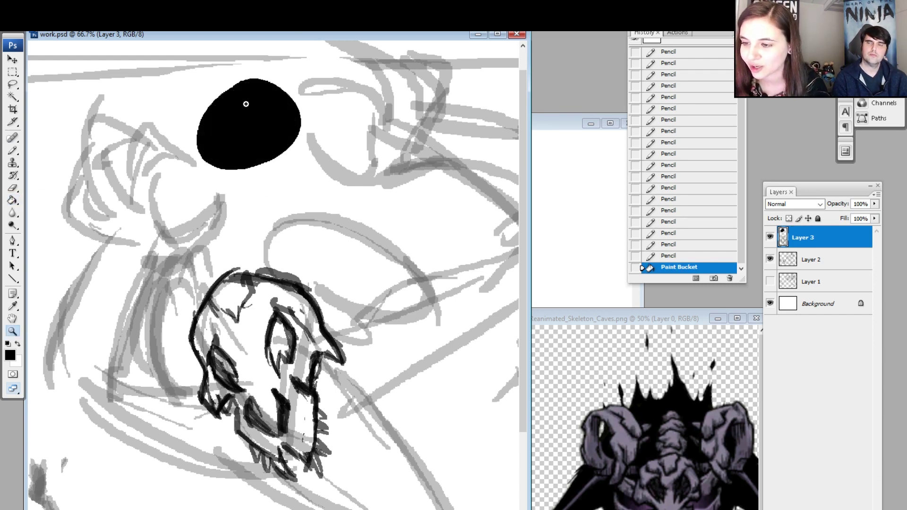
left_click(246, 102)
left_click(239, 129)
Undo the black fill and erase the test oval above the skull.
key("ctrl+z")
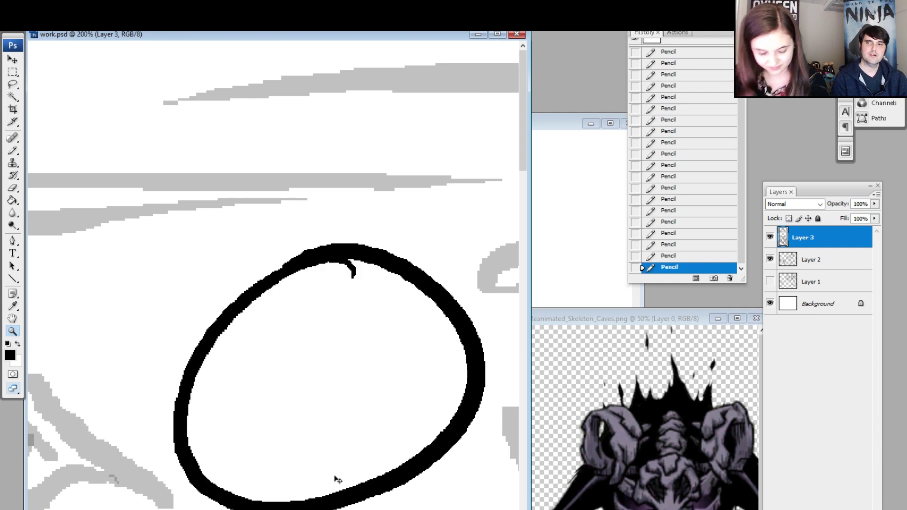
key("ctrl+minus")
key("ctrl+minus")
key("e")
mouse_move(251, 151)
left_mouse_down()
mouse_move(301, 118)
mouse_move(330, 156)
mouse_move(290, 134)
mouse_move(357, 167)
left_mouse_up()
Draw the notched front edge and the long curved lower edge of the shoulder bone behind the skull, undoing stray strokes.
key("b")
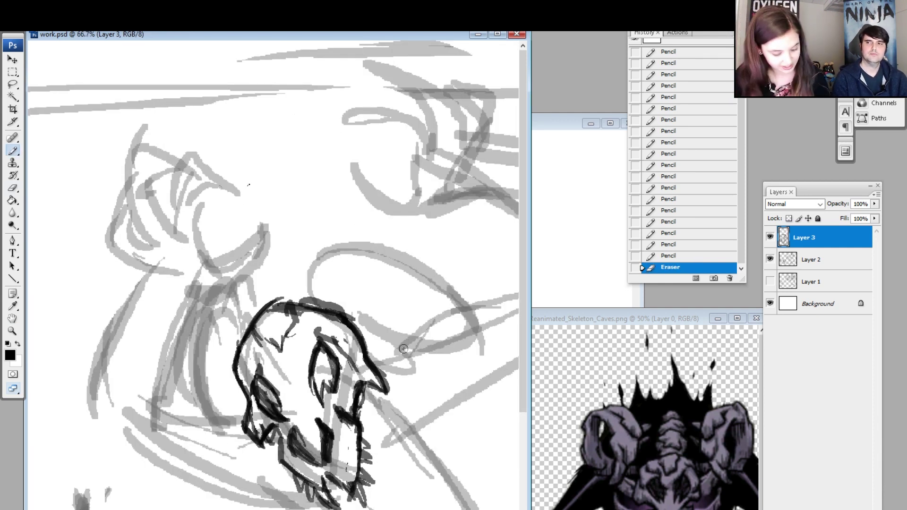
mouse_move(428, 442)
left_mouse_down()
mouse_move(381, 401)
mouse_move(311, 386)
left_mouse_up()
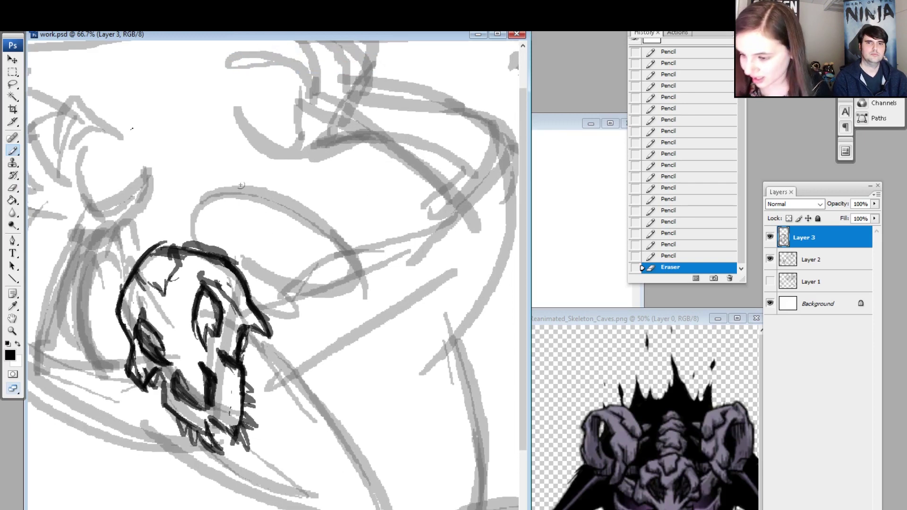
mouse_move(241, 200)
left_mouse_down()
mouse_move(221, 246)
mouse_move(406, 277)
mouse_move(399, 296)
left_mouse_up()
left_click_drag(409, 262, 413, 260)
mouse_move(415, 264)
left_mouse_down()
mouse_move(409, 275)
mouse_move(342, 277)
mouse_move(330, 245)
mouse_move(193, 191)
mouse_move(182, 202)
left_mouse_up()
left_click_drag(212, 157, 222, 252)
key("ctrl+z")
key("ctrl+z")
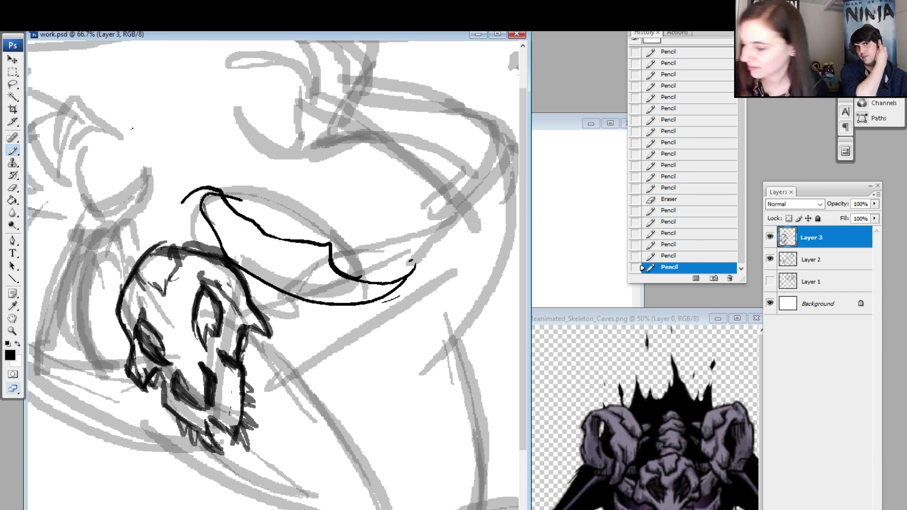
Draw the shoulder bone's upper and outer edges and add a short jagged contour from beneath it to the skull's cheekbone.
mouse_move(202, 189)
left_mouse_down()
mouse_move(215, 166)
mouse_move(344, 201)
left_mouse_up()
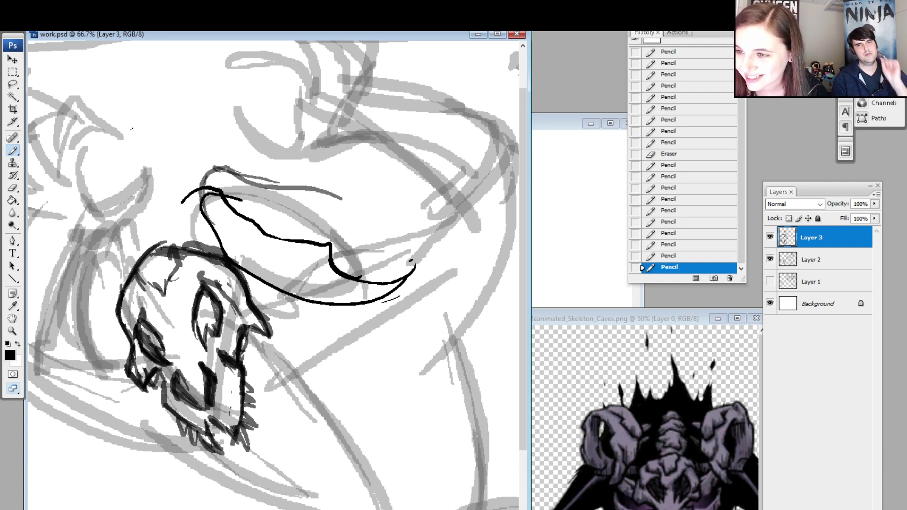
left_click_drag(273, 181, 309, 181)
mouse_move(276, 180)
left_mouse_down()
mouse_move(312, 182)
mouse_move(366, 233)
left_mouse_up()
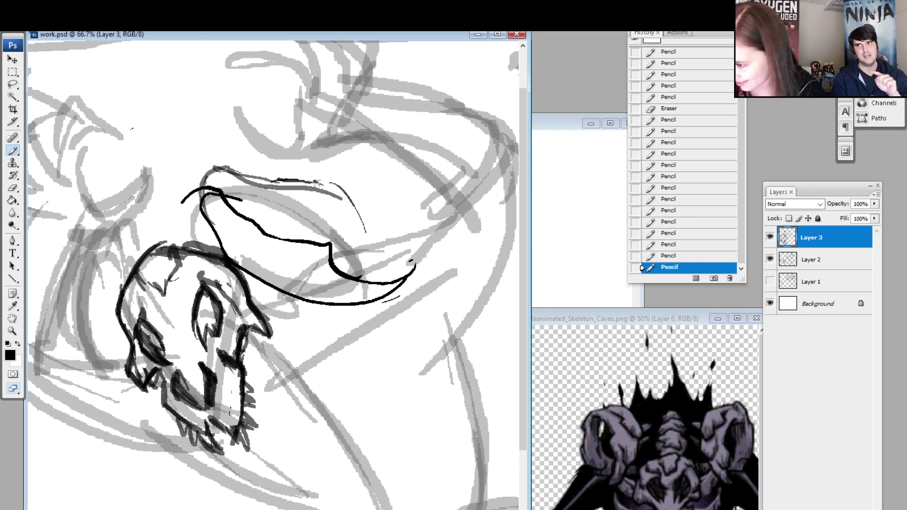
left_click_drag(314, 182, 356, 276)
left_click_drag(347, 234, 345, 266)
mouse_move(333, 305)
left_mouse_down()
mouse_move(314, 321)
mouse_move(284, 327)
mouse_move(274, 348)
left_mouse_up()
mouse_move(277, 347)
left_mouse_down()
mouse_move(259, 339)
mouse_move(270, 347)
left_mouse_up()
left_click_drag(275, 348, 333, 299)
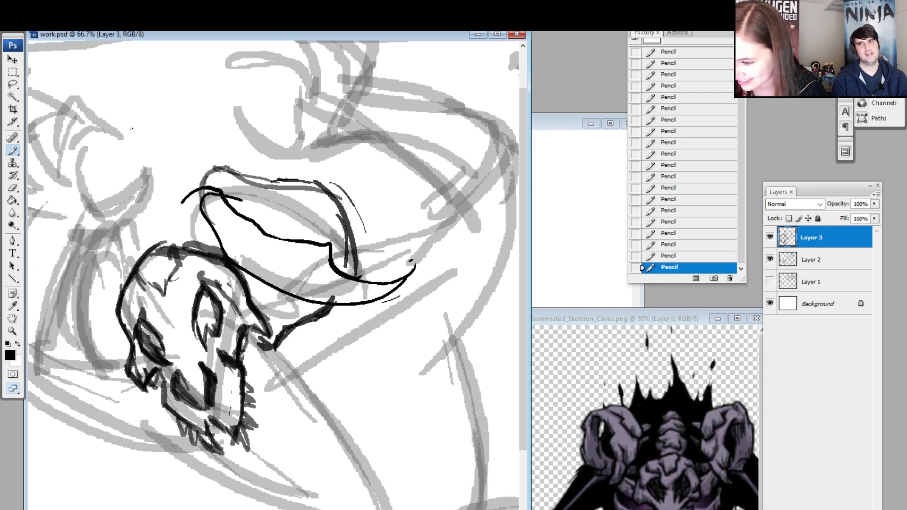
Erase the overlapping lines at the shoulder bone's upper end and leave a small hollow inside it.
mouse_move(255, 230)
left_mouse_down()
mouse_move(250, 204)
mouse_move(273, 201)
mouse_move(227, 191)
mouse_move(214, 199)
mouse_move(190, 184)
left_mouse_up()
key("e")
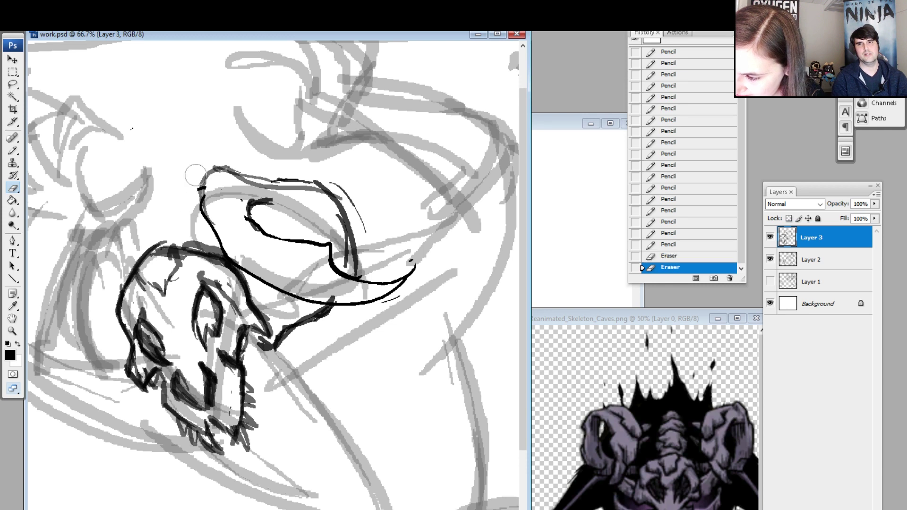
mouse_move(273, 201)
left_mouse_down()
mouse_move(249, 205)
mouse_move(293, 236)
left_mouse_up()
key("b")
Add a short connecting stroke between the skull and shoulder bone, and darken the jaw hinge beneath the cheekbone.
left_click_drag(267, 279, 247, 294)
left_click_drag(242, 399, 244, 378)
left_click_drag(266, 282, 250, 300)
left_click_drag(265, 283, 248, 303)
left_click_drag(264, 285, 251, 299)
left_click_drag(260, 335, 246, 348)
left_click_drag(258, 337, 244, 367)
left_click_drag(257, 335, 245, 364)
left_click_drag(251, 350, 243, 368)
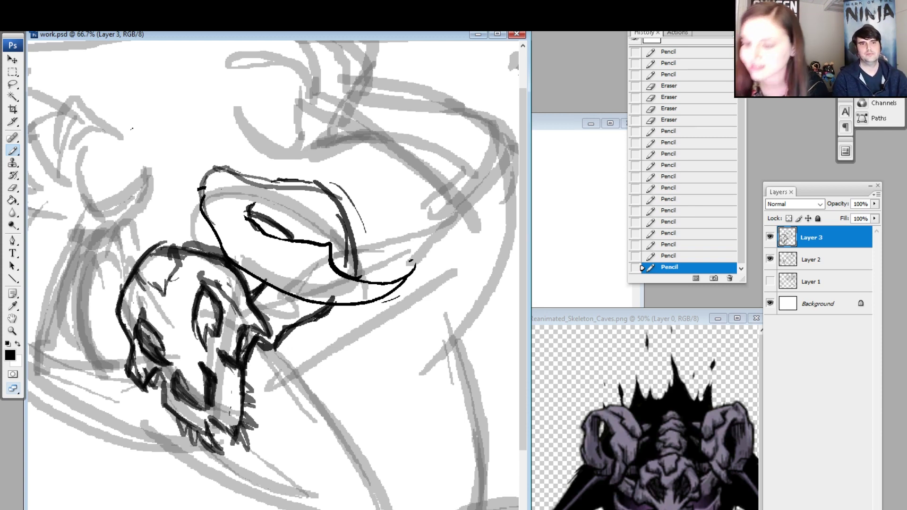
Thicken the shoulder bone's outer edge and erase the loose lines on both sides of it into one clean contour.
mouse_move(336, 333)
left_mouse_down()
mouse_move(376, 338)
mouse_move(355, 336)
left_mouse_up()
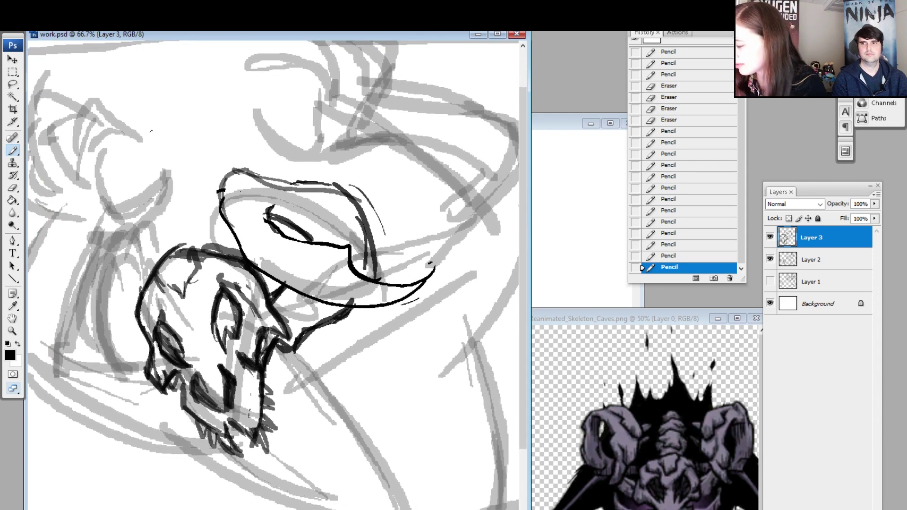
left_click_drag(368, 275, 373, 257)
left_click_drag(378, 276, 343, 186)
key("w")
left_click(379, 270)
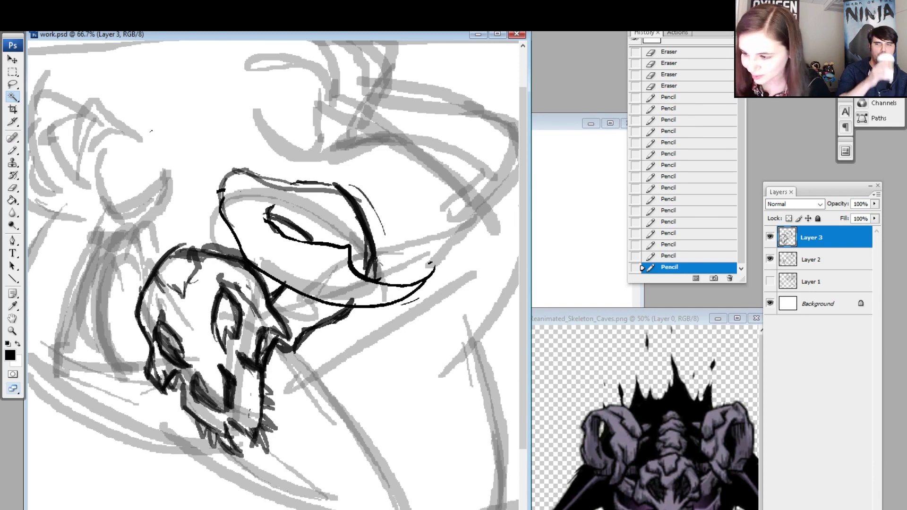
key("e")
left_click_drag(383, 271, 383, 248)
left_click_drag(349, 212, 360, 244)
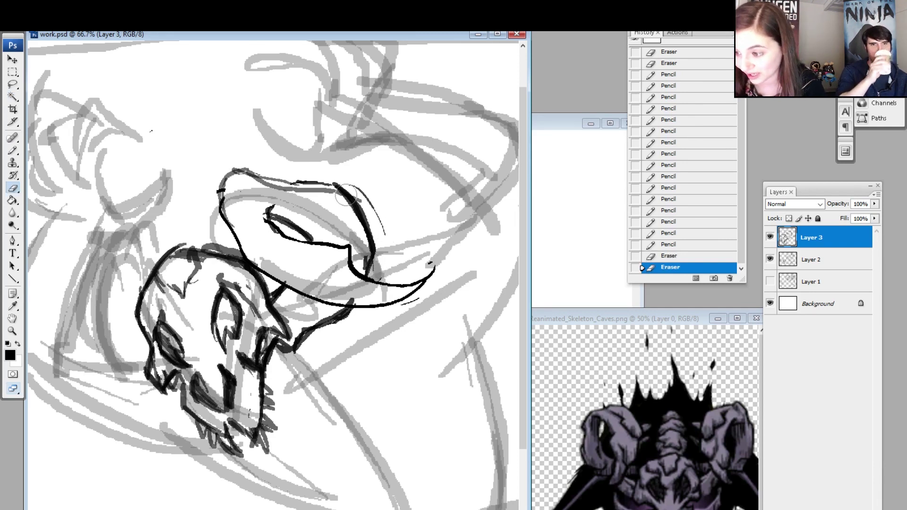
mouse_move(345, 195)
left_mouse_down()
mouse_move(381, 258)
mouse_move(384, 235)
left_mouse_up()
mouse_move(319, 357)
left_mouse_down()
mouse_move(350, 368)
mouse_move(347, 358)
left_mouse_up()
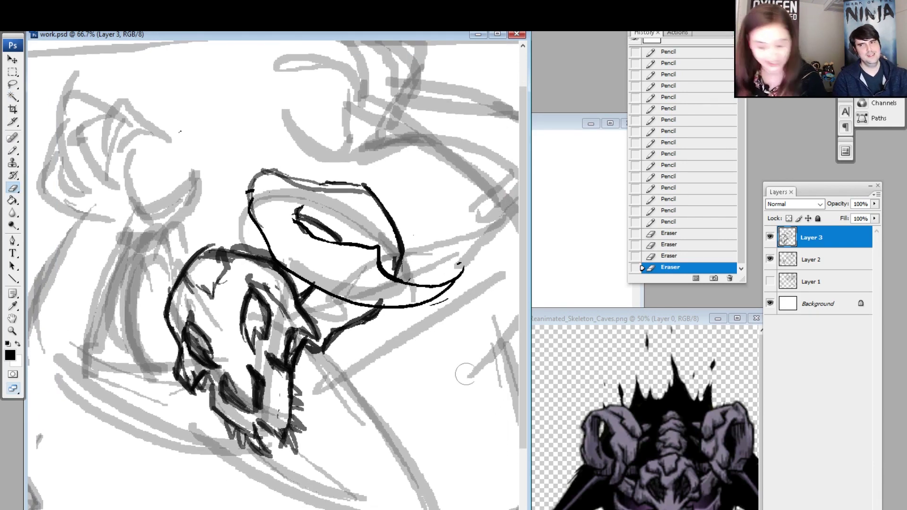
Enlarge the upper corner of the shoulder bone with a new outline down to the skull, and erase the old inner lines.
key("b")
left_click_drag(334, 183, 302, 165)
mouse_move(304, 165)
left_mouse_down()
mouse_move(262, 157)
mouse_move(291, 161)
mouse_move(254, 162)
mouse_move(246, 179)
left_mouse_up()
left_click_drag(247, 167, 243, 200)
mouse_move(245, 190)
left_mouse_down()
mouse_move(242, 212)
mouse_move(265, 244)
left_mouse_up()
mouse_move(241, 216)
left_mouse_down()
mouse_move(298, 279)
mouse_move(343, 301)
left_mouse_up()
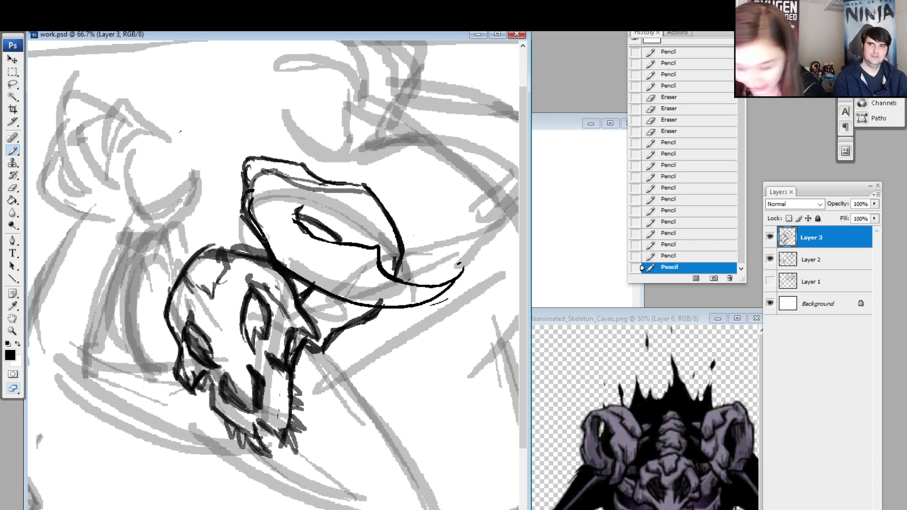
key("e")
mouse_move(275, 246)
left_mouse_down()
mouse_move(329, 278)
mouse_move(272, 240)
mouse_move(262, 203)
left_mouse_up()
mouse_move(274, 163)
left_mouse_down()
mouse_move(317, 198)
mouse_move(352, 186)
left_mouse_up()
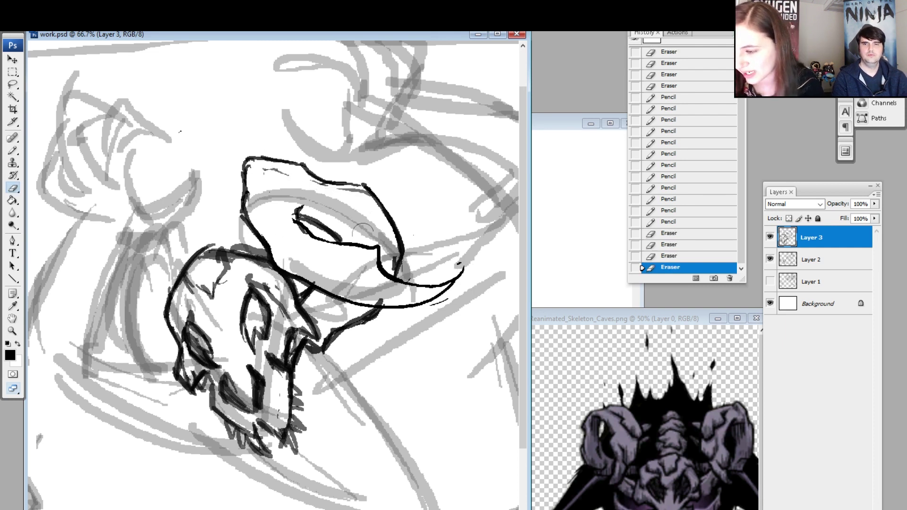
Add a curved upper rim to the hollow in the shoulder bone.
key("b")
left_click_drag(386, 423, 364, 375)
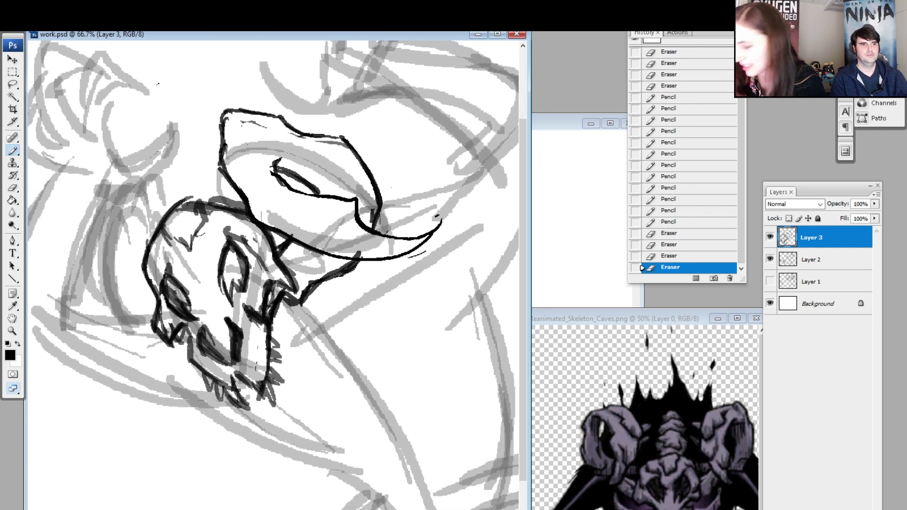
left_click_drag(301, 152, 270, 166)
left_click_drag(285, 168, 291, 176)
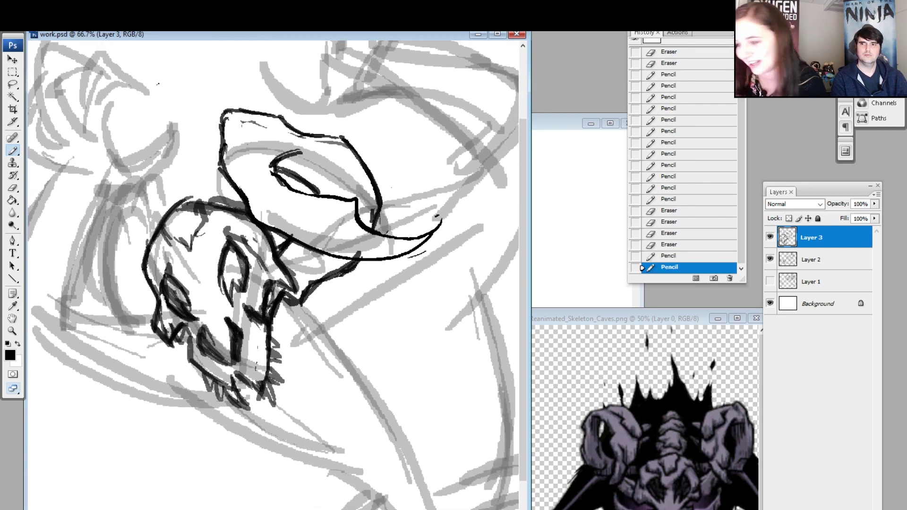
Outline a second shoulder bone on the other side of the skull, curving its lower edges into a pointed horn tip.
left_click_drag(115, 205, 142, 269)
key("ctrl+z")
left_click_drag(111, 189, 145, 248)
mouse_move(124, 215)
left_mouse_down()
mouse_move(145, 250)
mouse_move(128, 309)
left_mouse_up()
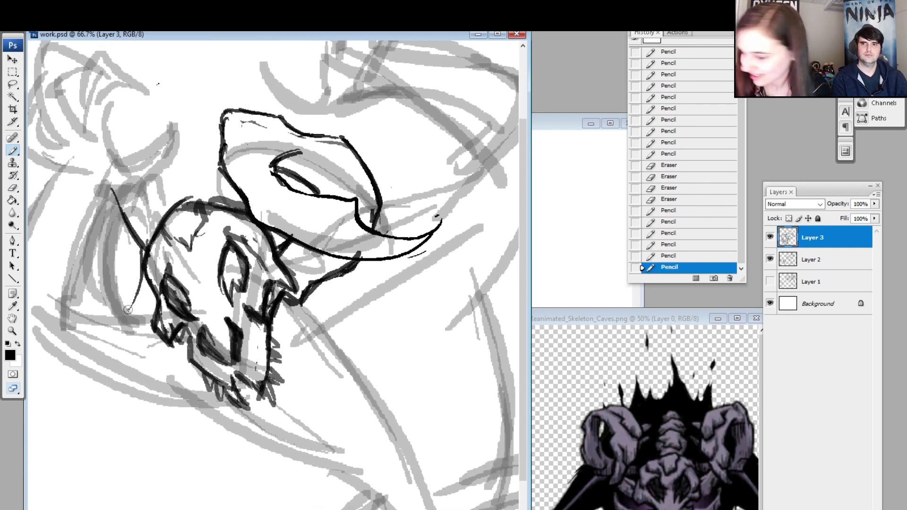
left_click_drag(141, 279, 130, 312)
left_click_drag(238, 383, 303, 405)
mouse_move(209, 292)
left_mouse_down()
mouse_move(176, 376)
mouse_move(151, 399)
mouse_move(137, 401)
mouse_move(150, 371)
left_mouse_up()
mouse_move(133, 393)
left_mouse_down()
mouse_move(159, 348)
mouse_move(146, 302)
mouse_move(158, 342)
left_mouse_up()
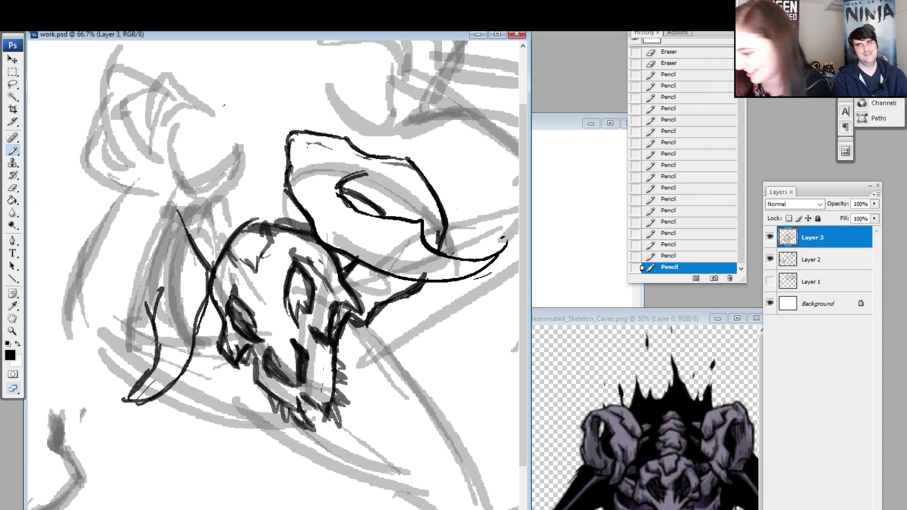
Extend the second shoulder bone upward with an inner edge, a slanted top edge and the beginning of its outer edge.
left_click_drag(148, 308, 160, 267)
mouse_move(145, 282)
left_mouse_down()
mouse_move(159, 267)
mouse_move(127, 214)
left_mouse_up()
left_click_drag(195, 232, 146, 184)
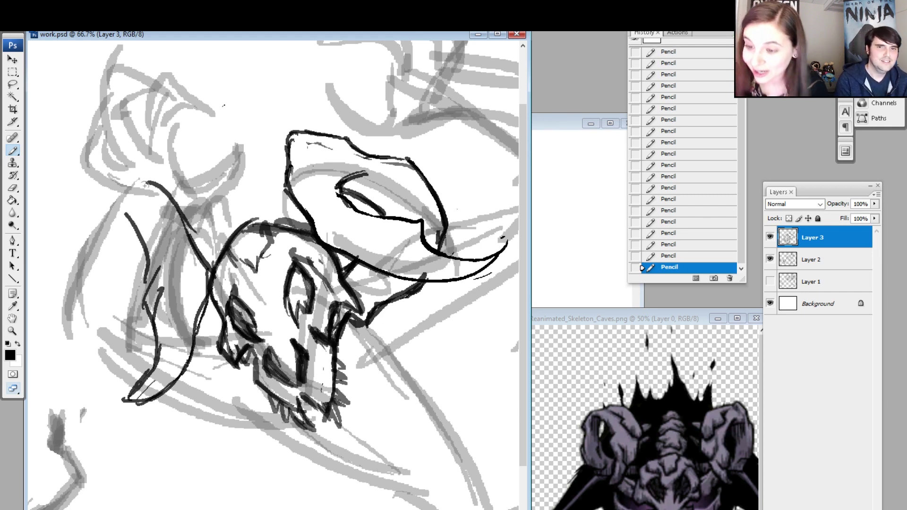
key("ctrl+z")
mouse_move(205, 226)
left_mouse_down()
mouse_move(187, 192)
mouse_move(122, 168)
mouse_move(108, 216)
mouse_move(76, 257)
mouse_move(80, 272)
left_mouse_up()
left_click_drag(83, 230, 89, 293)
key("ctrl+z")
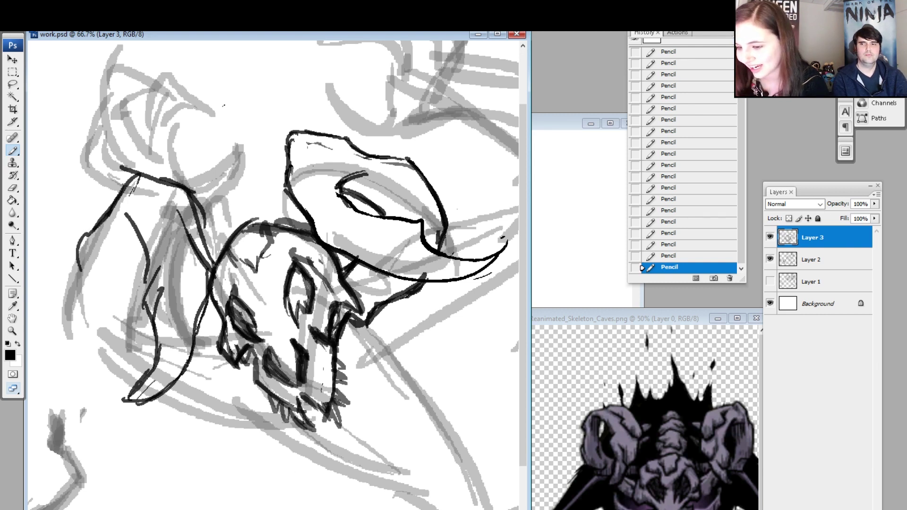
left_click_drag(102, 220, 75, 285)
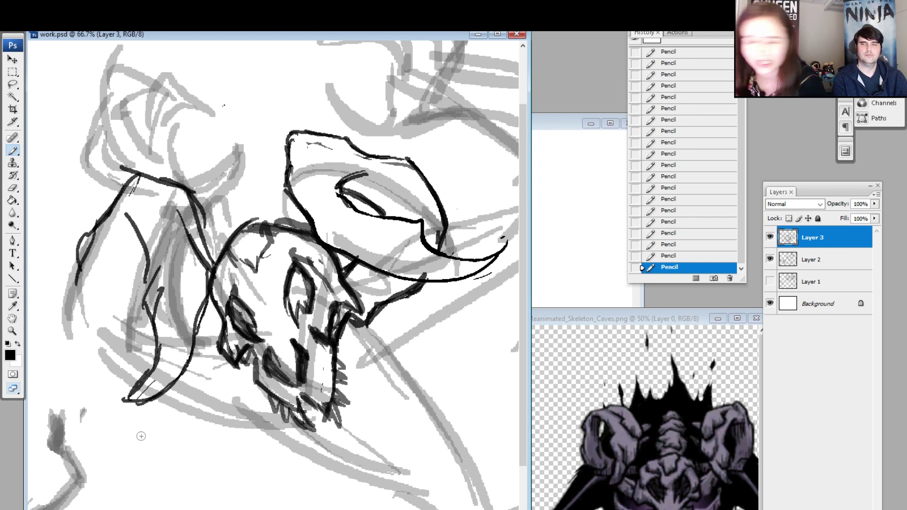
Close the second shoulder bone's lower outer contour, erase the loose lines outside it and thicken the remaining edge.
left_click_drag(91, 259, 98, 360)
mouse_move(76, 322)
left_mouse_down()
mouse_move(144, 375)
mouse_move(258, 380)
mouse_move(133, 341)
mouse_move(87, 288)
left_mouse_up()
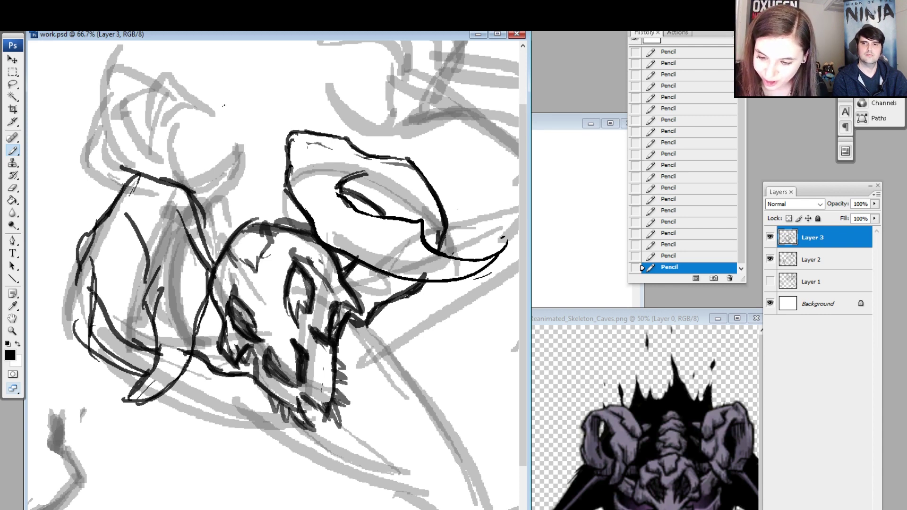
left_click_drag(111, 325, 96, 228)
key("e")
mouse_move(78, 295)
left_mouse_down()
mouse_move(72, 313)
mouse_move(98, 355)
mouse_move(104, 338)
mouse_move(136, 367)
left_mouse_up()
left_click_drag(76, 273, 94, 310)
mouse_move(81, 259)
left_mouse_down()
mouse_move(88, 218)
mouse_move(57, 306)
left_mouse_up()
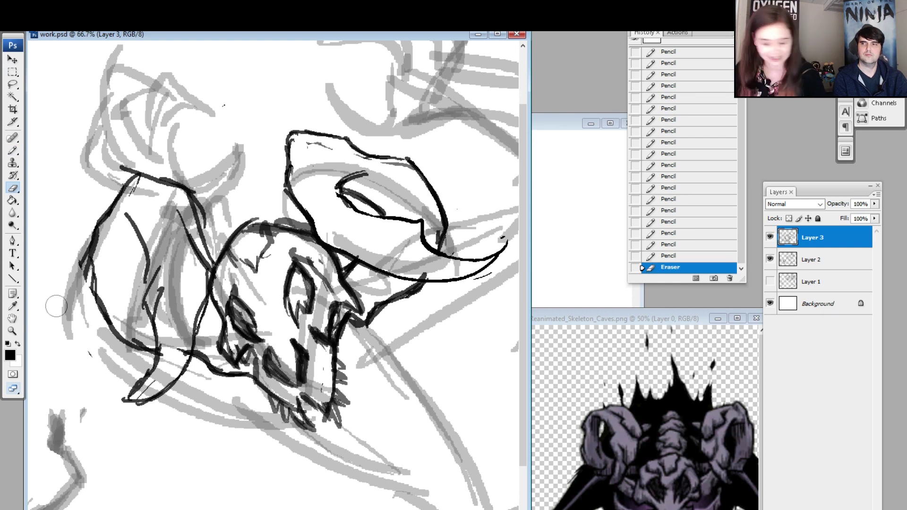
key("b")
mouse_move(116, 327)
left_mouse_down()
mouse_move(100, 270)
mouse_move(101, 219)
left_mouse_up()
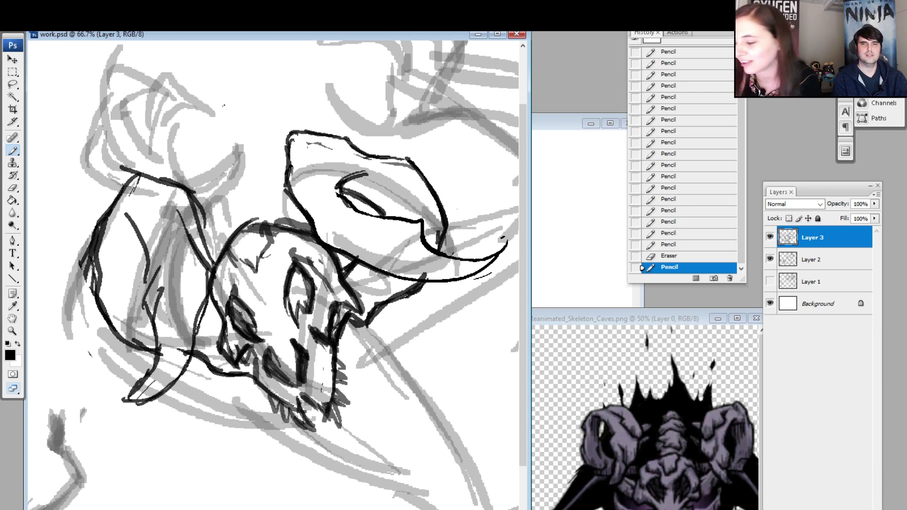
Rework the second shoulder bone's inner rim with thicker angular strokes and darken its edge beside the skull.
key("space")
mouse_move(393, 455)
left_mouse_down()
mouse_move(355, 397)
mouse_move(355, 418)
left_mouse_up()
key("e")
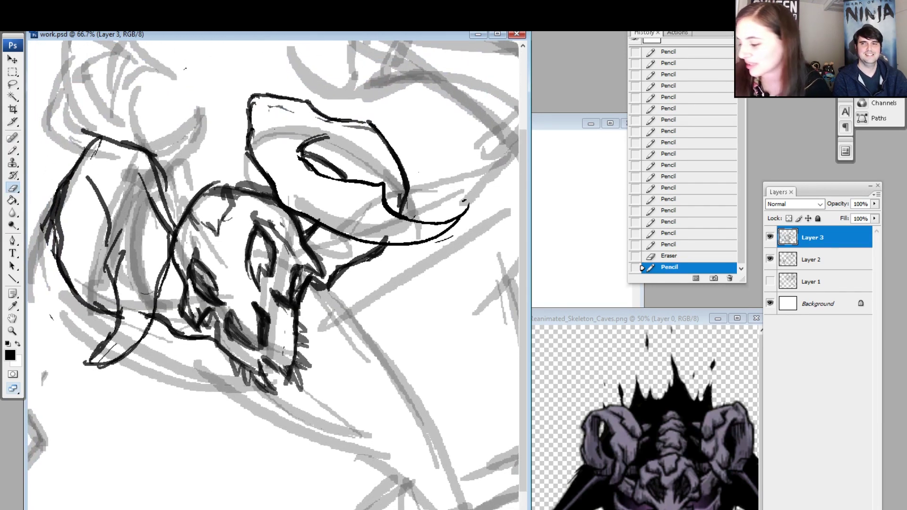
mouse_move(81, 179)
left_mouse_down()
mouse_move(99, 217)
mouse_move(107, 202)
mouse_move(125, 229)
left_mouse_up()
key("b")
left_click_drag(124, 219, 118, 254)
mouse_move(102, 193)
left_mouse_down()
mouse_move(112, 248)
mouse_move(105, 267)
left_mouse_up()
left_click_drag(104, 261, 108, 267)
key("space")
left_click_drag(410, 483, 397, 439)
left_click_drag(161, 187, 165, 202)
left_click_drag(168, 201, 146, 240)
Draw the torso's lower contour from beneath the jaw down to the hip, erasing and redrawing the rough line.
key("space")
mouse_move(439, 421)
left_mouse_down()
mouse_move(293, 335)
mouse_move(314, 321)
left_mouse_up()
mouse_move(50, 255)
left_mouse_down()
mouse_move(97, 295)
mouse_move(215, 358)
left_mouse_up()
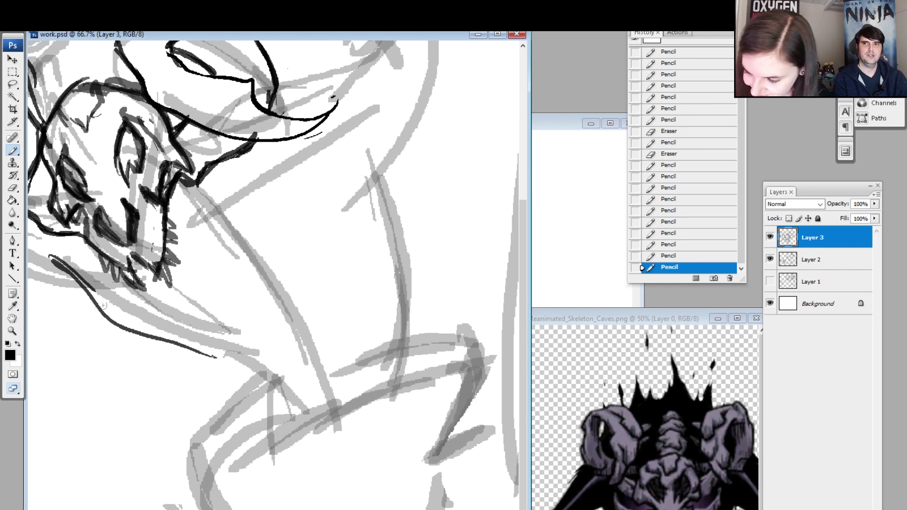
mouse_move(102, 302)
left_mouse_down()
mouse_move(231, 366)
mouse_move(261, 405)
left_mouse_up()
left_click_drag(342, 165, 356, 232)
key("ctrl+z")
key("space")
left_click_drag(287, 327, 371, 350)
key("e")
left_click_drag(146, 295, 344, 427)
key("b")
mouse_move(105, 274)
left_mouse_down()
mouse_move(192, 341)
mouse_move(347, 420)
left_mouse_up()
left_click_drag(283, 373, 344, 447)
Draw the opposite side of the torso as a long curve from below the shoulder bone to the waist.
mouse_move(375, 172)
left_mouse_down()
mouse_move(435, 424)
mouse_move(444, 424)
left_mouse_up()
key("ctrl+z")
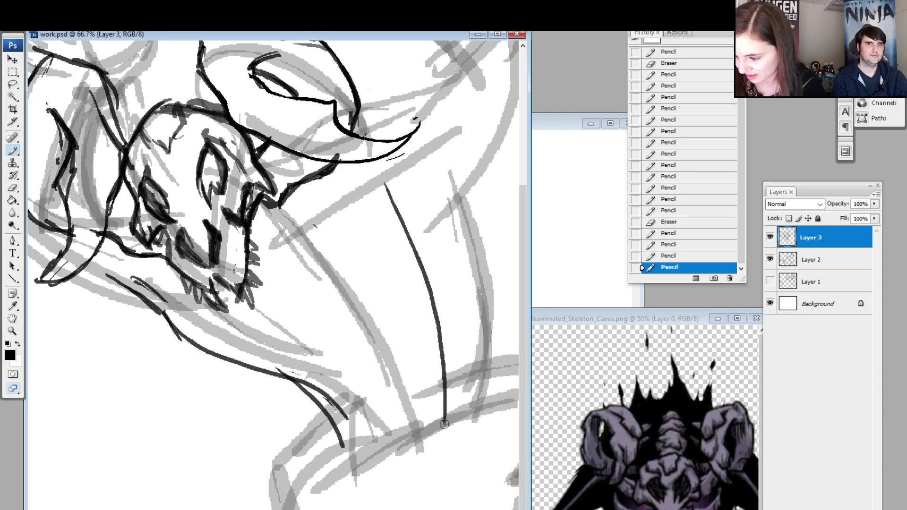
left_click_drag(426, 263, 436, 391)
Outline the near leg from the hip out to the pointed knee and down both sides of the shin.
left_click_drag(408, 300, 357, 279)
left_click_drag(299, 410, 200, 459)
mouse_move(227, 438)
left_mouse_down()
mouse_move(222, 501)
mouse_move(256, 509)
left_mouse_up()
left_click_drag(193, 457, 226, 509)
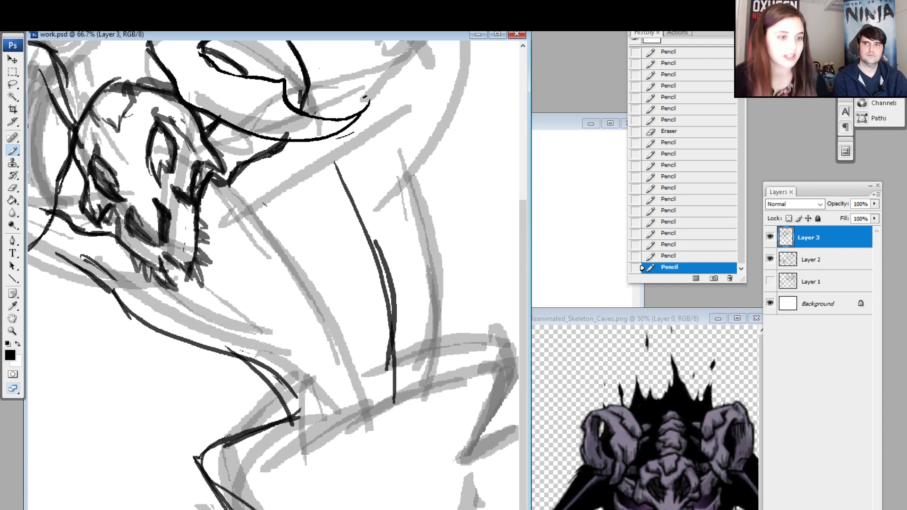
left_click_drag(248, 478, 257, 509)
left_click_drag(244, 456, 256, 509)
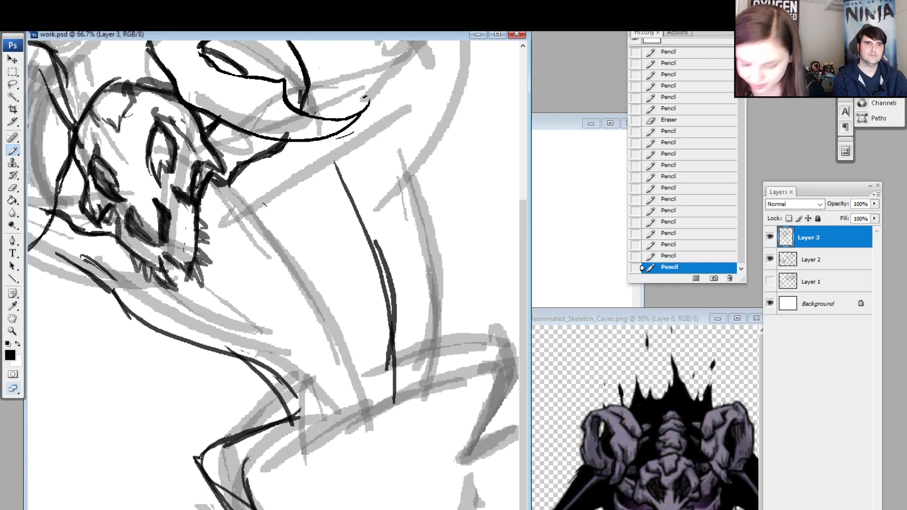
left_click_drag(247, 477, 280, 455)
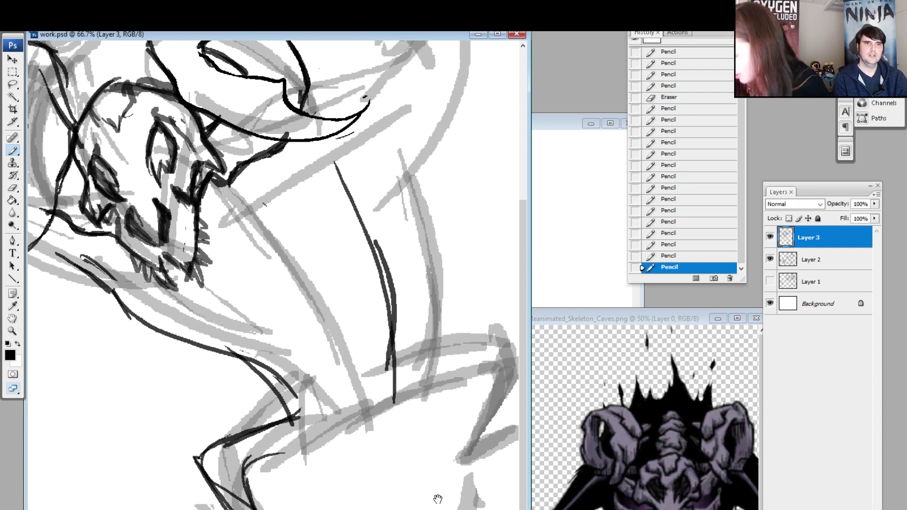
Draw the underside line from the near knee across to the far leg, erasing the loose strokes along it.
left_click_drag(438, 499, 360, 499)
mouse_move(169, 481)
left_mouse_down()
mouse_move(189, 460)
mouse_move(268, 431)
left_mouse_up()
mouse_move(186, 458)
left_mouse_down()
mouse_move(304, 428)
mouse_move(391, 353)
left_mouse_up()
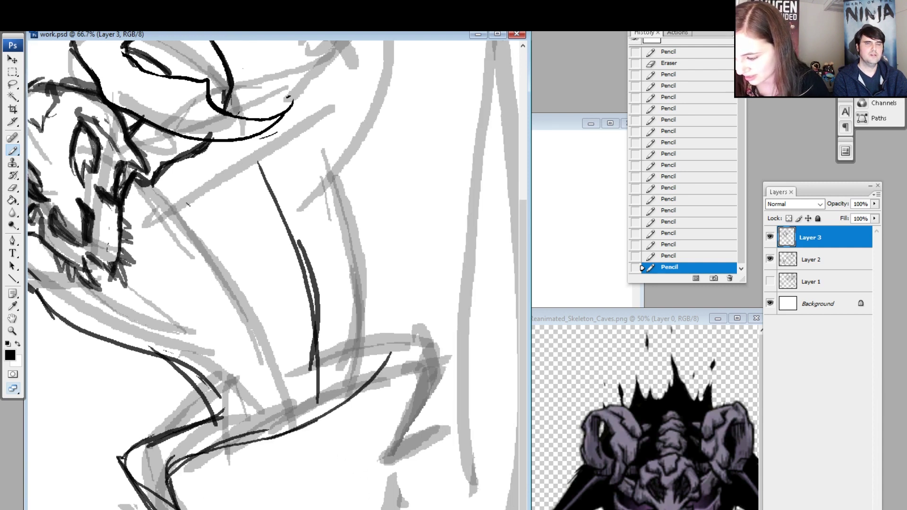
key("ctrl+z")
mouse_move(174, 490)
left_mouse_down()
mouse_move(194, 464)
mouse_move(277, 422)
left_mouse_up()
key("e")
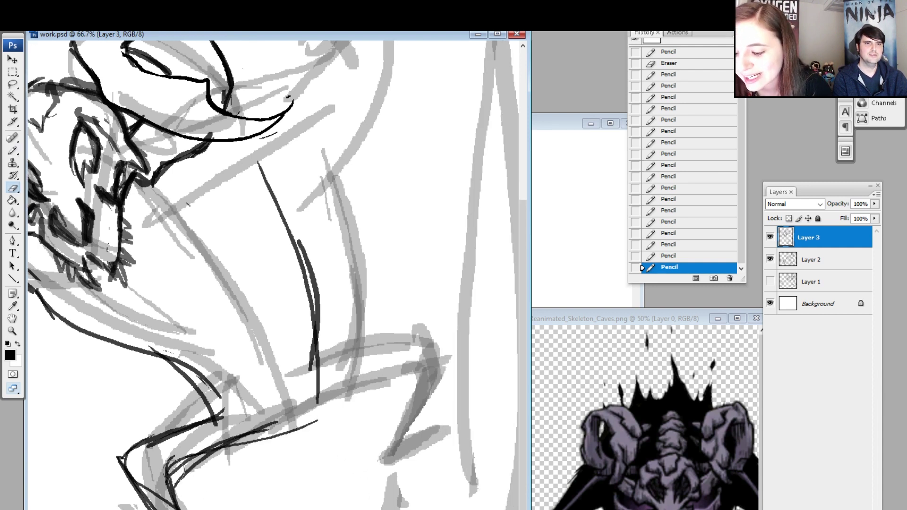
mouse_move(173, 471)
left_mouse_down()
mouse_move(226, 436)
mouse_move(176, 458)
left_mouse_up()
mouse_move(188, 458)
left_mouse_down()
mouse_move(238, 435)
mouse_move(298, 430)
mouse_move(326, 470)
left_mouse_up()
key("b")
left_click_drag(258, 435, 374, 392)
Draw the far leg's upper thigh line from the waist over the bent knee.
mouse_move(299, 385)
left_mouse_down()
mouse_move(347, 349)
mouse_move(326, 387)
left_mouse_up()
mouse_move(352, 352)
left_mouse_down()
mouse_move(402, 323)
mouse_move(441, 378)
left_mouse_up()
left_click_drag(419, 331, 432, 409)
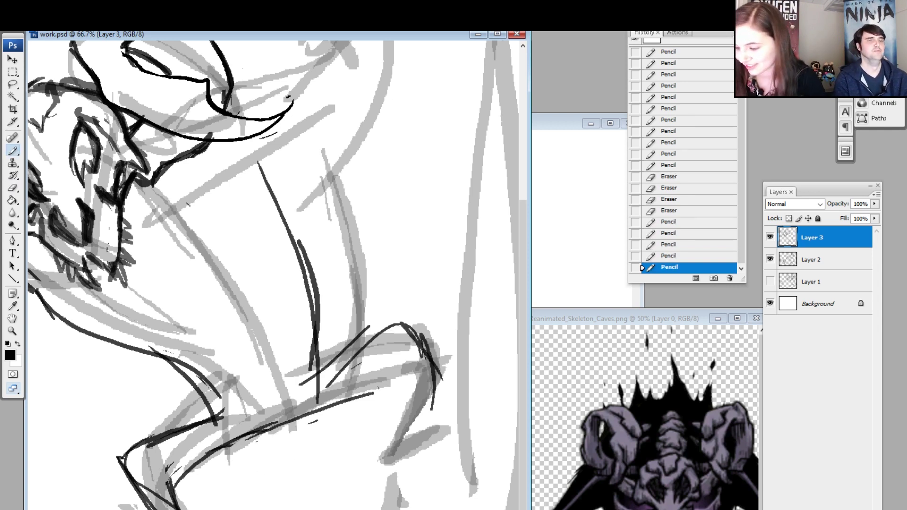
Outline the far leg's inner shin and finish the leg with a pointed, darkened foot.
left_click_drag(364, 393, 399, 380)
left_click_drag(383, 382, 414, 441)
left_click_drag(402, 396, 410, 464)
left_click_drag(413, 433, 392, 470)
mouse_move(392, 470)
left_mouse_down()
mouse_move(444, 433)
mouse_move(445, 421)
left_mouse_up()
mouse_move(409, 449)
left_mouse_down()
mouse_move(459, 411)
mouse_move(396, 468)
mouse_move(457, 411)
left_mouse_up()
left_click_drag(436, 388, 411, 453)
left_click_drag(431, 397, 406, 460)
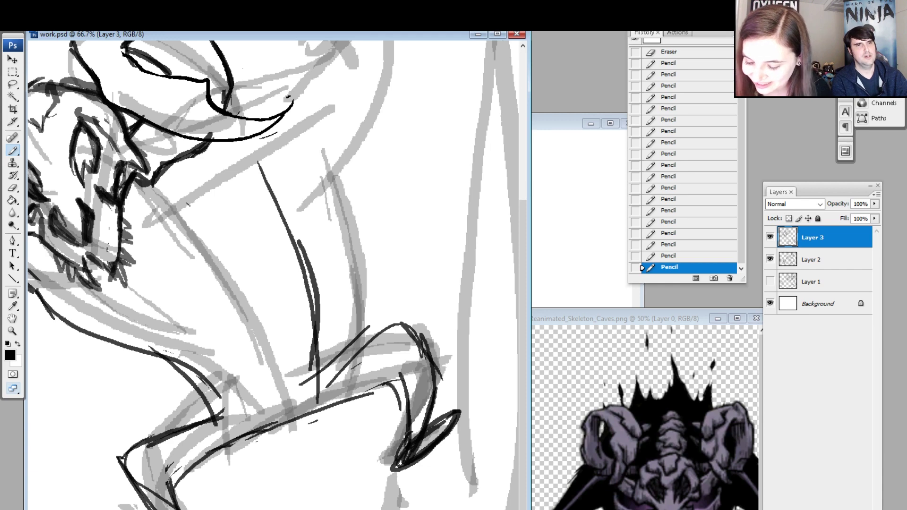
Thicken the long torso line between the shoulder and the waist with a second overlapping stroke.
key("space")
mouse_move(291, 272)
left_mouse_down()
mouse_move(401, 336)
mouse_move(379, 303)
left_mouse_up()
left_click_drag(354, 186, 412, 417)
key("space")
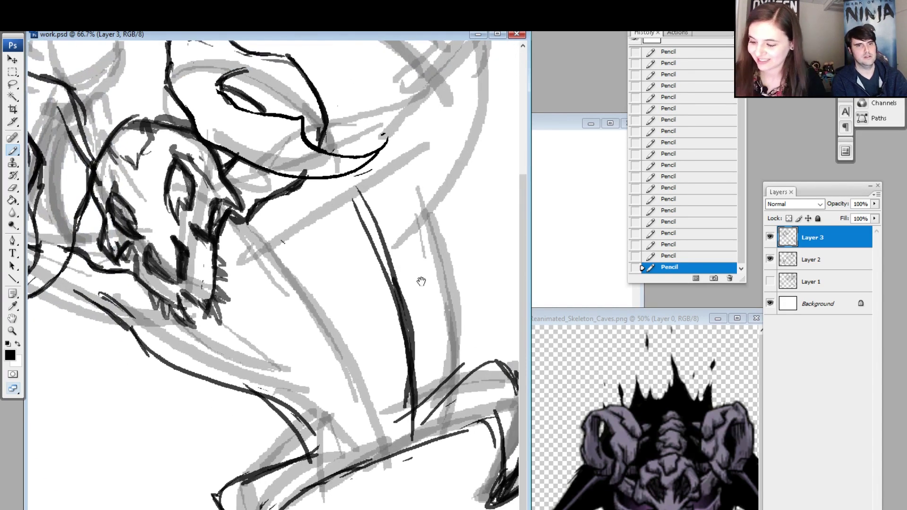
left_click_drag(418, 226, 406, 408)
Draw the raised arm's outer line, curving from the torso up toward the elbow.
left_click_drag(363, 433, 442, 333)
key("ctrl+z")
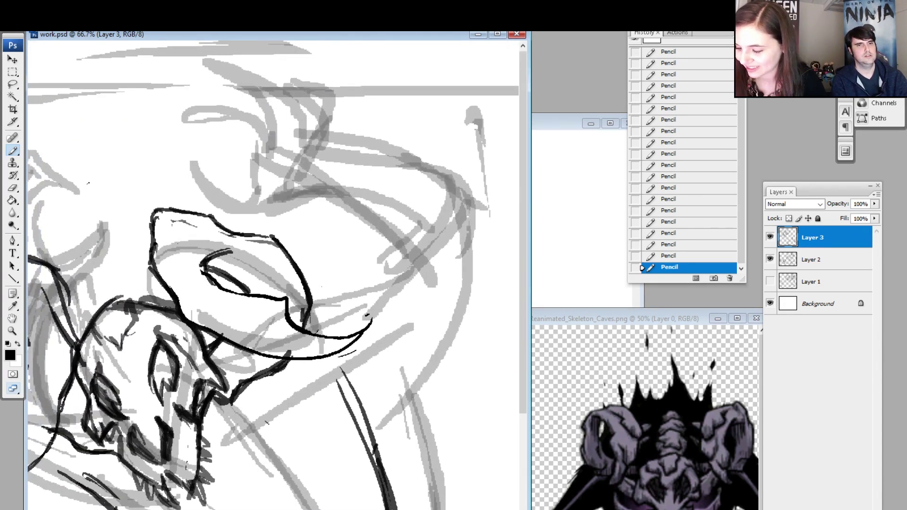
left_click_drag(375, 447, 411, 397)
key("space")
mouse_move(452, 438)
left_mouse_down()
mouse_move(443, 271)
mouse_move(435, 267)
left_mouse_up()
left_click_drag(359, 268, 381, 385)
key("space")
left_click_drag(422, 210, 404, 333)
mouse_move(349, 387)
left_mouse_down()
mouse_move(367, 371)
mouse_move(427, 202)
left_mouse_up()
left_click_drag(386, 227, 382, 276)
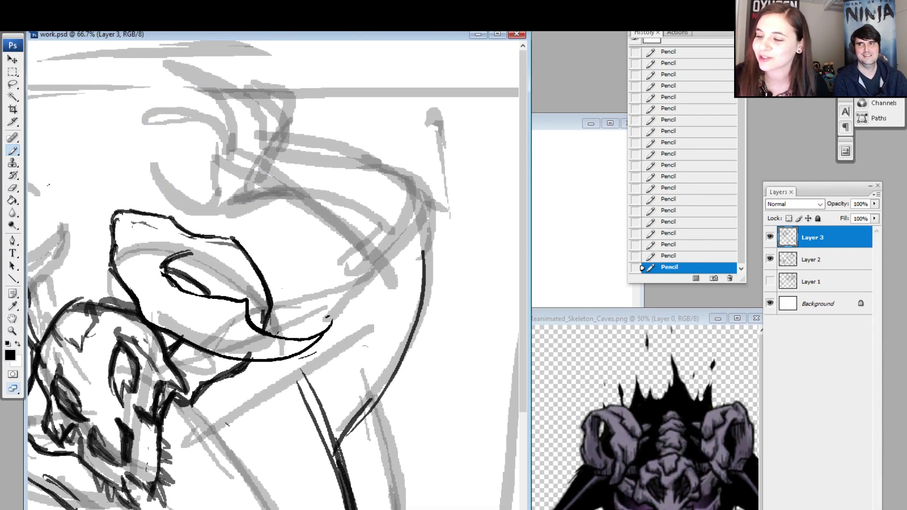
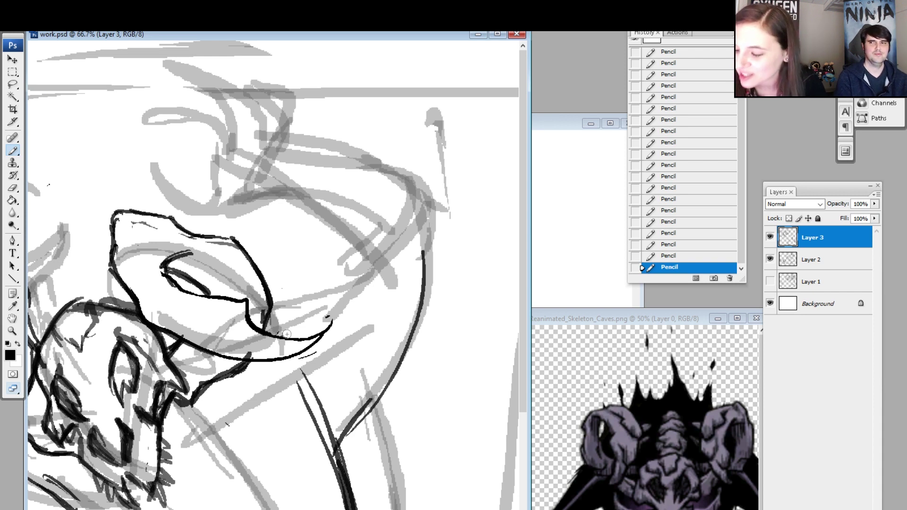
Draw the raised arm's inner line from behind the shoulder bone up to the elbow and along the forearm's underside.
key("ctrl+z")
mouse_move(287, 334)
left_mouse_down()
mouse_move(333, 268)
mouse_move(345, 212)
left_mouse_up()
key("ctrl+z")
left_click_drag(275, 336, 354, 220)
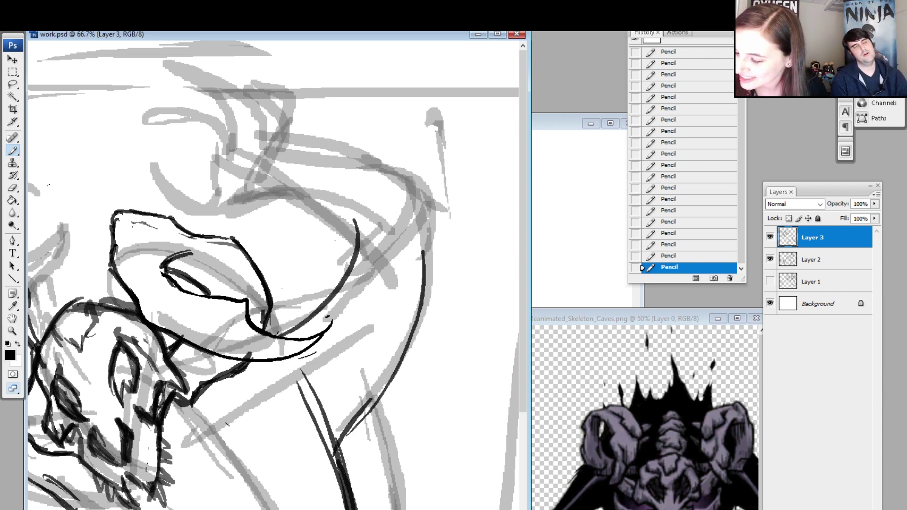
mouse_move(351, 273)
left_mouse_down()
mouse_move(322, 206)
mouse_move(278, 194)
mouse_move(375, 263)
left_mouse_up()
Draw the forearm's top edge from wrist to elbow and strengthen the upper arm's outer line down to the torso.
left_click_drag(287, 150, 427, 171)
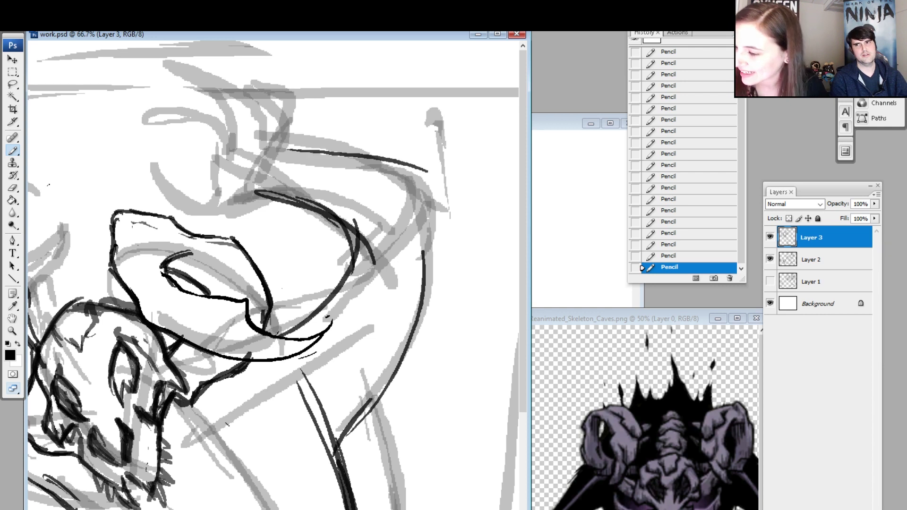
key("ctrl+z")
mouse_move(258, 160)
left_mouse_down()
mouse_move(443, 192)
mouse_move(421, 326)
left_mouse_up()
key("ctrl+z")
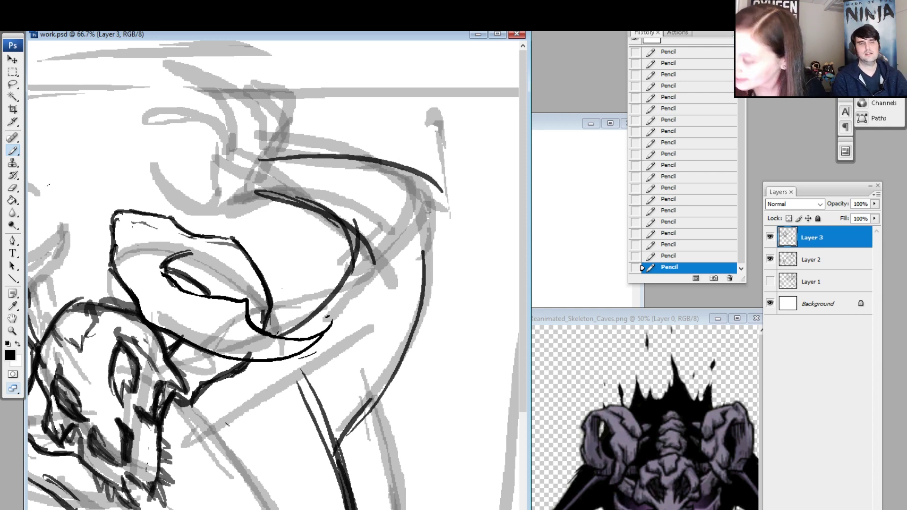
left_click_drag(436, 184, 371, 460)
key("ctrl+z")
mouse_move(428, 189)
left_mouse_down()
mouse_move(380, 403)
mouse_move(349, 449)
left_mouse_up()
left_click_drag(390, 374, 335, 488)
Draw the lower edge of the hand from the forearm above the shoulder bone, and step back from the rough thumb stroke.
left_click_drag(306, 298, 378, 236)
mouse_move(344, 197)
left_mouse_down()
mouse_move(284, 224)
mouse_move(229, 179)
left_mouse_up()
key("ctrl+z")
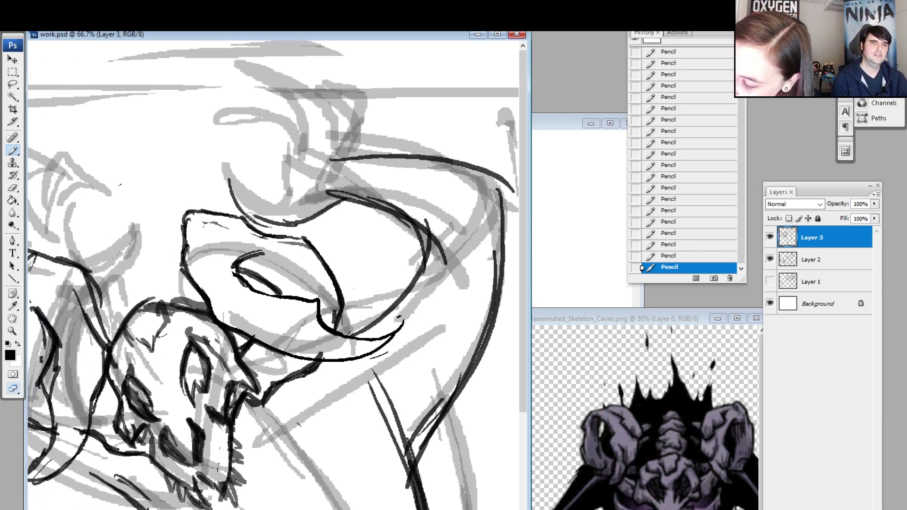
left_click_drag(250, 217, 229, 172)
key("ctrl+z")
left_click(668, 256)
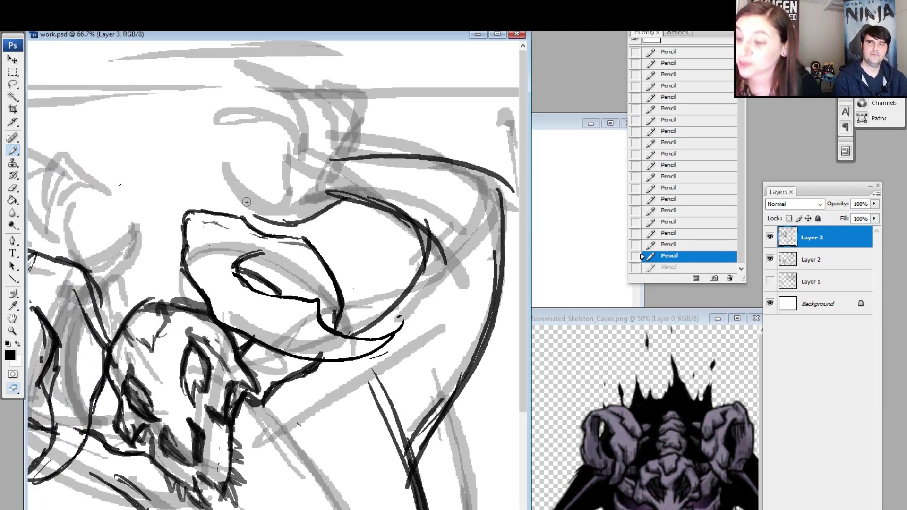
Draw the hand's hooked thumb and inner palm curve, and outline its pointed claw fingers up from the wrist.
mouse_move(269, 223)
left_mouse_down()
mouse_move(227, 165)
mouse_move(272, 203)
mouse_move(284, 201)
mouse_move(286, 161)
left_mouse_up()
key("ctrl+z")
left_click_drag(280, 204, 286, 136)
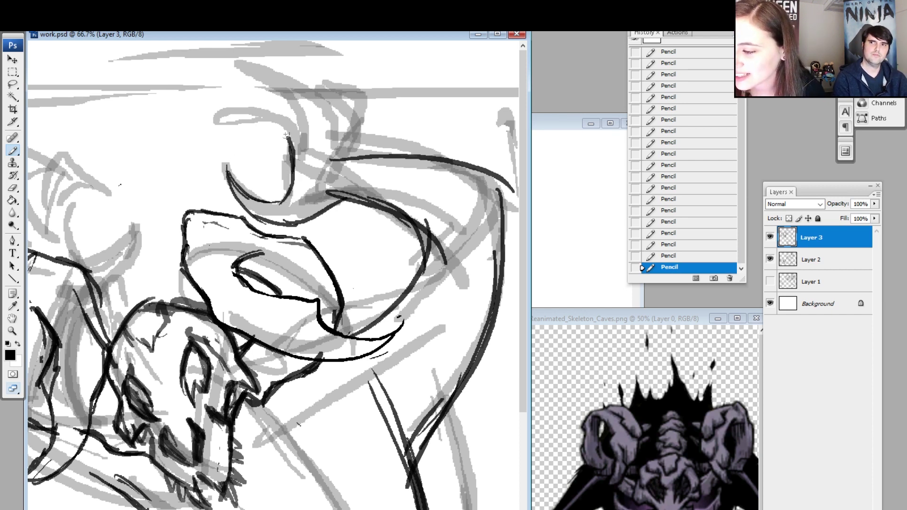
mouse_move(239, 111)
left_mouse_down()
mouse_move(286, 134)
mouse_move(233, 118)
mouse_move(222, 136)
mouse_move(237, 103)
left_mouse_up()
mouse_move(229, 111)
left_mouse_down()
mouse_move(290, 115)
mouse_move(279, 71)
mouse_move(254, 62)
mouse_move(311, 90)
mouse_move(325, 124)
mouse_move(330, 78)
mouse_move(364, 123)
mouse_move(339, 160)
left_mouse_up()
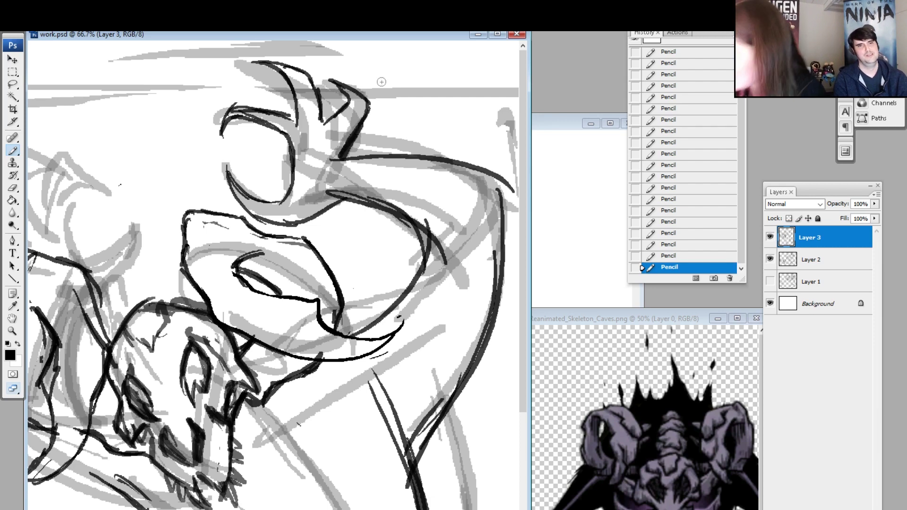
Add jagged crack lines and short shading strokes to the large shoulder bone, its hollow and the jaw piece beneath it.
left_click_drag(399, 483, 404, 405)
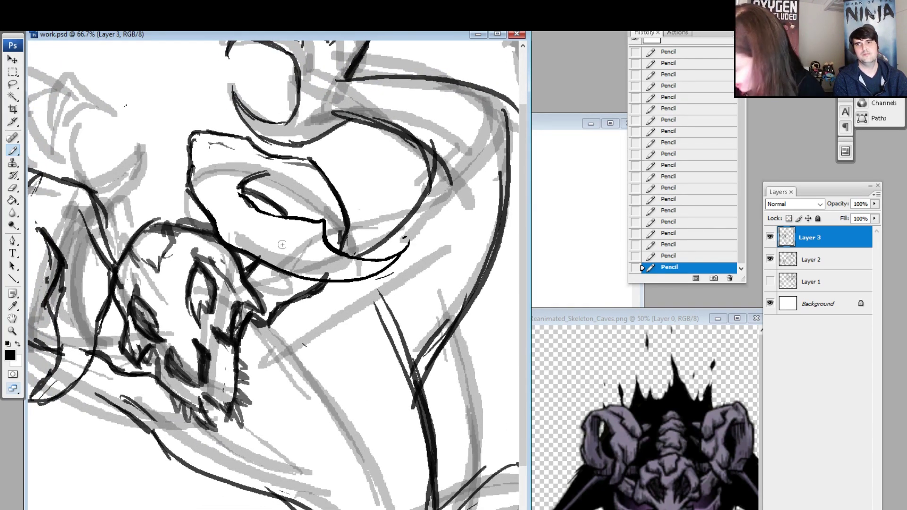
mouse_move(282, 244)
left_mouse_down()
mouse_move(302, 276)
mouse_move(297, 248)
mouse_move(301, 273)
left_mouse_up()
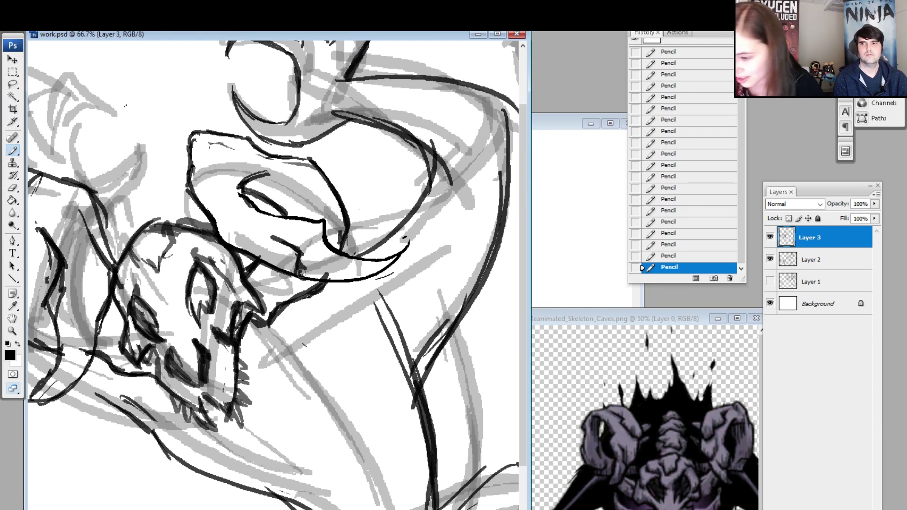
left_click_drag(402, 474, 390, 462)
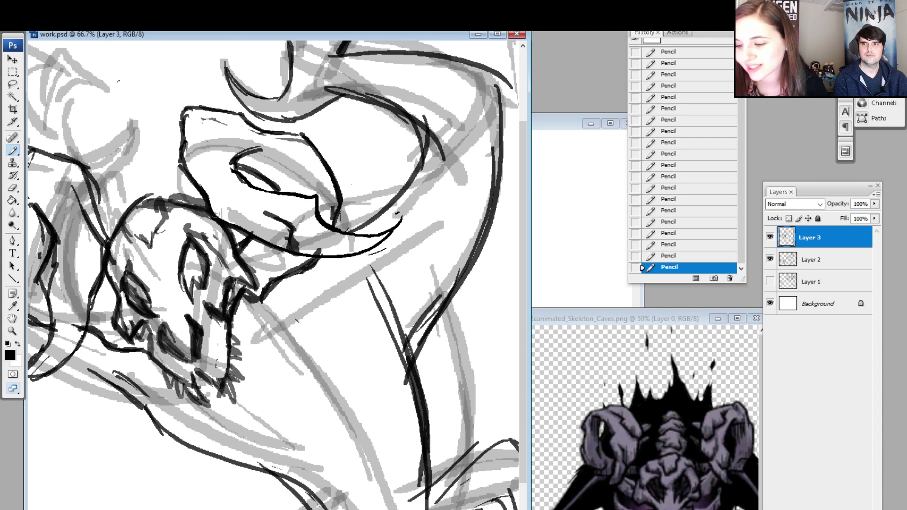
mouse_move(219, 215)
left_mouse_down()
mouse_move(204, 135)
mouse_move(221, 177)
left_mouse_up()
left_click_drag(387, 493, 339, 481)
mouse_move(225, 124)
left_mouse_down()
mouse_move(261, 125)
mouse_move(218, 152)
left_mouse_up()
left_click_drag(209, 142, 221, 148)
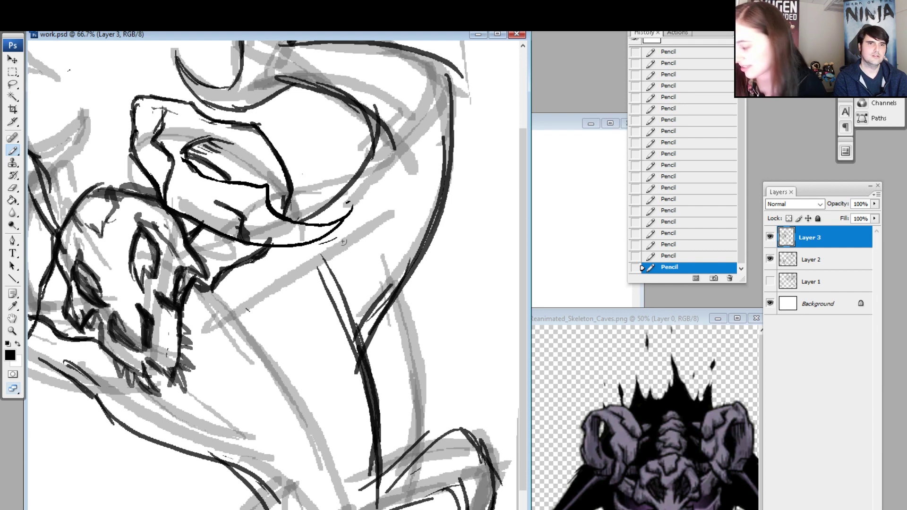
mouse_move(227, 244)
left_mouse_down()
mouse_move(238, 259)
mouse_move(215, 280)
mouse_move(246, 246)
left_mouse_up()
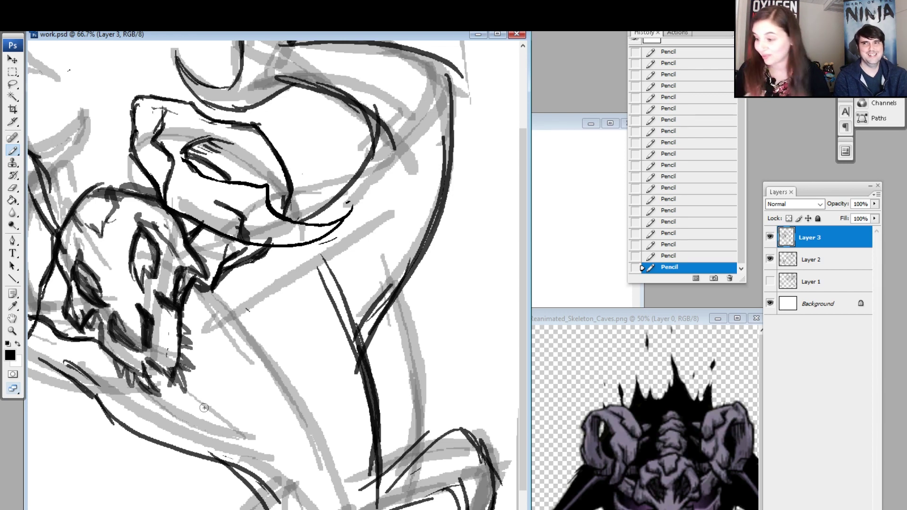
Switch to the Untitled-1 document with the bleach bottle sketch.
left_click(565, 136)
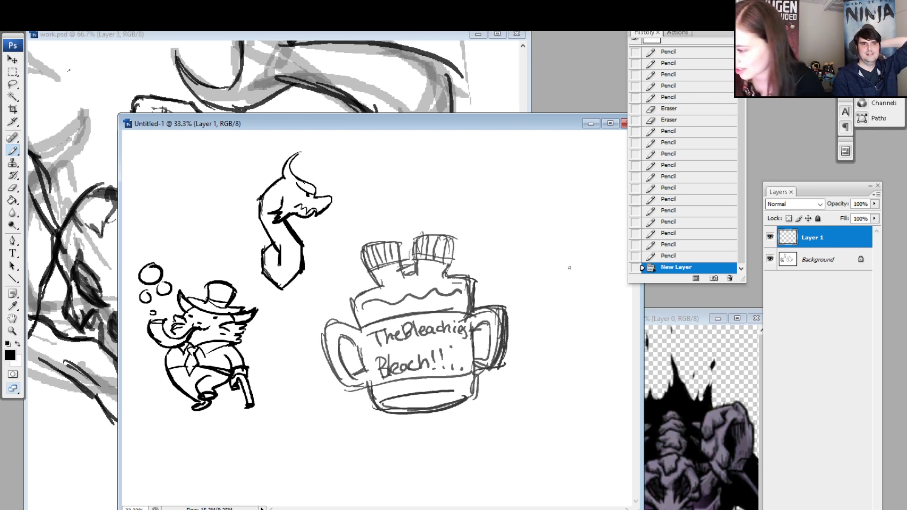
Fill Layer 1 with white to cover the Background sketches, and add a new empty layer above it.
left_click(803, 264)
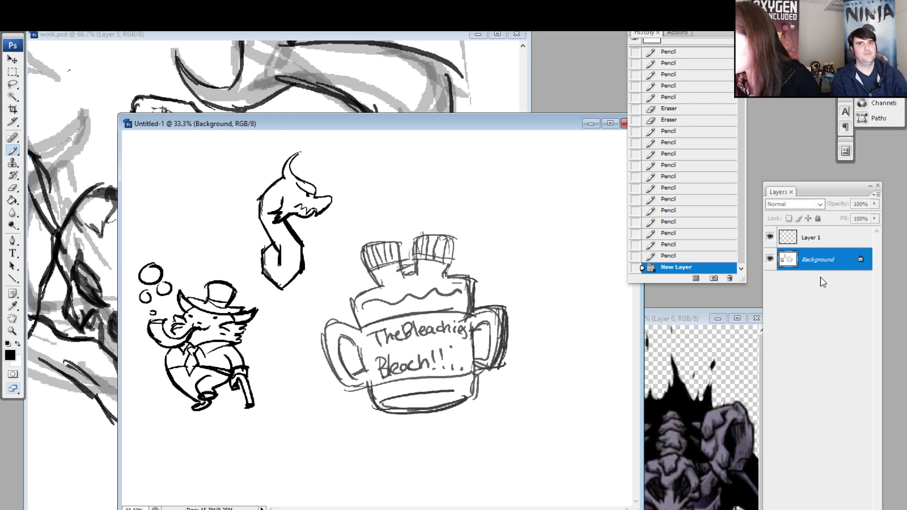
left_click(827, 239)
key("x")
key("g")
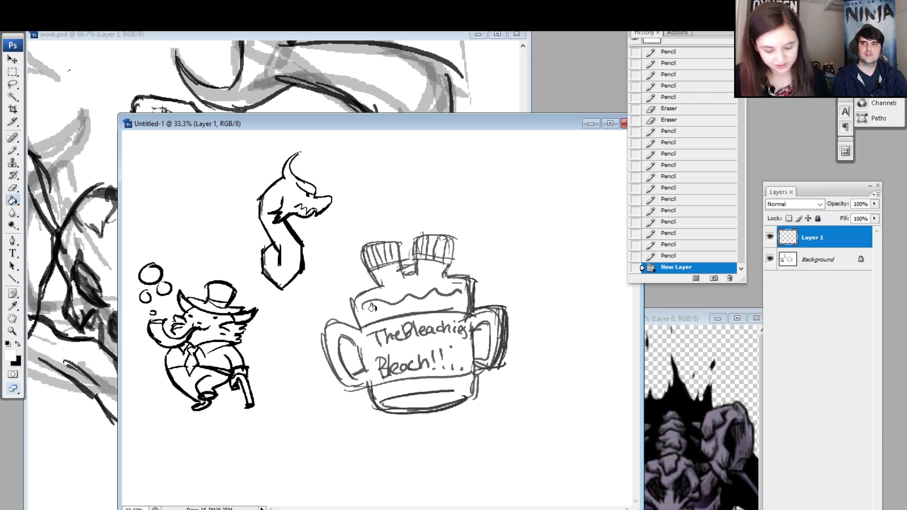
left_click(397, 225)
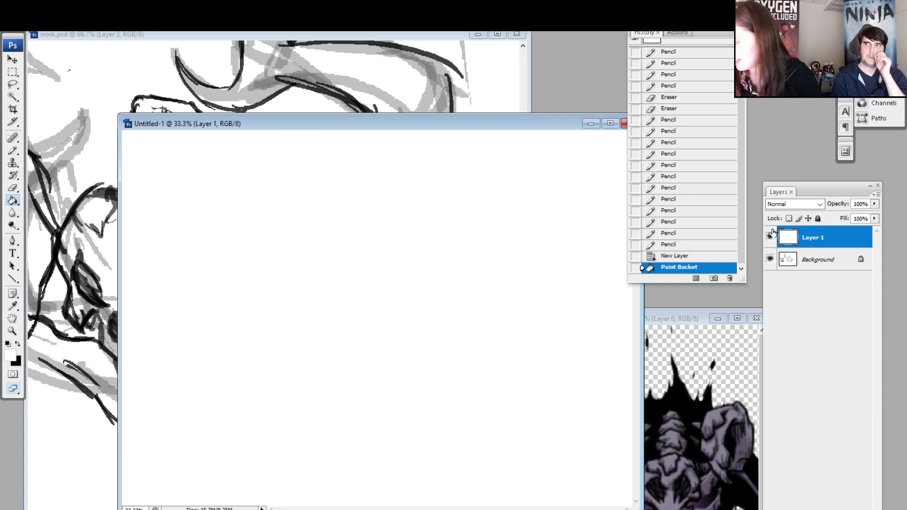
key("ctrl+shift+alt+n")
Sketch a rounded cranium outline in black with the Pencil on Layer 2, redrawing the rough strokes.
key("z")
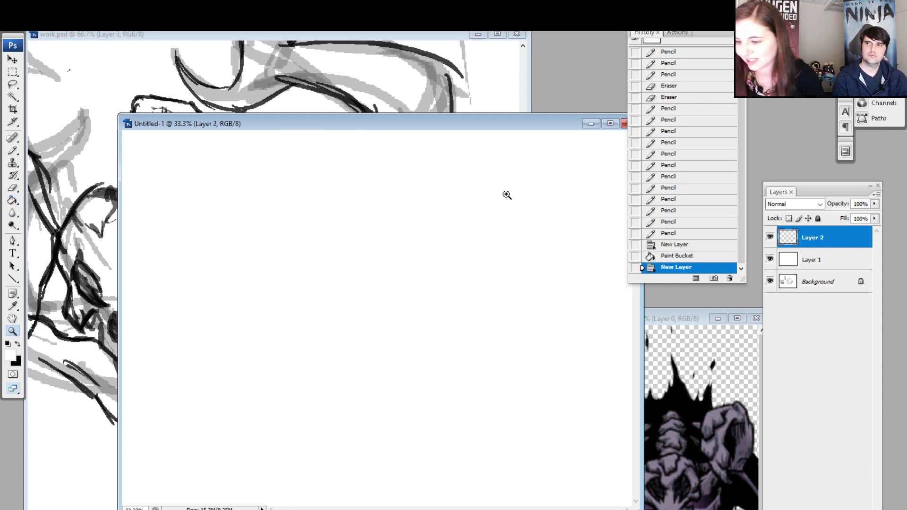
left_click(506, 196)
key("b")
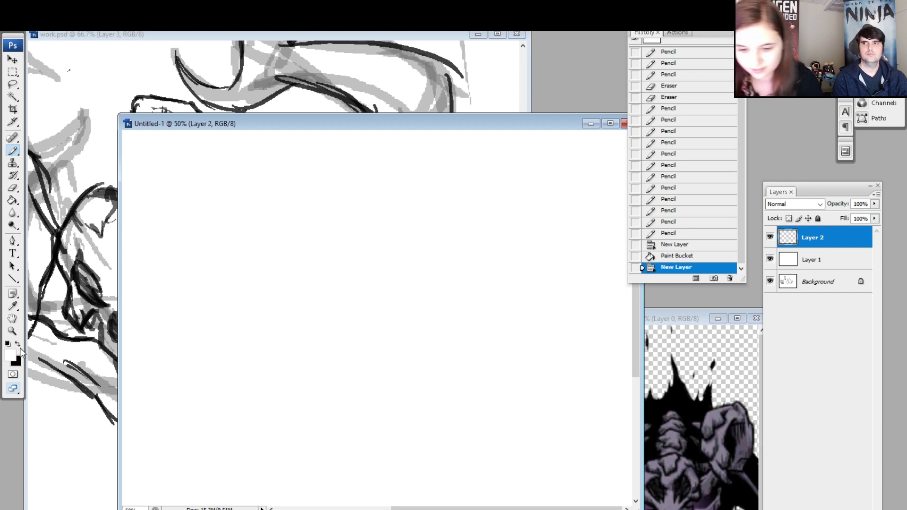
key("x")
mouse_move(467, 165)
left_mouse_down()
mouse_move(449, 263)
mouse_move(423, 214)
mouse_move(437, 228)
left_mouse_up()
key("ctrl+z")
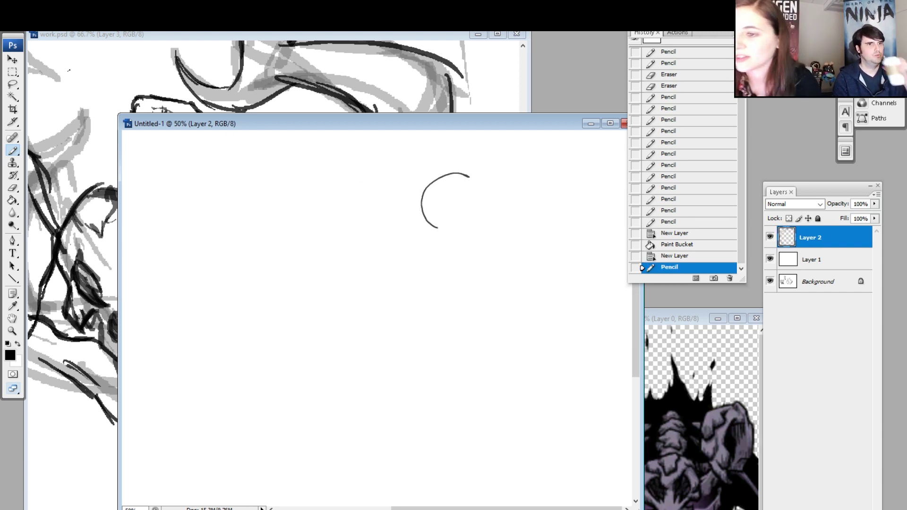
mouse_move(421, 191)
left_mouse_down()
mouse_move(483, 196)
mouse_move(432, 229)
left_mouse_up()
key("ctrl+z")
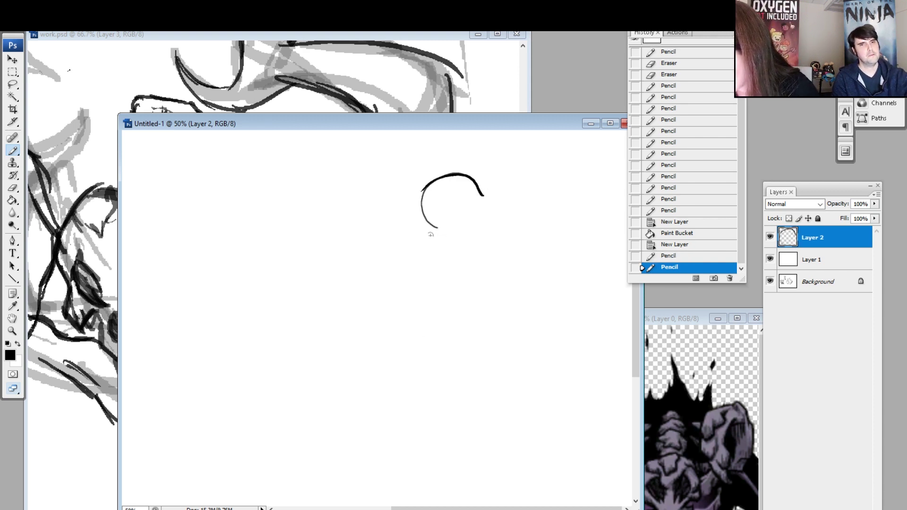
Draw the upper lip and gaping mouth below the cranium, and add two slanted eyes above them.
mouse_move(433, 227)
left_mouse_down()
mouse_move(441, 245)
mouse_move(460, 243)
left_mouse_up()
mouse_move(461, 242)
left_mouse_down()
mouse_move(487, 245)
mouse_move(492, 280)
left_mouse_up()
key("ctrl+z")
left_click_drag(488, 279, 474, 279)
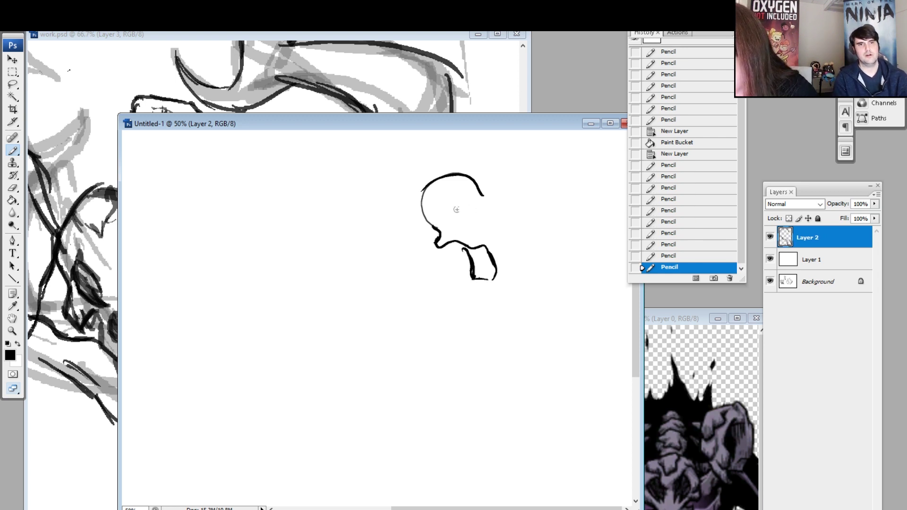
mouse_move(459, 204)
left_mouse_down()
mouse_move(481, 217)
mouse_move(438, 233)
left_mouse_up()
Erase the smooth cranium line and outline a puffy, curly mass of hair around the face instead.
key("e")
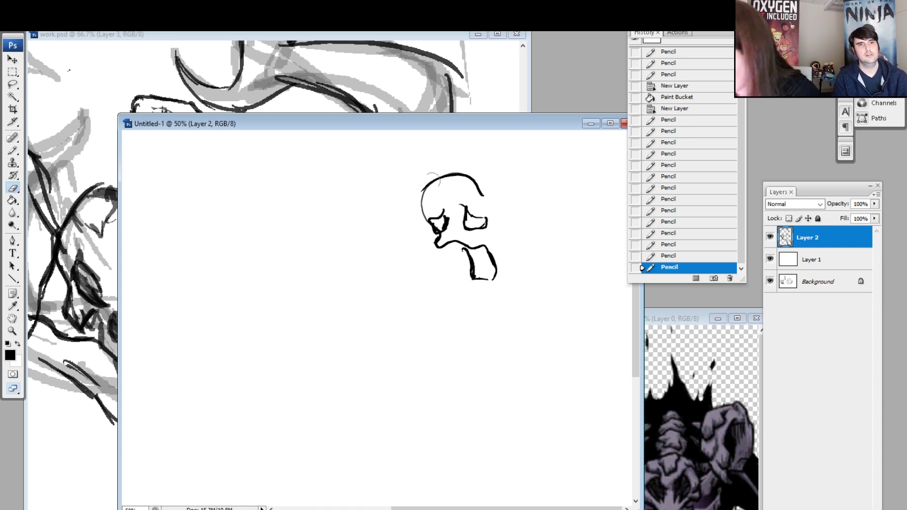
mouse_move(431, 181)
left_mouse_down()
mouse_move(459, 179)
mouse_move(475, 198)
mouse_move(420, 207)
mouse_move(444, 207)
left_mouse_up()
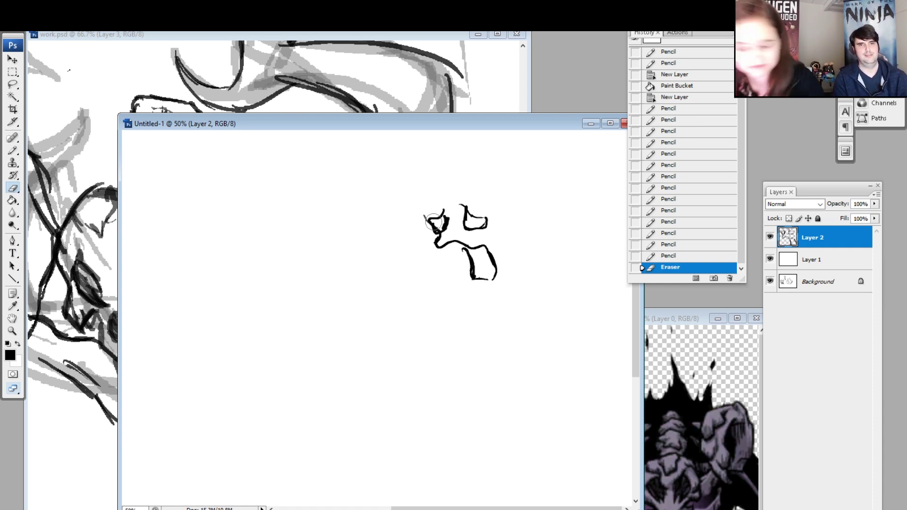
key("b")
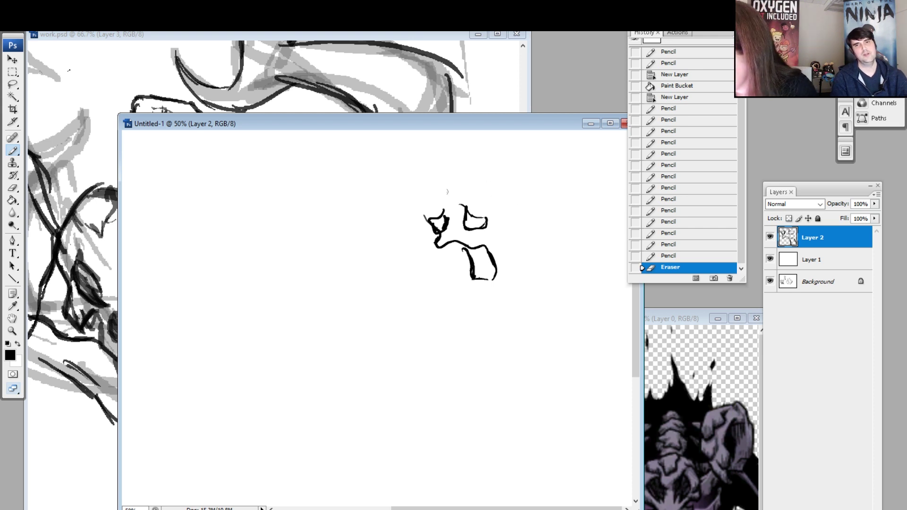
mouse_move(433, 224)
left_mouse_down()
mouse_move(415, 215)
mouse_move(416, 201)
mouse_move(451, 168)
mouse_move(443, 156)
left_mouse_up()
key("ctrl+z")
left_click_drag(435, 167, 403, 203)
mouse_move(405, 203)
left_mouse_down()
mouse_move(406, 223)
mouse_move(424, 229)
left_mouse_up()
left_click_drag(463, 168, 489, 163)
mouse_move(491, 161)
left_mouse_down()
mouse_move(553, 206)
mouse_move(527, 222)
mouse_move(551, 249)
mouse_move(520, 269)
left_mouse_up()
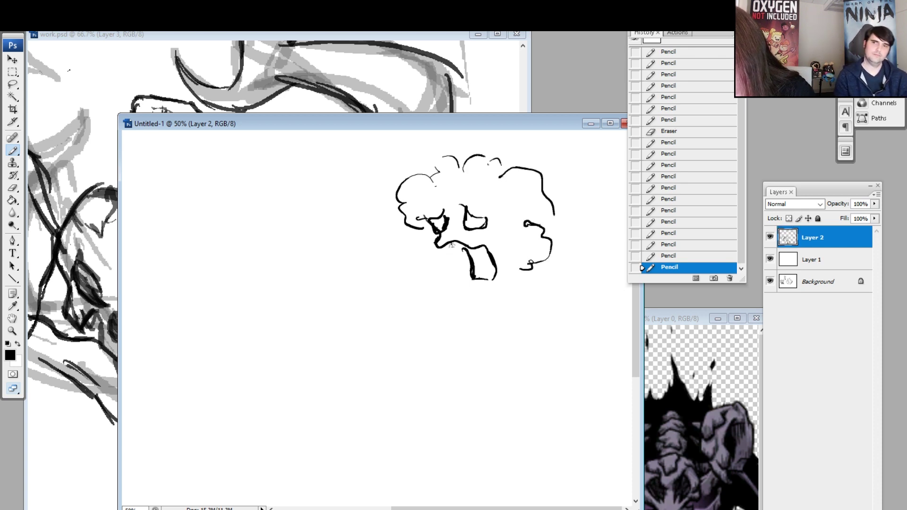
Add jagged teeth inside the mouth, and reinforce the hair outline with small curls along the crown and heavier side strokes.
left_click_drag(449, 244, 488, 255)
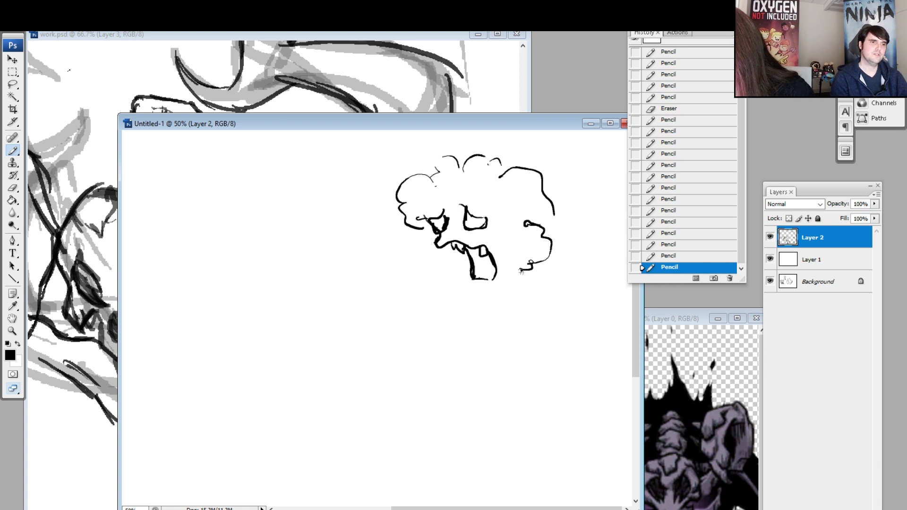
mouse_move(522, 224)
left_mouse_down()
mouse_move(539, 222)
mouse_move(550, 195)
left_mouse_up()
left_click_drag(486, 161, 520, 166)
mouse_move(451, 159)
left_mouse_down()
mouse_move(436, 163)
mouse_move(474, 161)
left_mouse_up()
left_click_drag(421, 233, 429, 225)
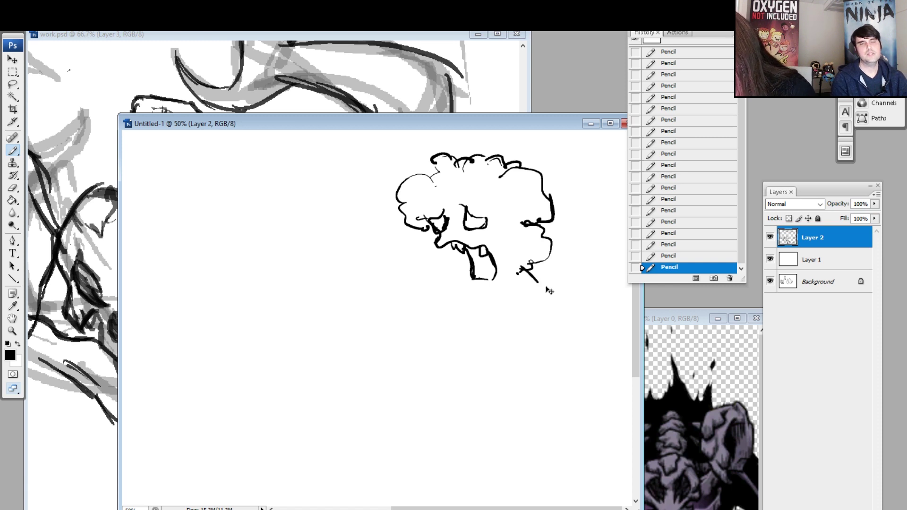
Draw the figure's curved back down from the hair, and a bent arm with splayed fingers in front.
mouse_move(519, 271)
left_mouse_down()
mouse_move(553, 326)
mouse_move(549, 345)
left_mouse_up()
mouse_move(533, 284)
left_mouse_down()
mouse_move(525, 311)
mouse_move(494, 304)
mouse_move(486, 314)
mouse_move(502, 312)
mouse_move(492, 304)
left_mouse_up()
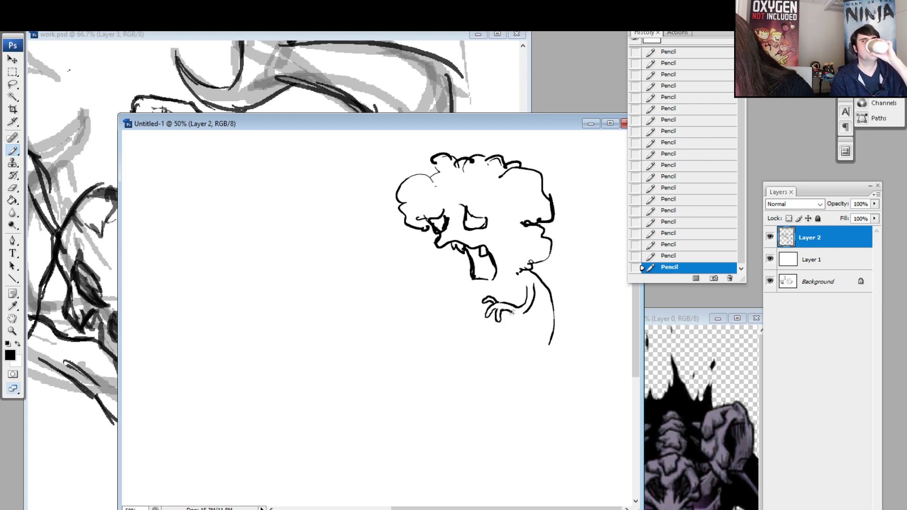